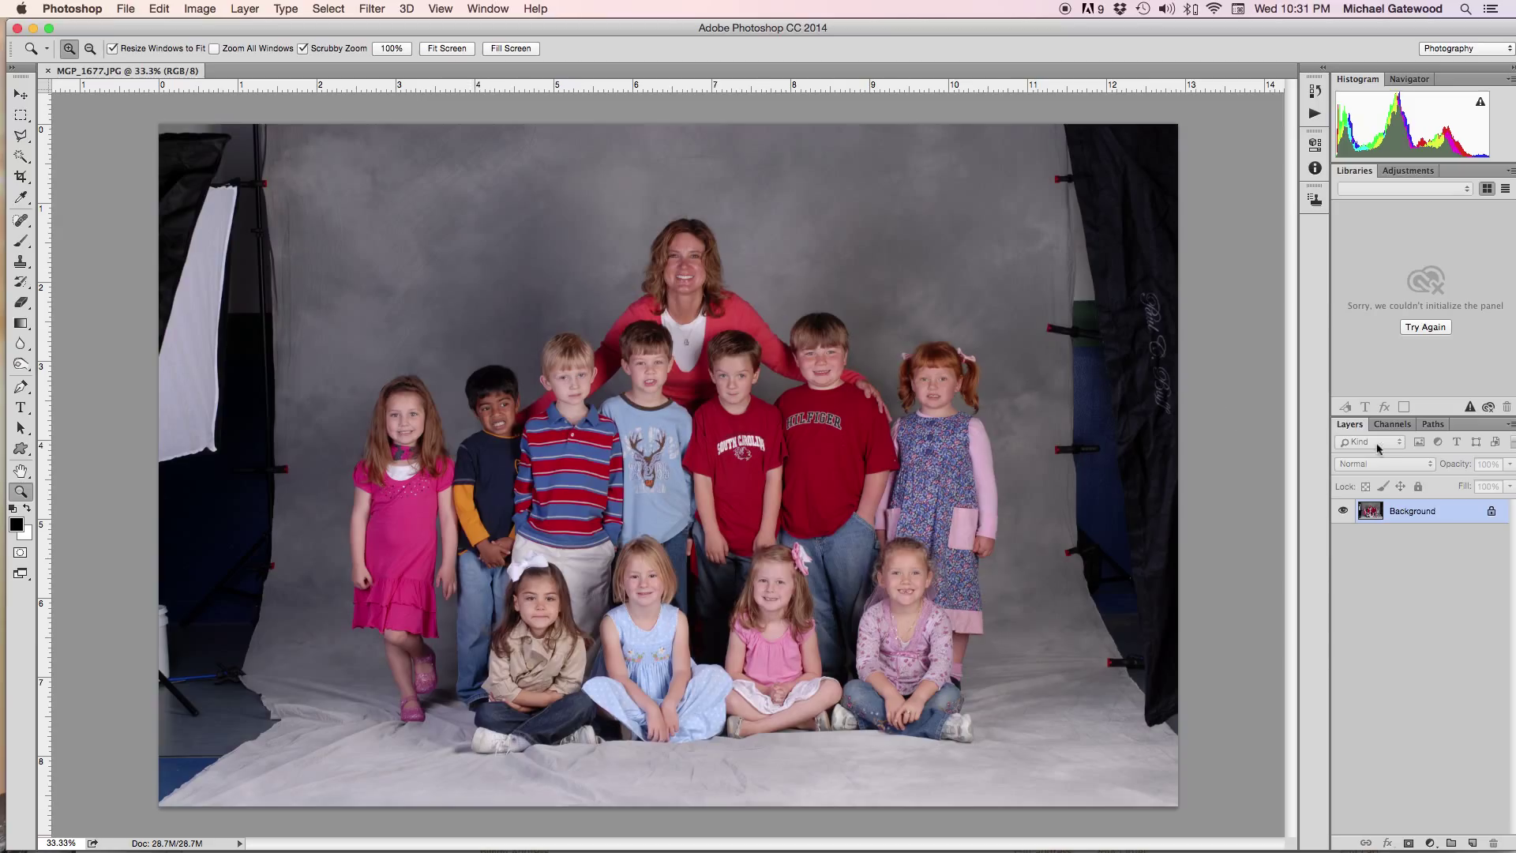
Step: Undock the Layers panel, float it over the photo's edge and enlarge it
drag(1351, 428, 1145, 191)
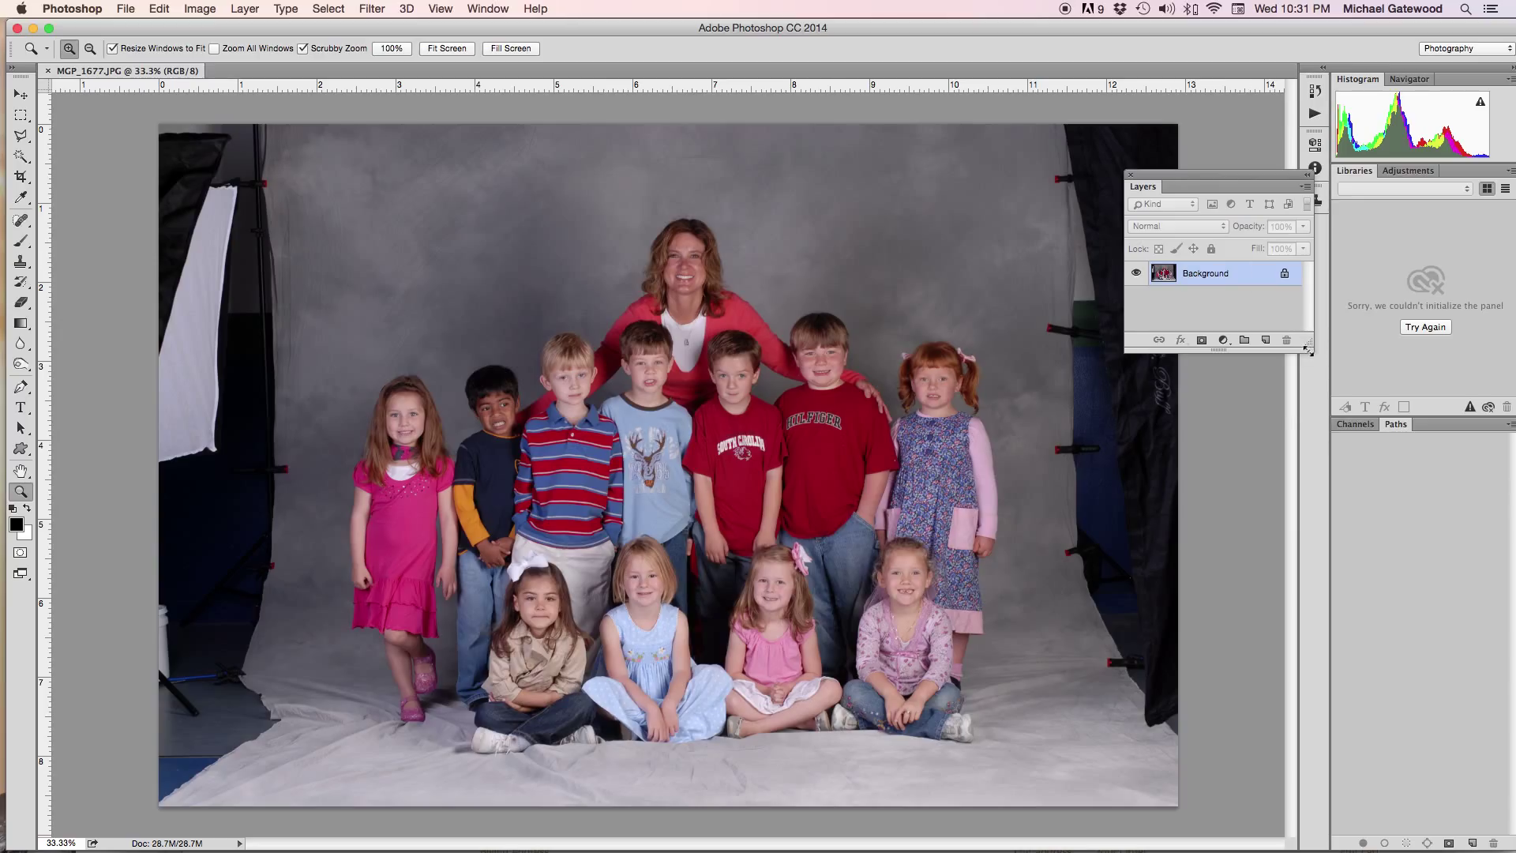
drag(1307, 350, 1342, 412)
Step: Unlock the Background layer to make it a regular layer and add a new empty layer above it
click(1316, 274)
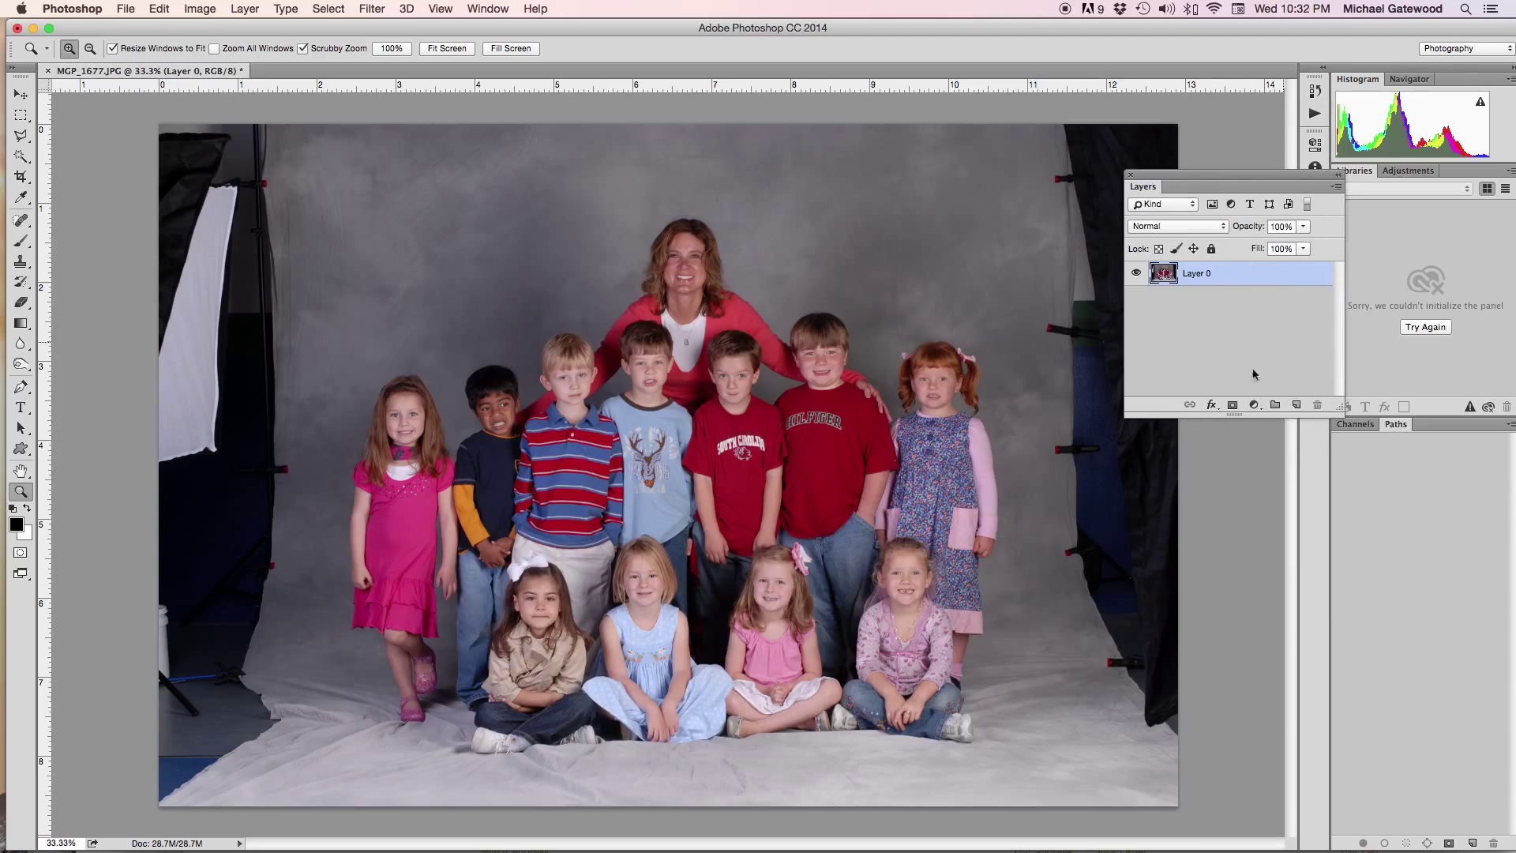
drag(1206, 284, 1229, 289)
click(1295, 404)
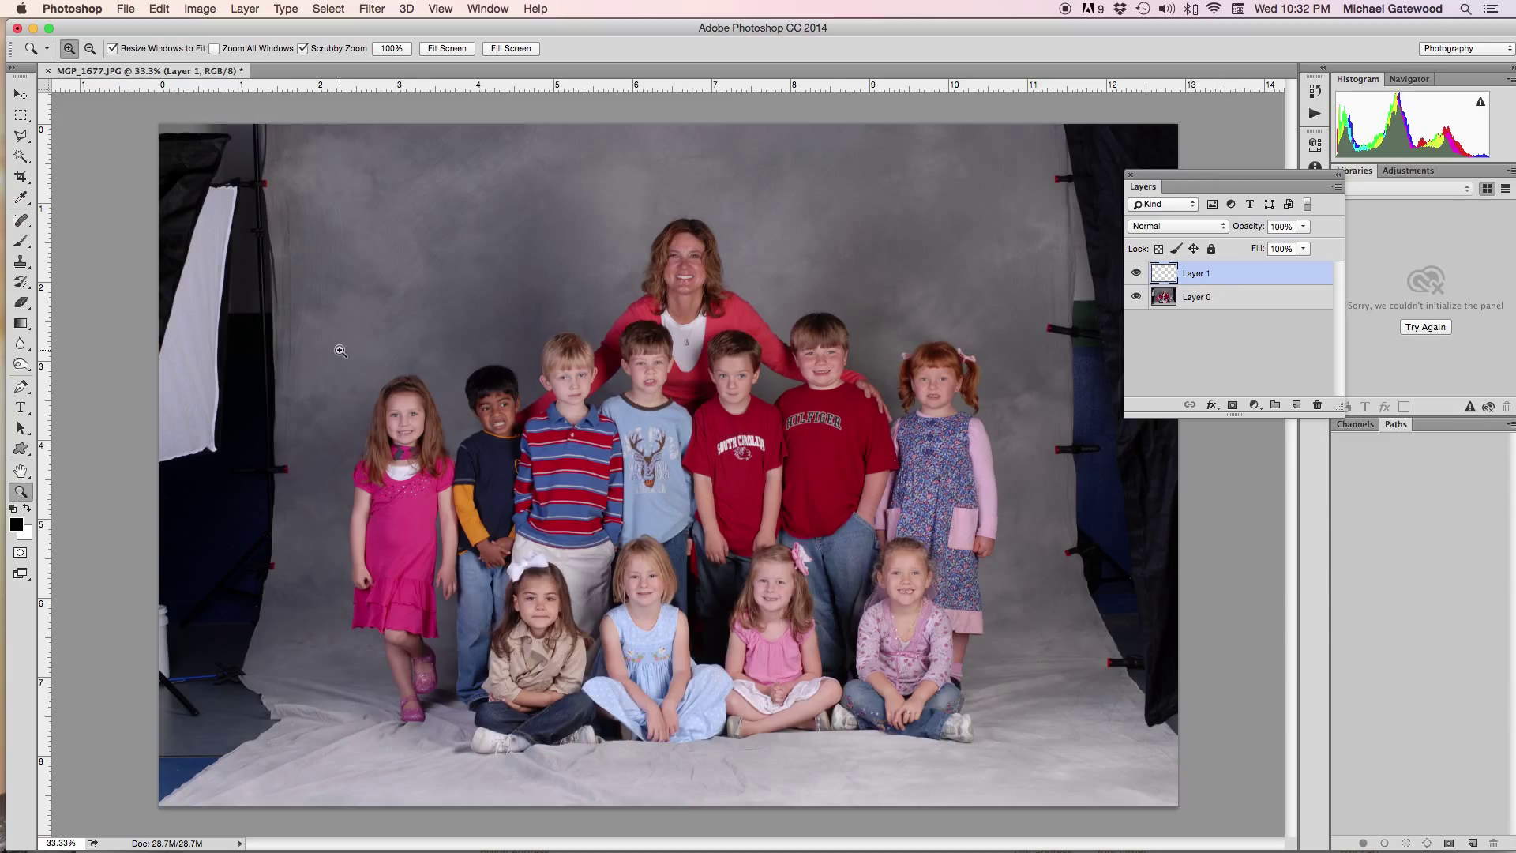
Step: Sample two gray tones from the studio backdrop with the Eyedropper as the foreground and background colors
click(21, 198)
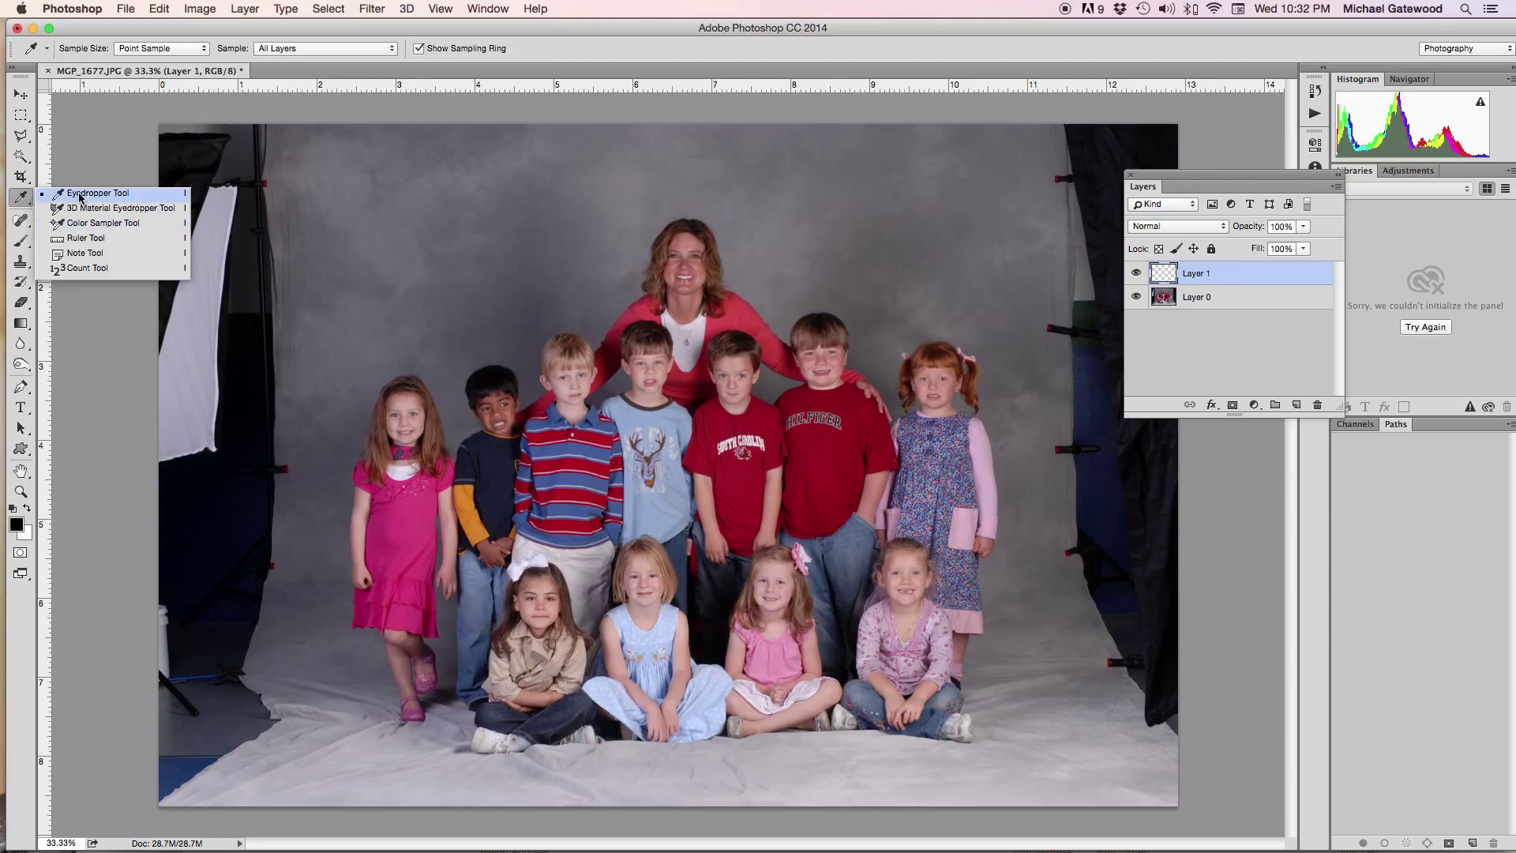
click(79, 196)
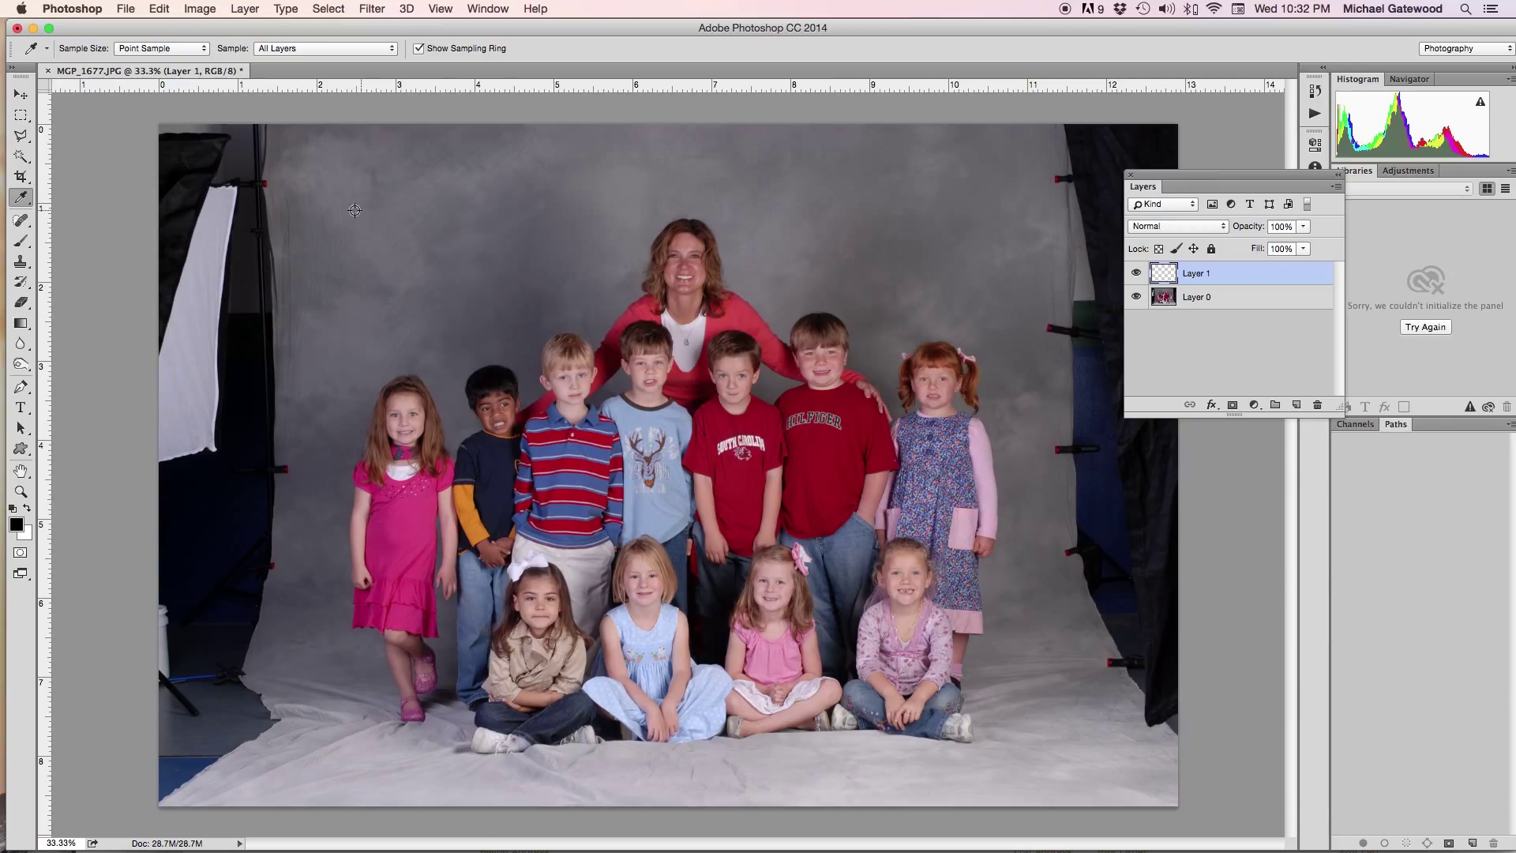
click(345, 203)
click(379, 230)
click(28, 509)
click(471, 316)
Step: Fill the new empty layer with a Clouds render in the two sampled grays
click(383, 11)
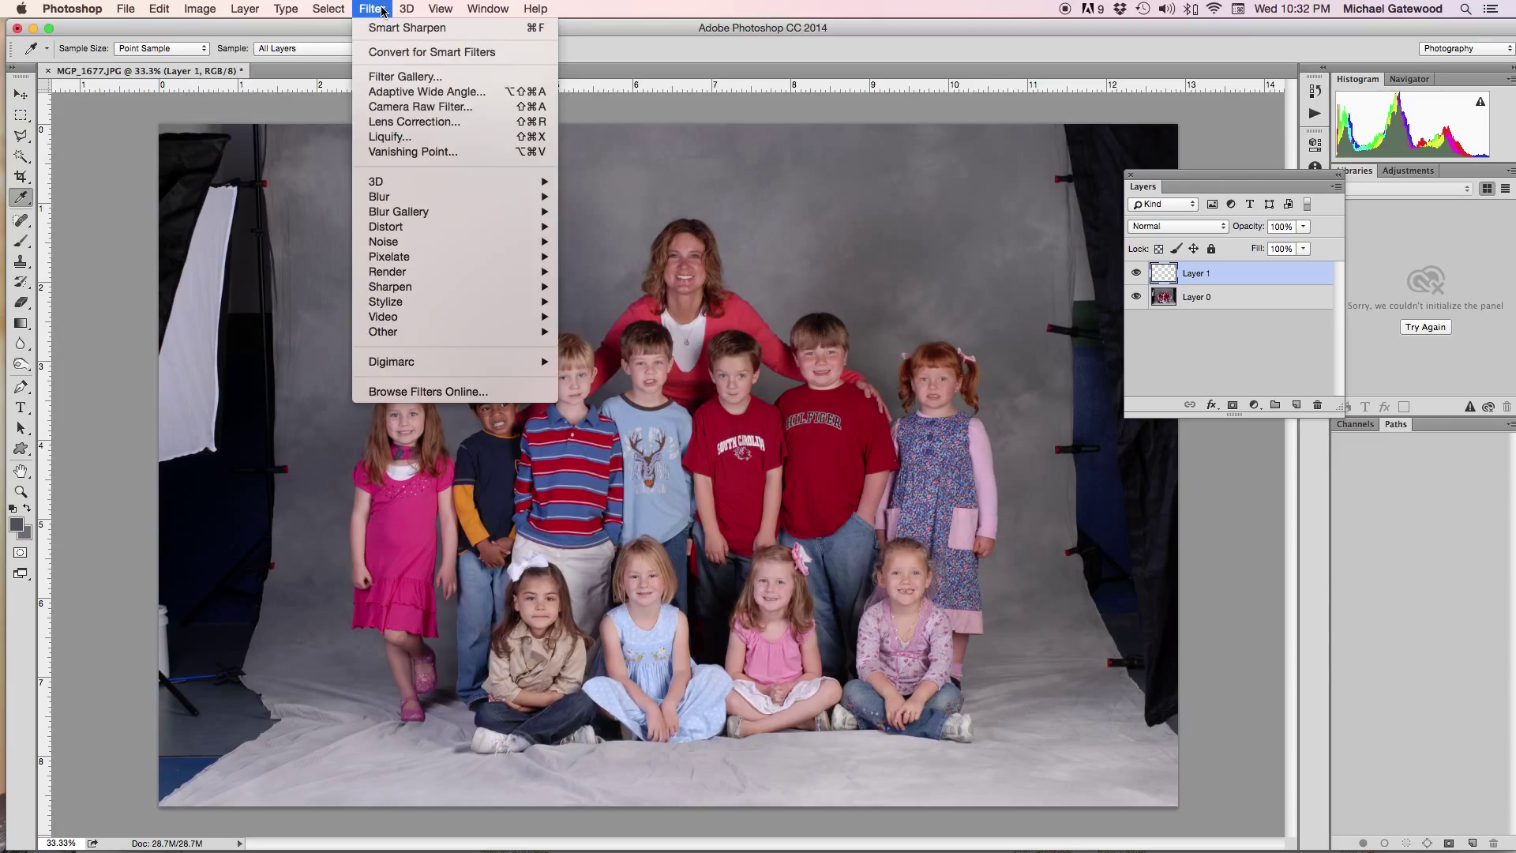
mouse_move(428, 227)
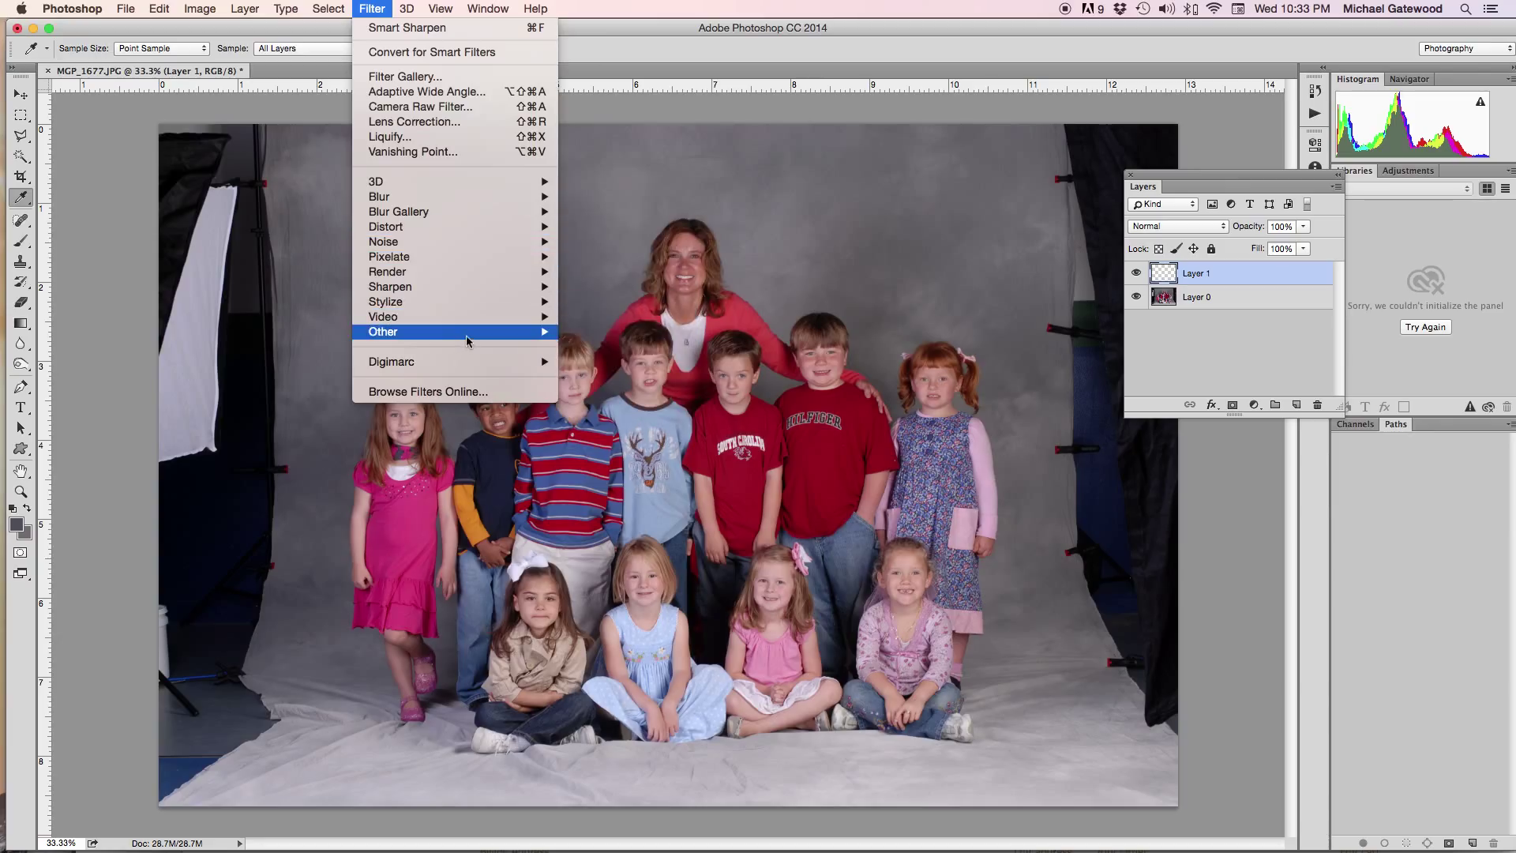
mouse_move(443, 273)
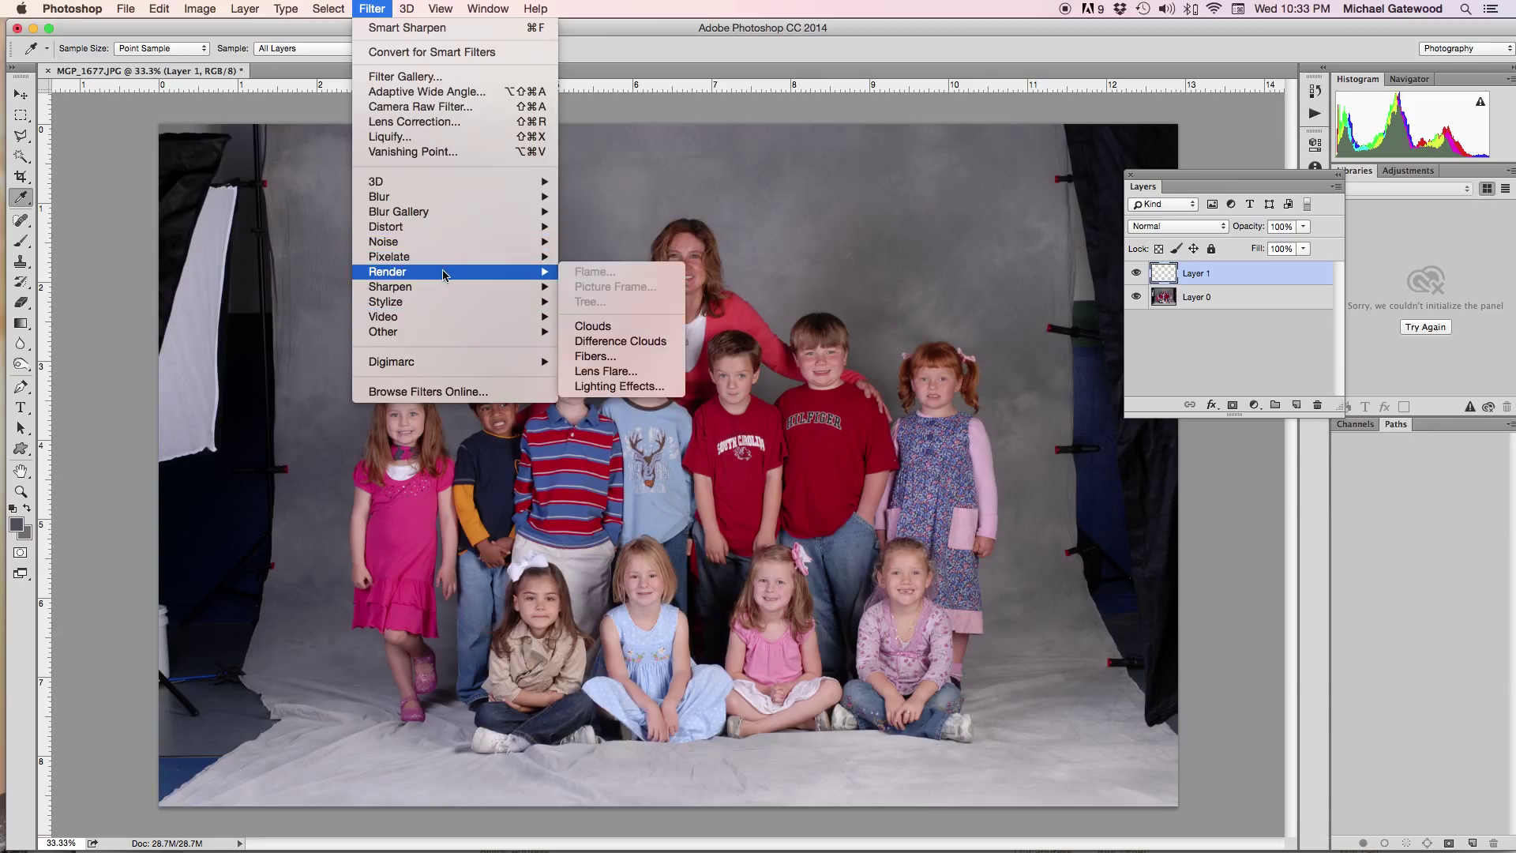
click(615, 332)
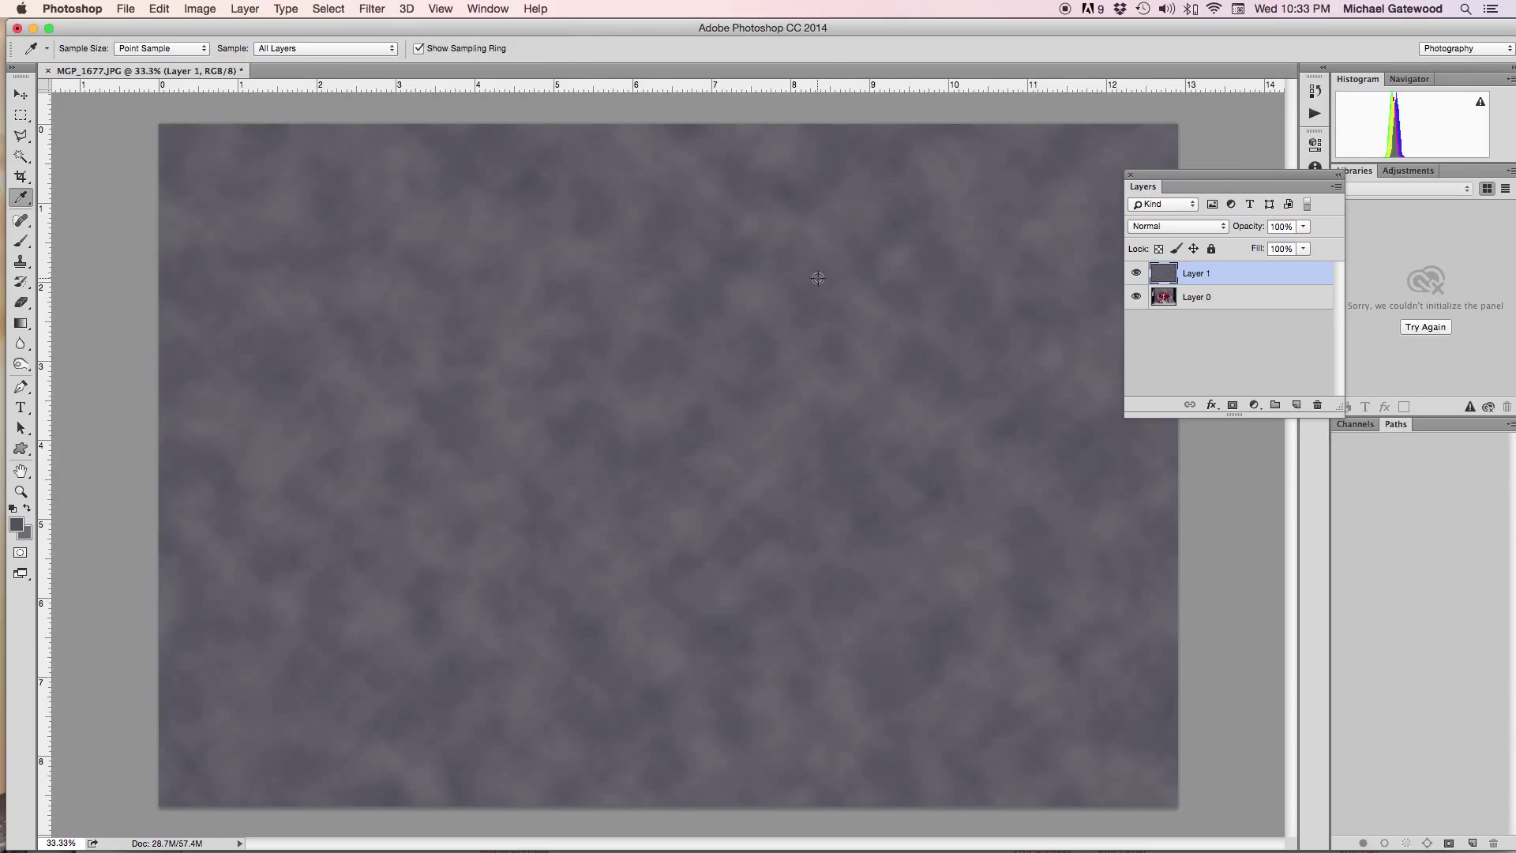
Step: Soften the clouds layer with a Gaussian Blur, keeping some of the mottled texture
click(372, 9)
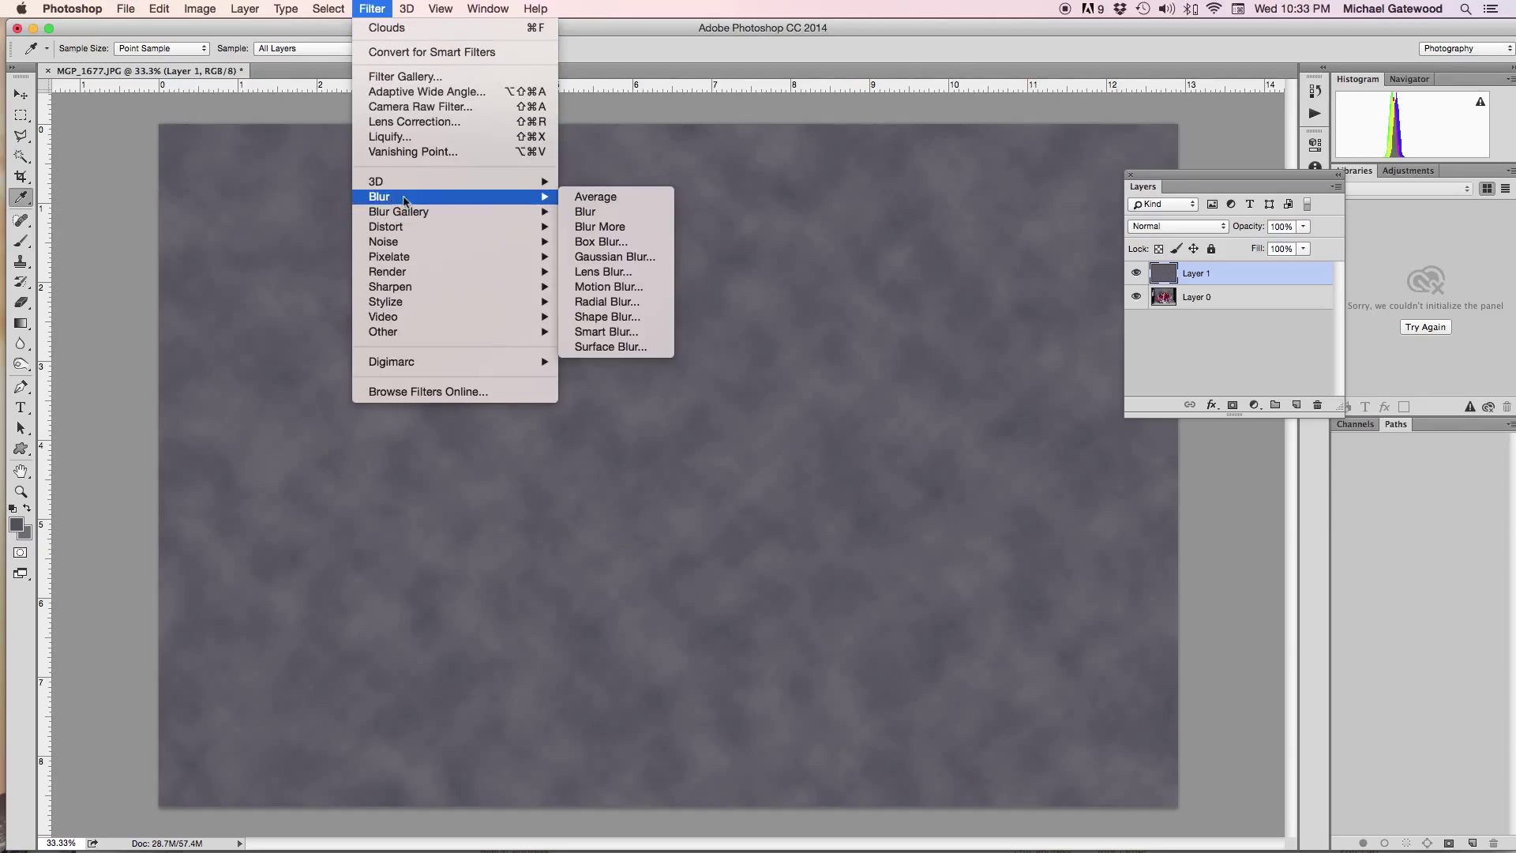
click(632, 257)
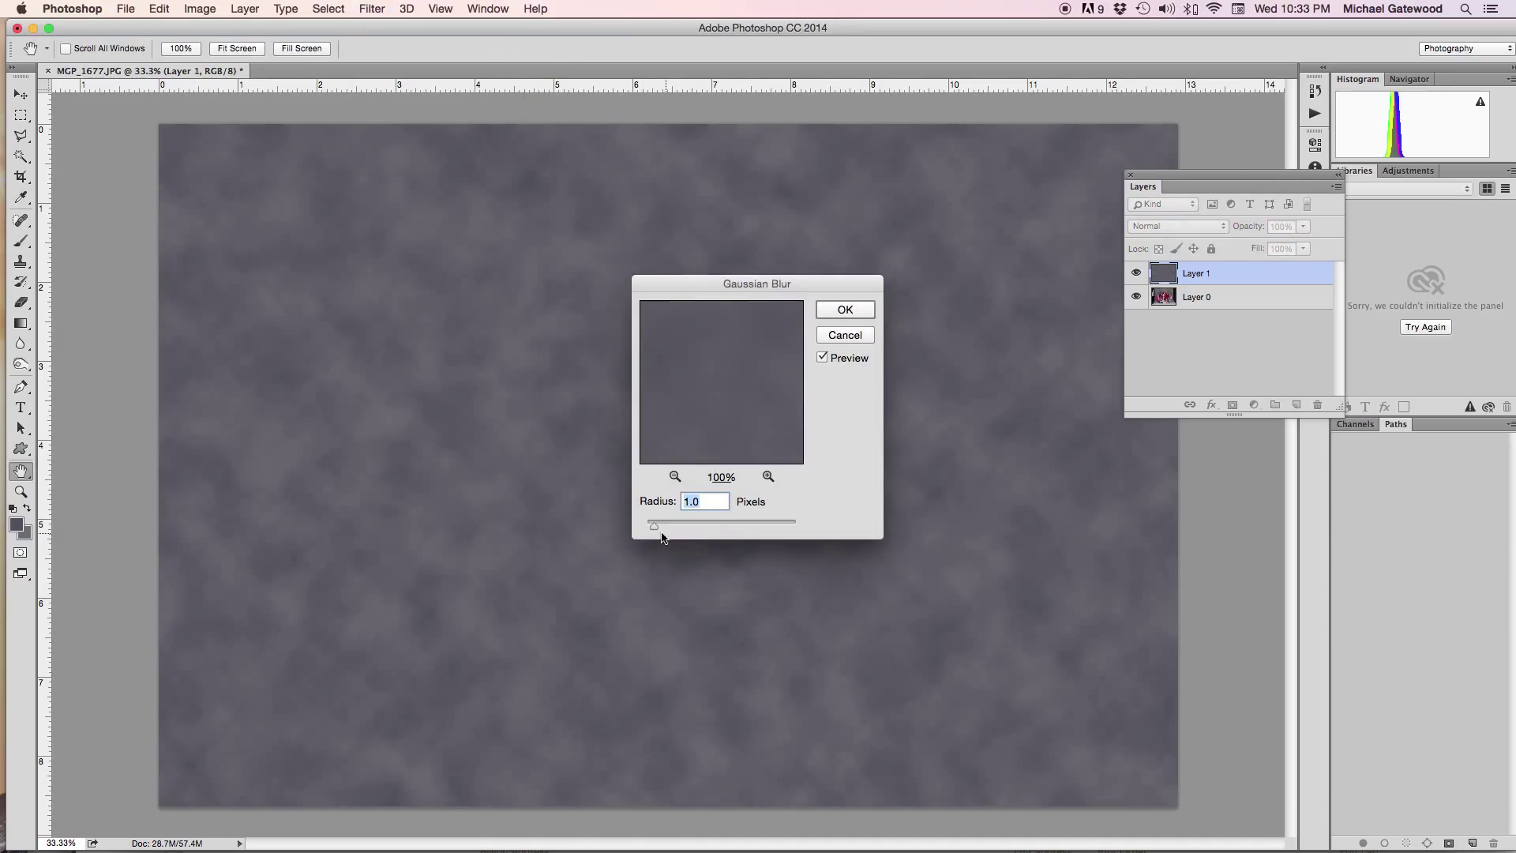
drag(655, 526, 698, 533)
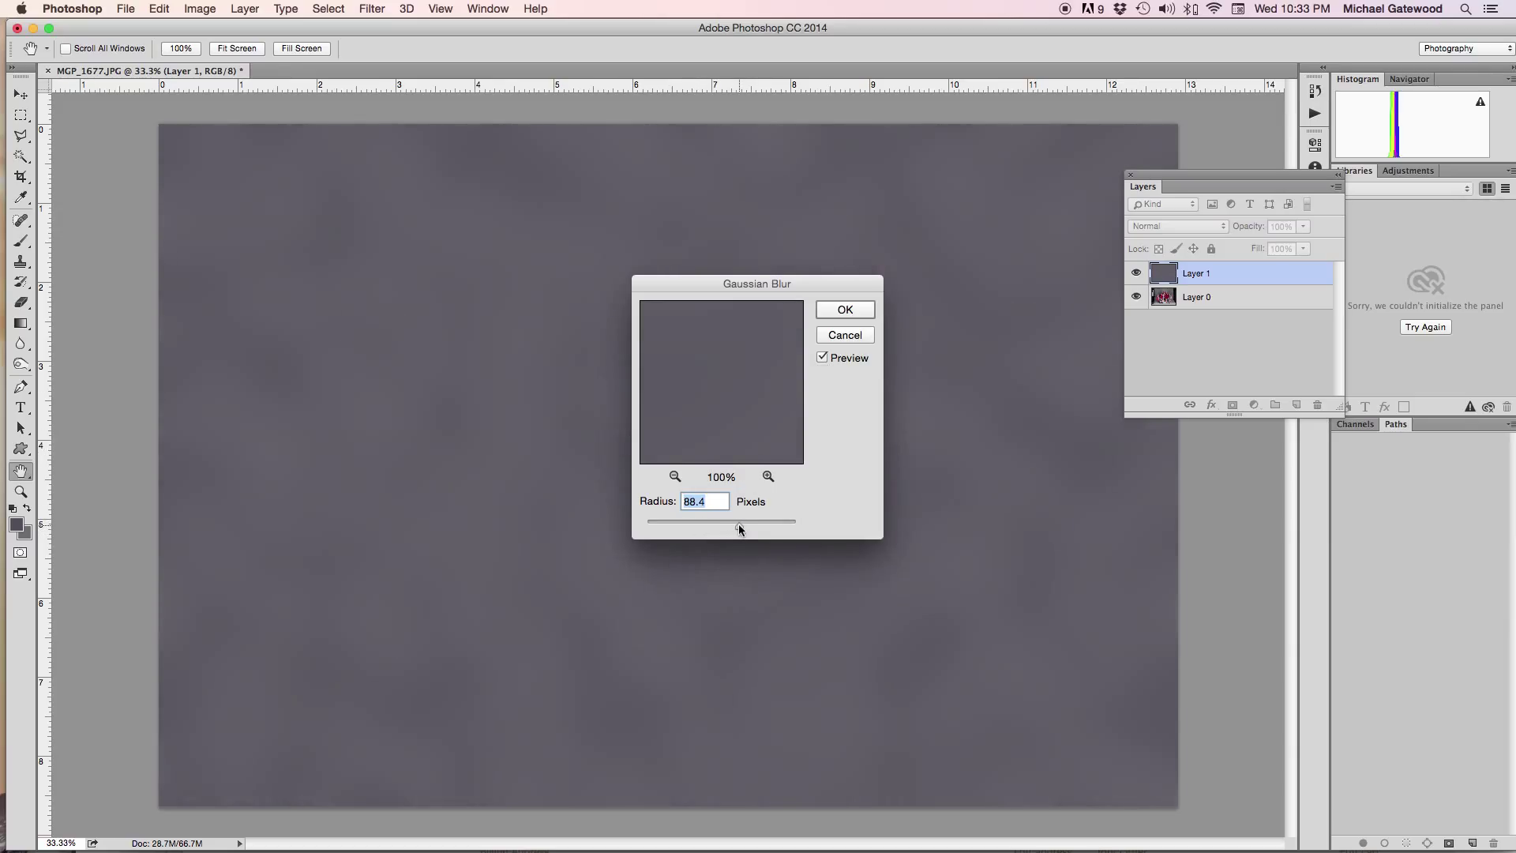
drag(739, 527, 720, 529)
drag(720, 530, 724, 532)
click(839, 313)
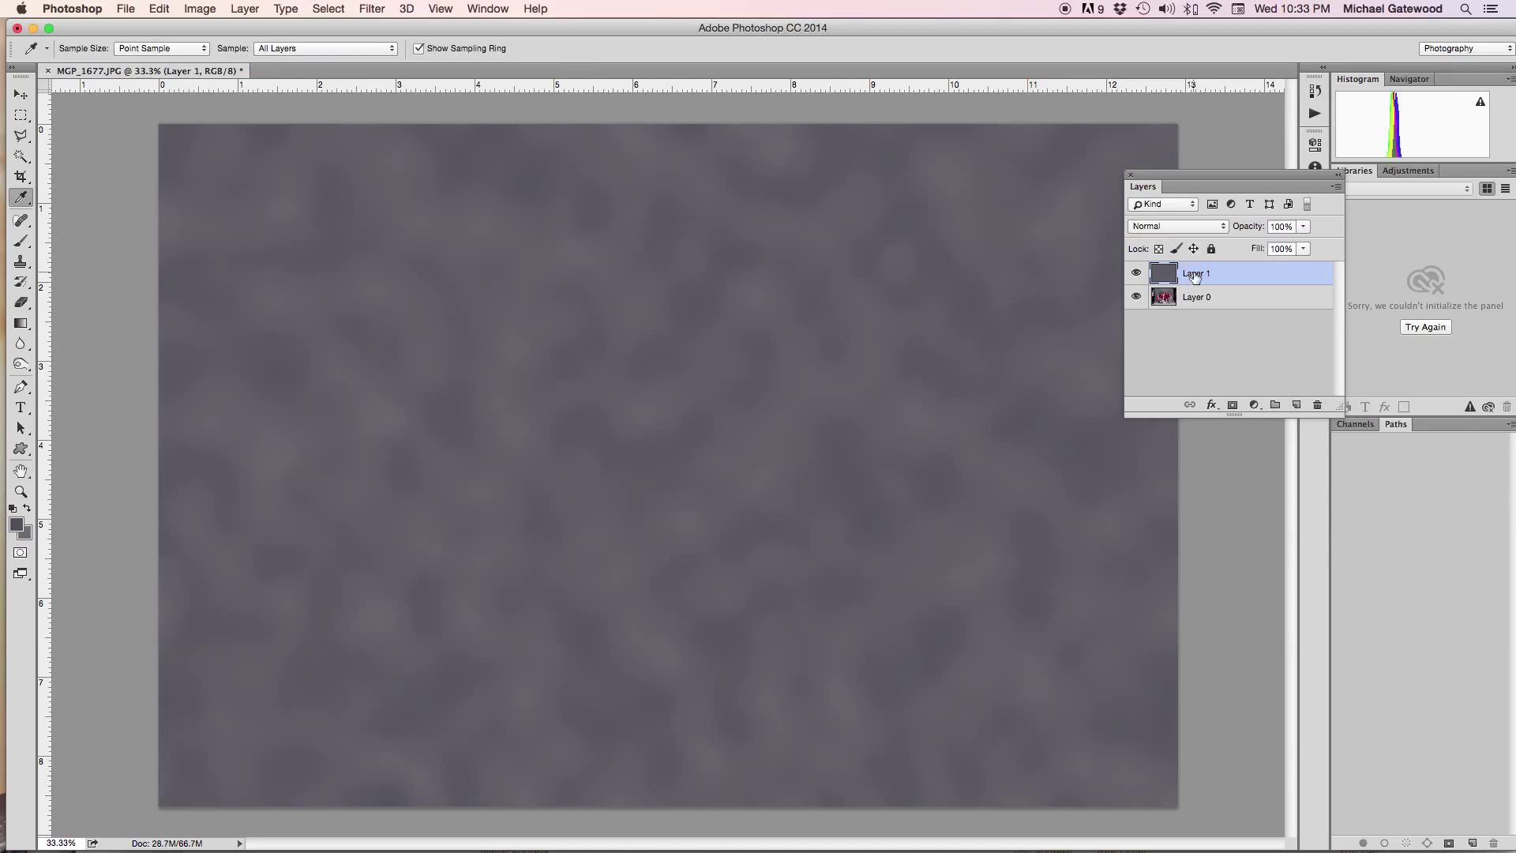
Step: Move the clouds layer beneath the photo layer and add a layer mask to the photo layer
drag(1222, 276, 1218, 304)
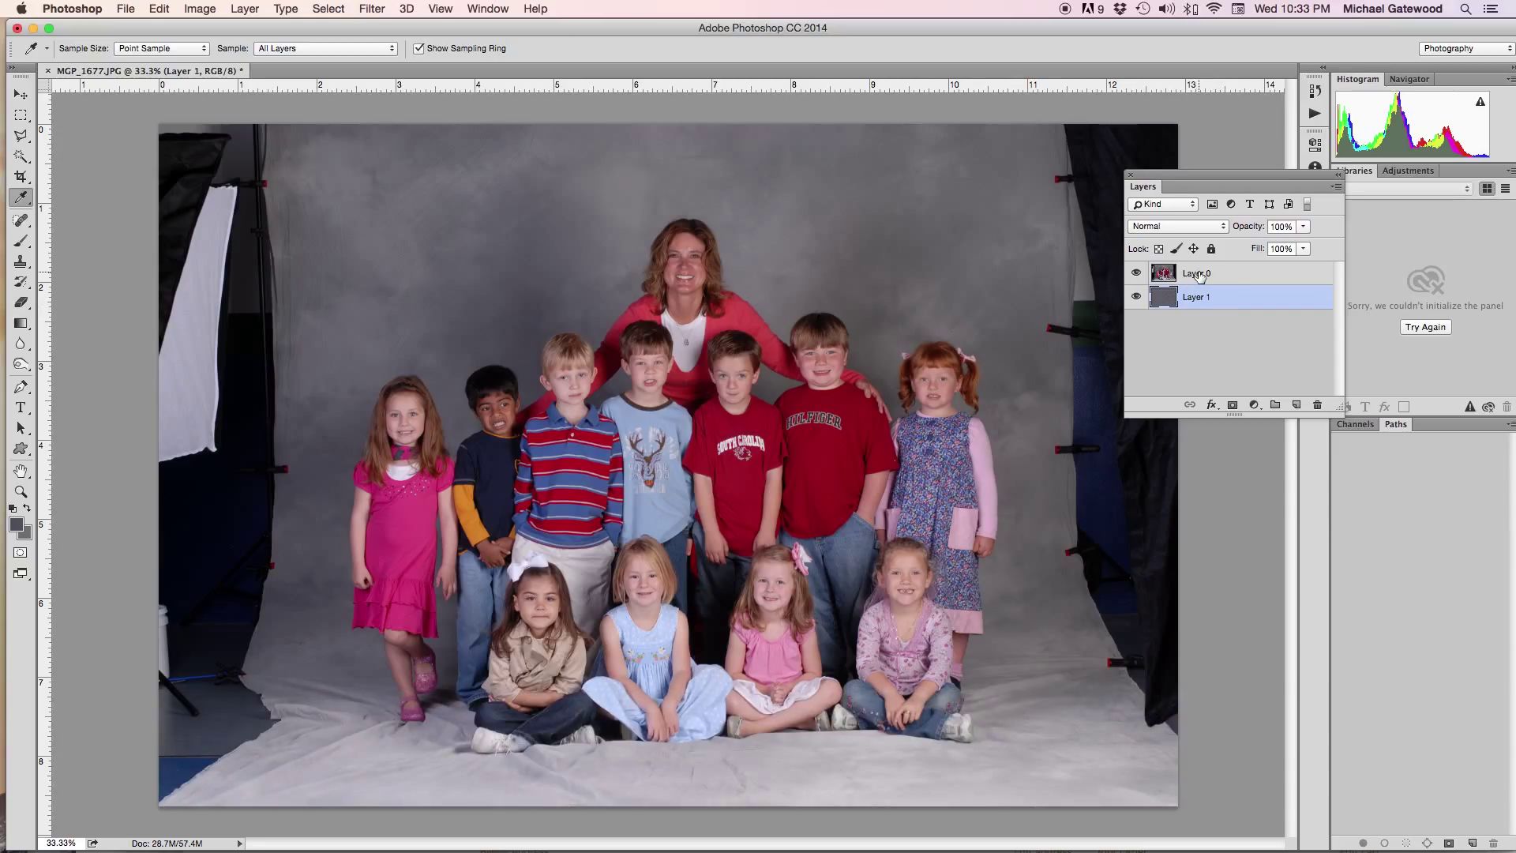
click(1200, 273)
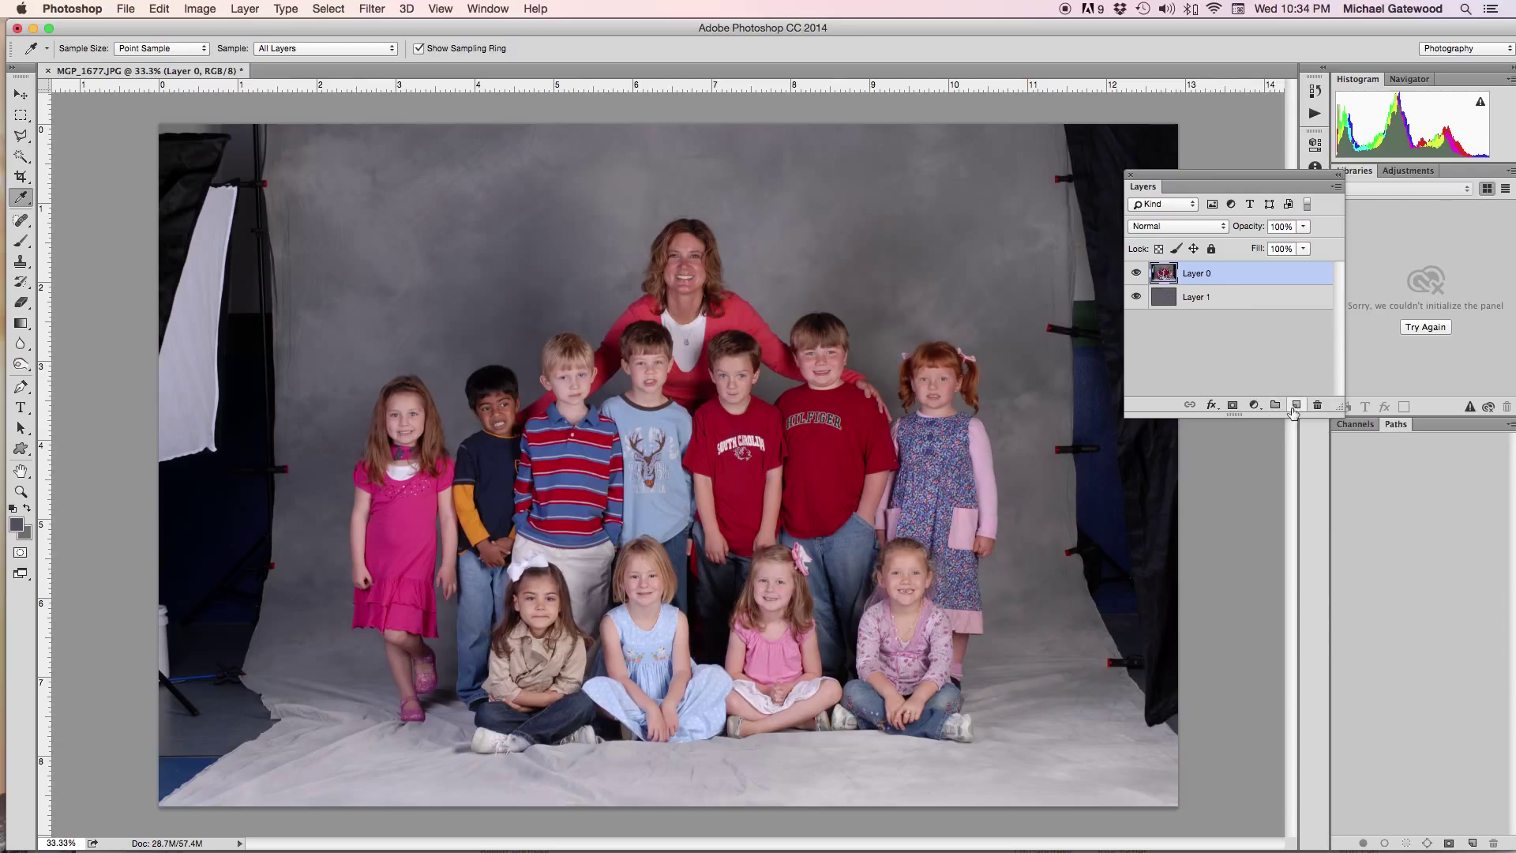
click(1233, 406)
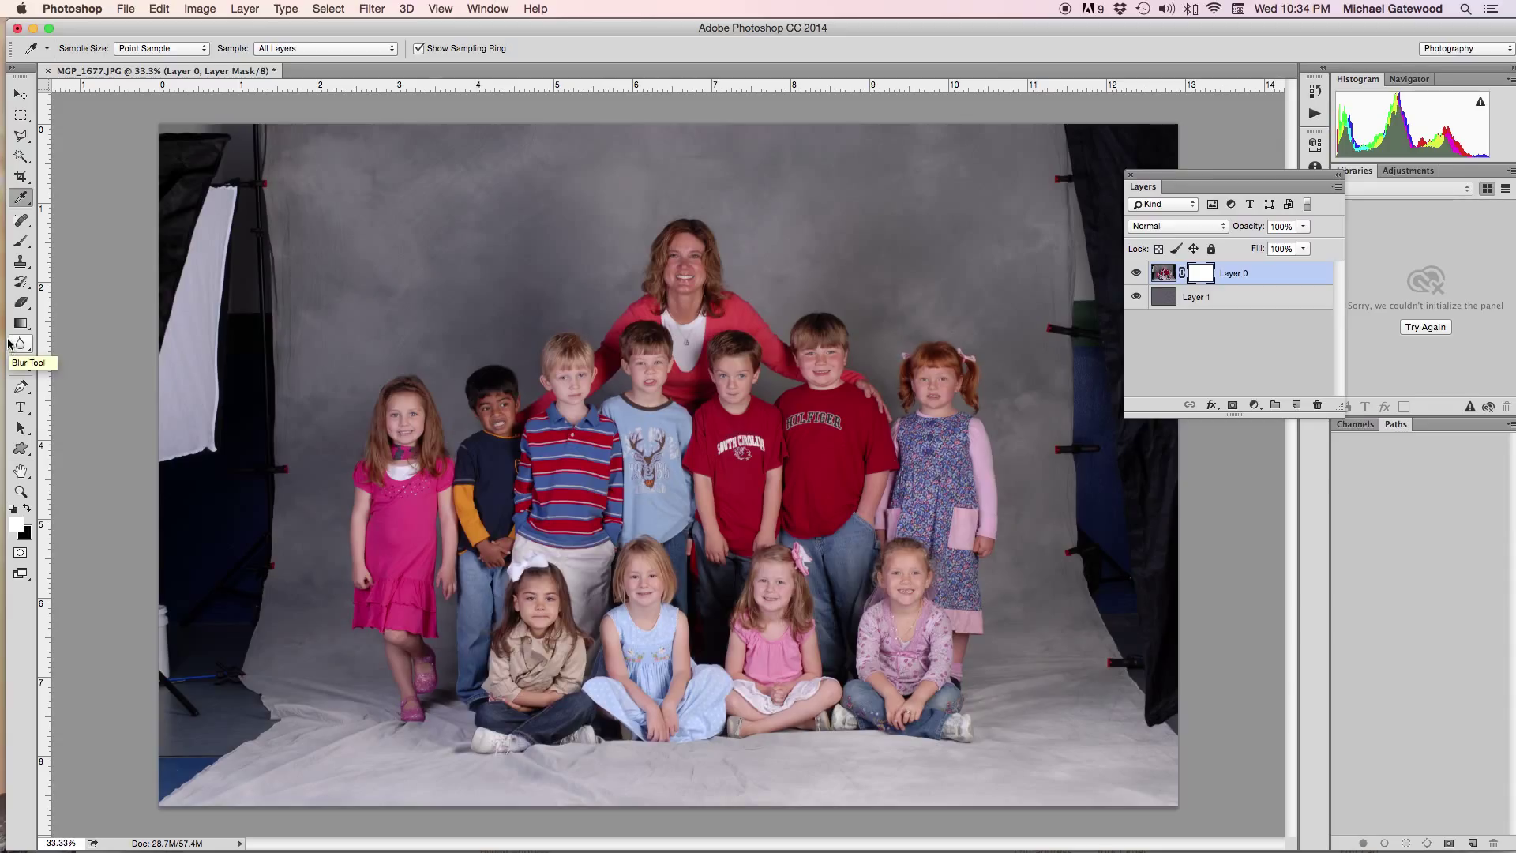
Step: Paint black on the photo's mask with a 400 px brush to hide the studio equipment along the photo's left side
click(21, 241)
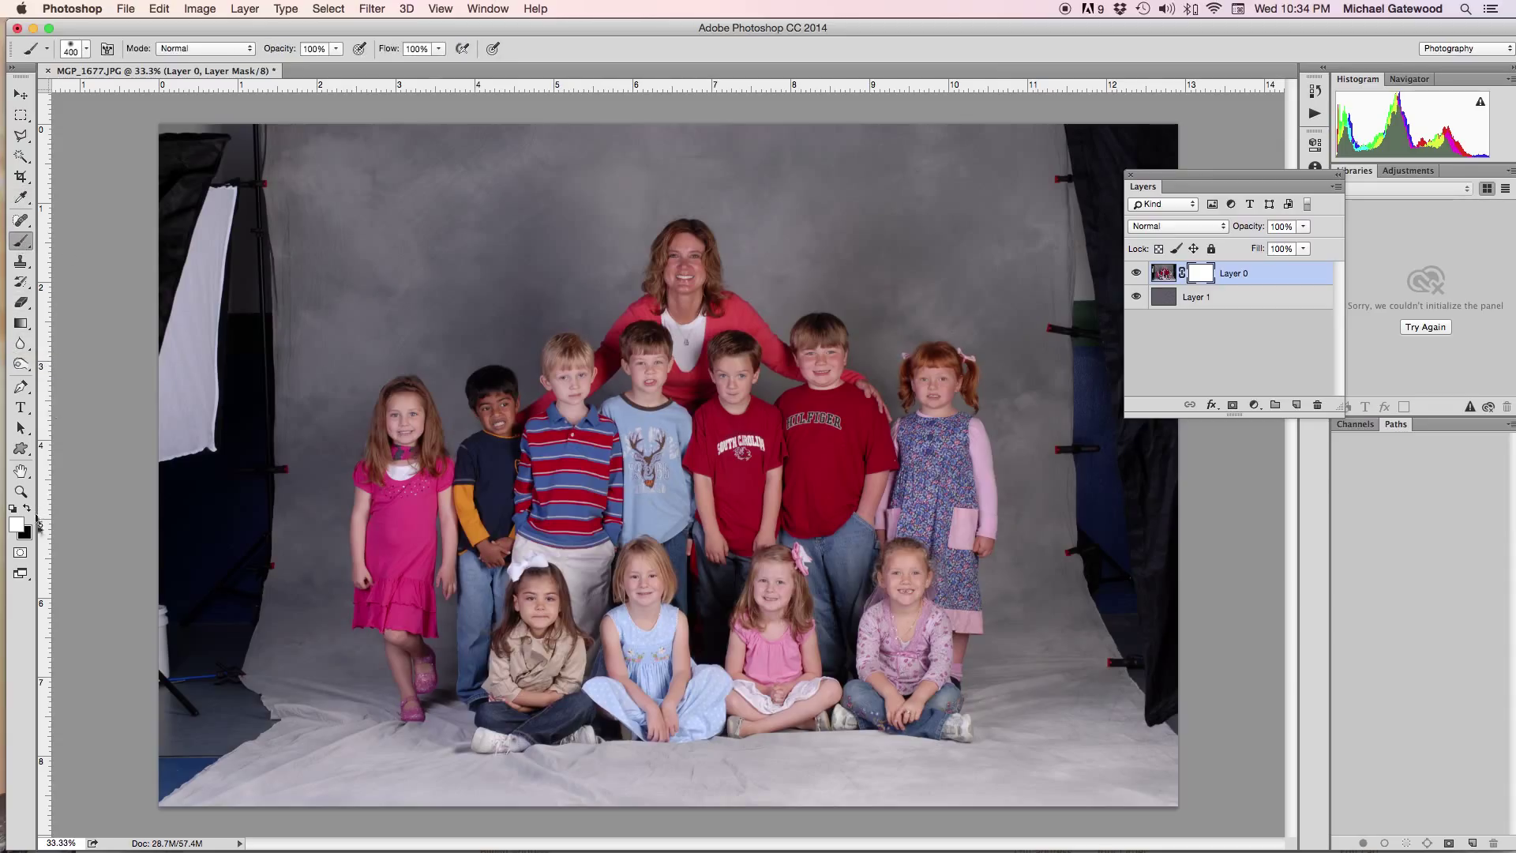
click(27, 507)
mouse_move(251, 165)
mouse_down()
mouse_move(246, 243)
mouse_move(246, 154)
mouse_move(173, 141)
mouse_move(244, 162)
mouse_move(237, 551)
mouse_move(270, 440)
mouse_move(232, 772)
mouse_move(191, 799)
mouse_move(263, 699)
mouse_move(265, 670)
mouse_move(155, 792)
mouse_move(186, 430)
mouse_move(186, 149)
mouse_up()
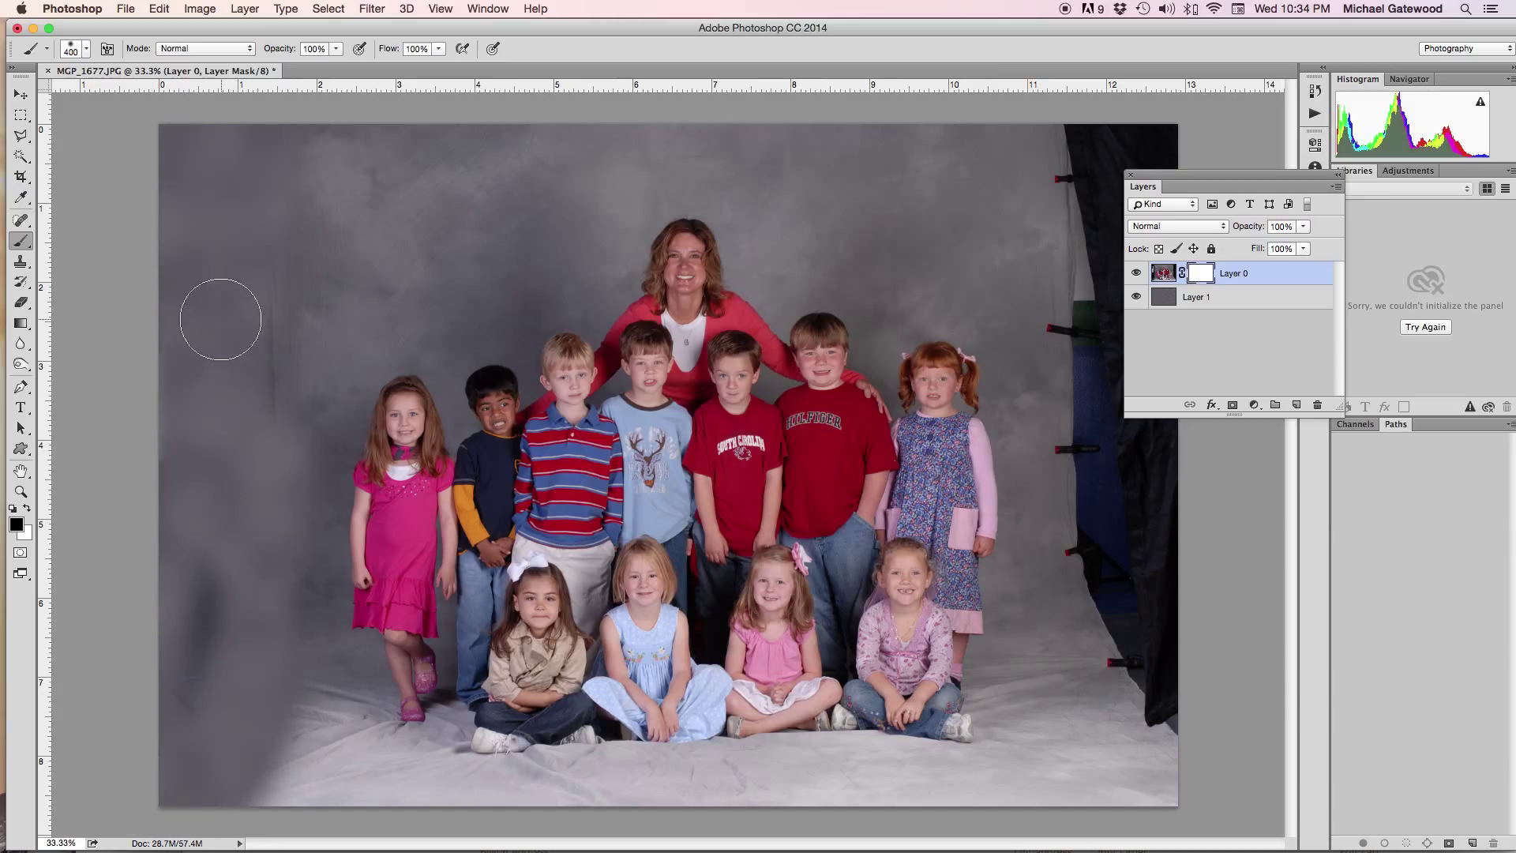
mouse_move(220, 319)
mouse_down()
mouse_move(171, 717)
mouse_move(202, 532)
mouse_move(253, 410)
mouse_move(264, 321)
mouse_move(248, 114)
mouse_up()
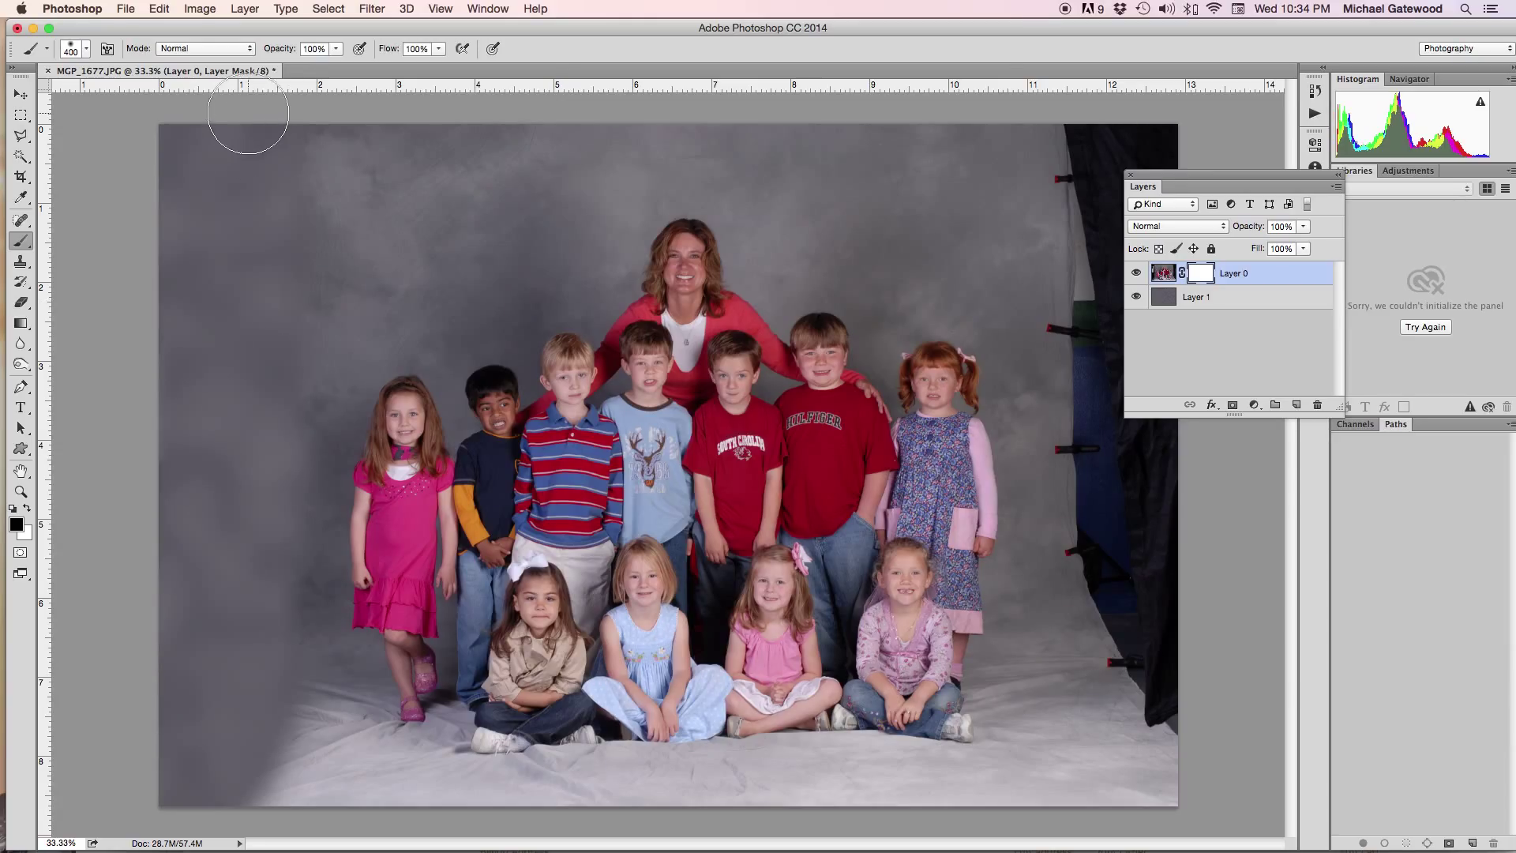
Step: Paint black on the photo's mask to hide the dark curtain and stand along the photo's right side
mouse_move(1079, 151)
mouse_down()
mouse_move(1076, 201)
mouse_move(1161, 119)
mouse_move(1145, 181)
mouse_up()
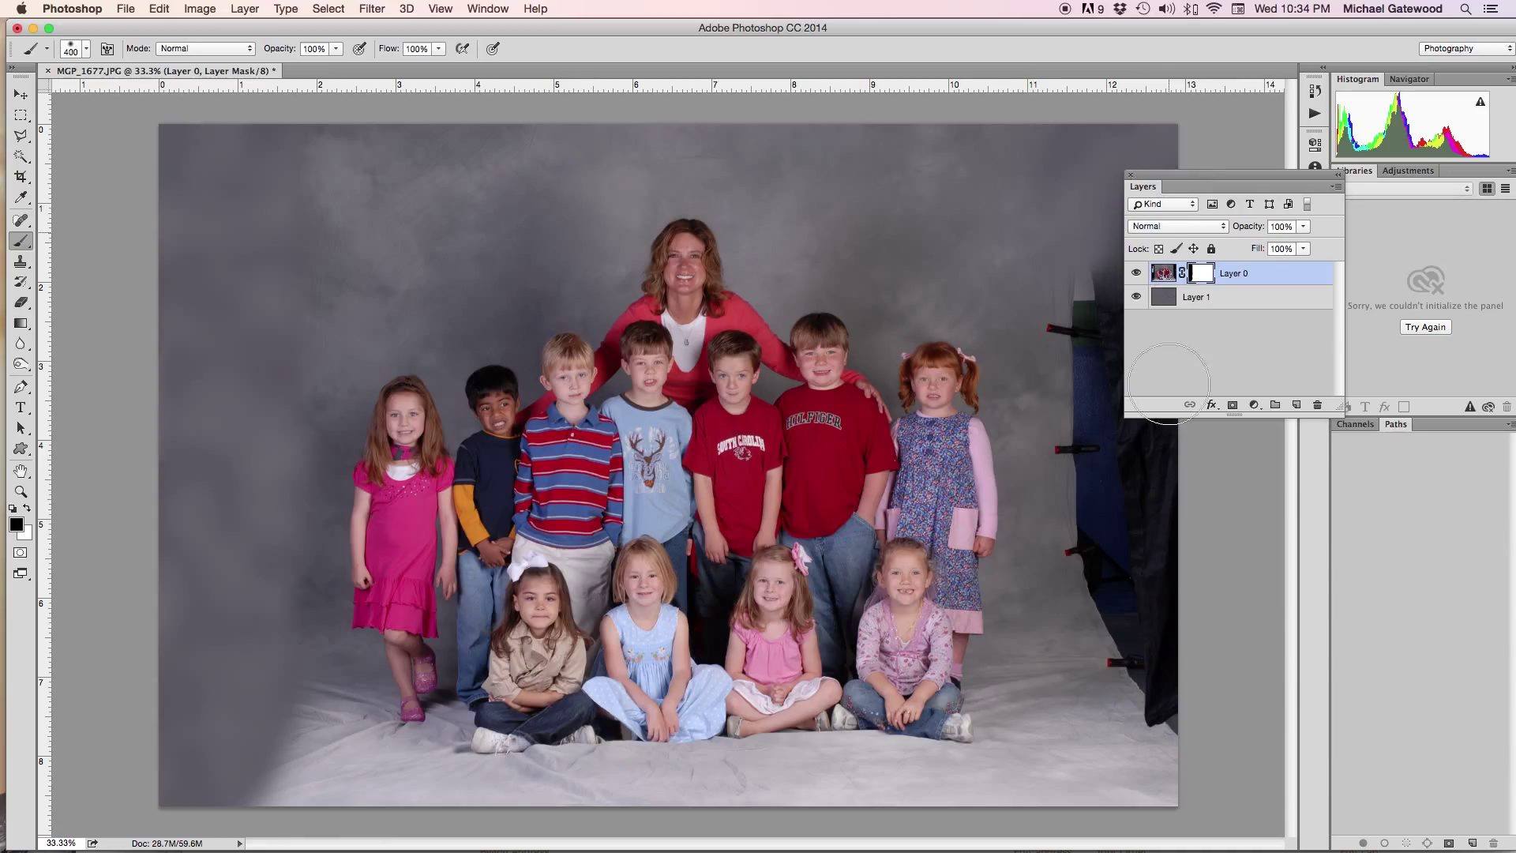
mouse_move(1168, 382)
mouse_down()
mouse_move(1164, 751)
mouse_move(1108, 405)
mouse_move(1108, 186)
mouse_move(1068, 397)
mouse_move(1059, 233)
mouse_move(1097, 156)
mouse_up()
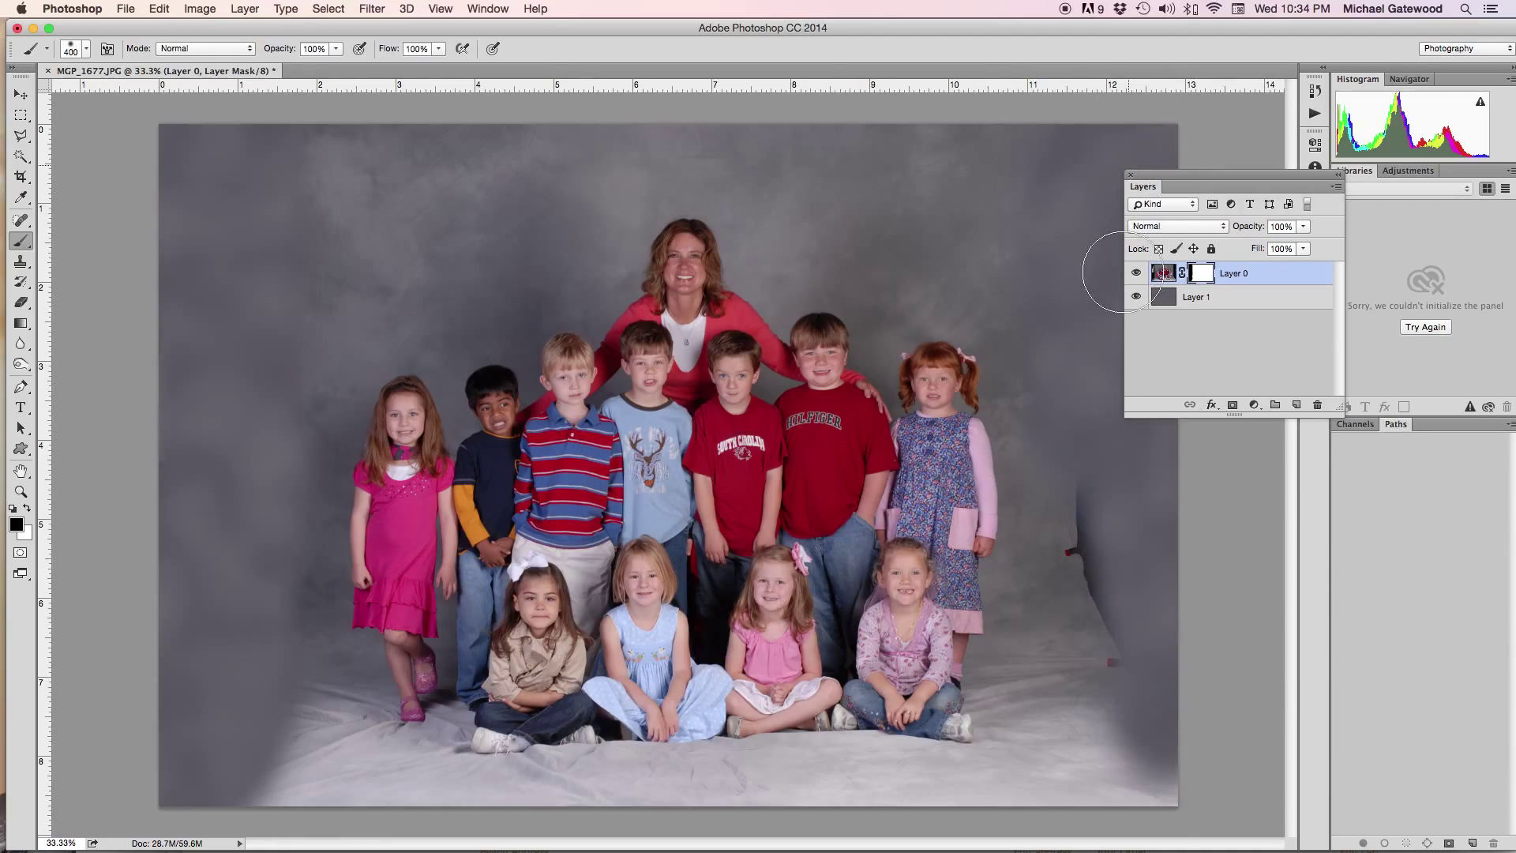
mouse_move(1105, 419)
mouse_down()
mouse_move(1093, 621)
mouse_move(1119, 720)
mouse_move(1201, 807)
mouse_up()
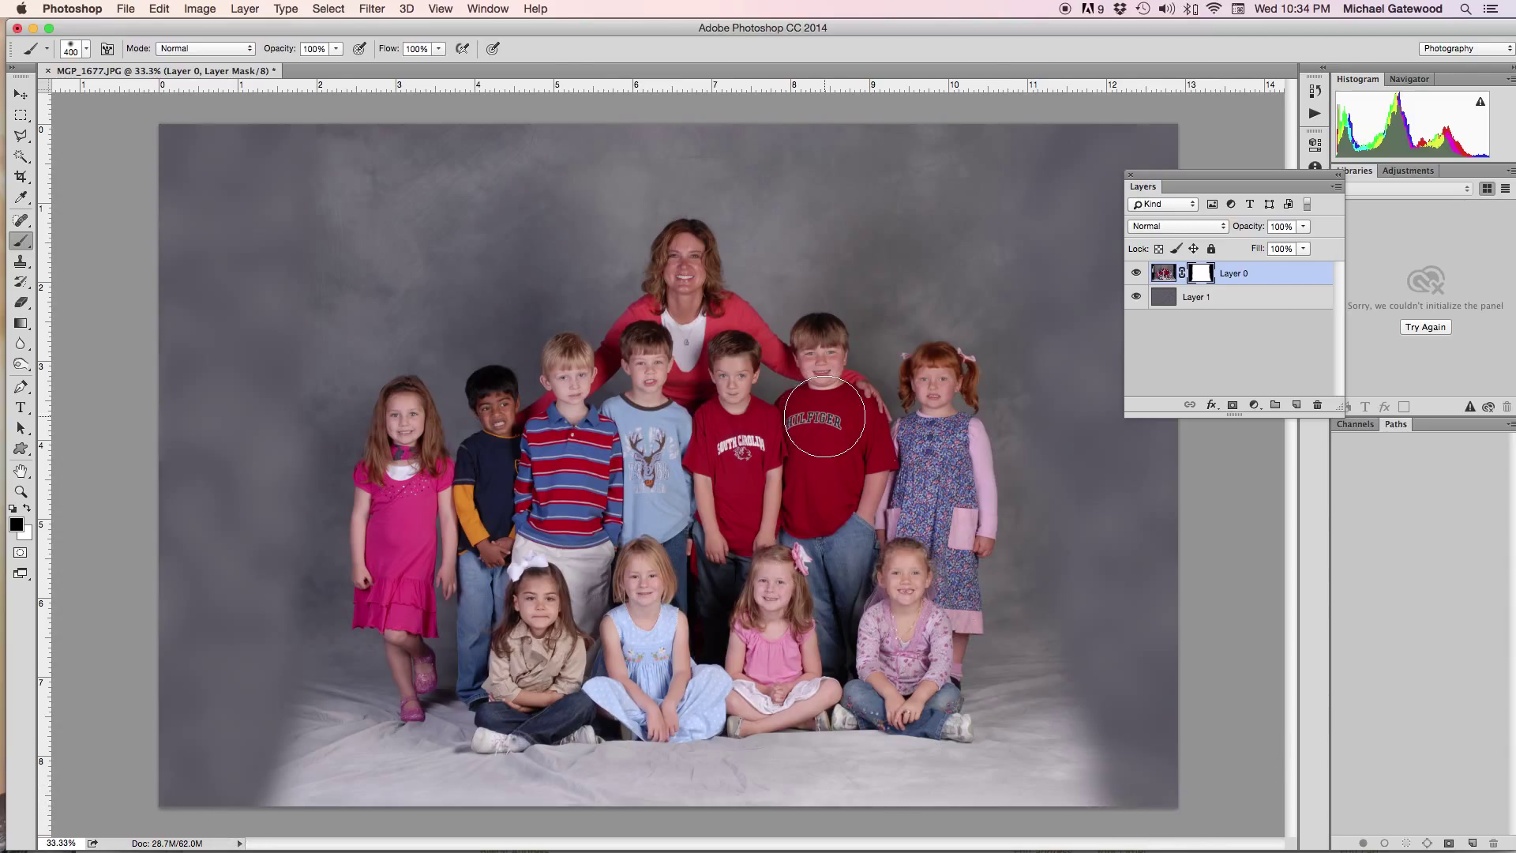
Step: Move the Layers panel off the photo and choose the Clone Stamp tool with sampling set to All Layers
drag(1205, 177, 1241, 222)
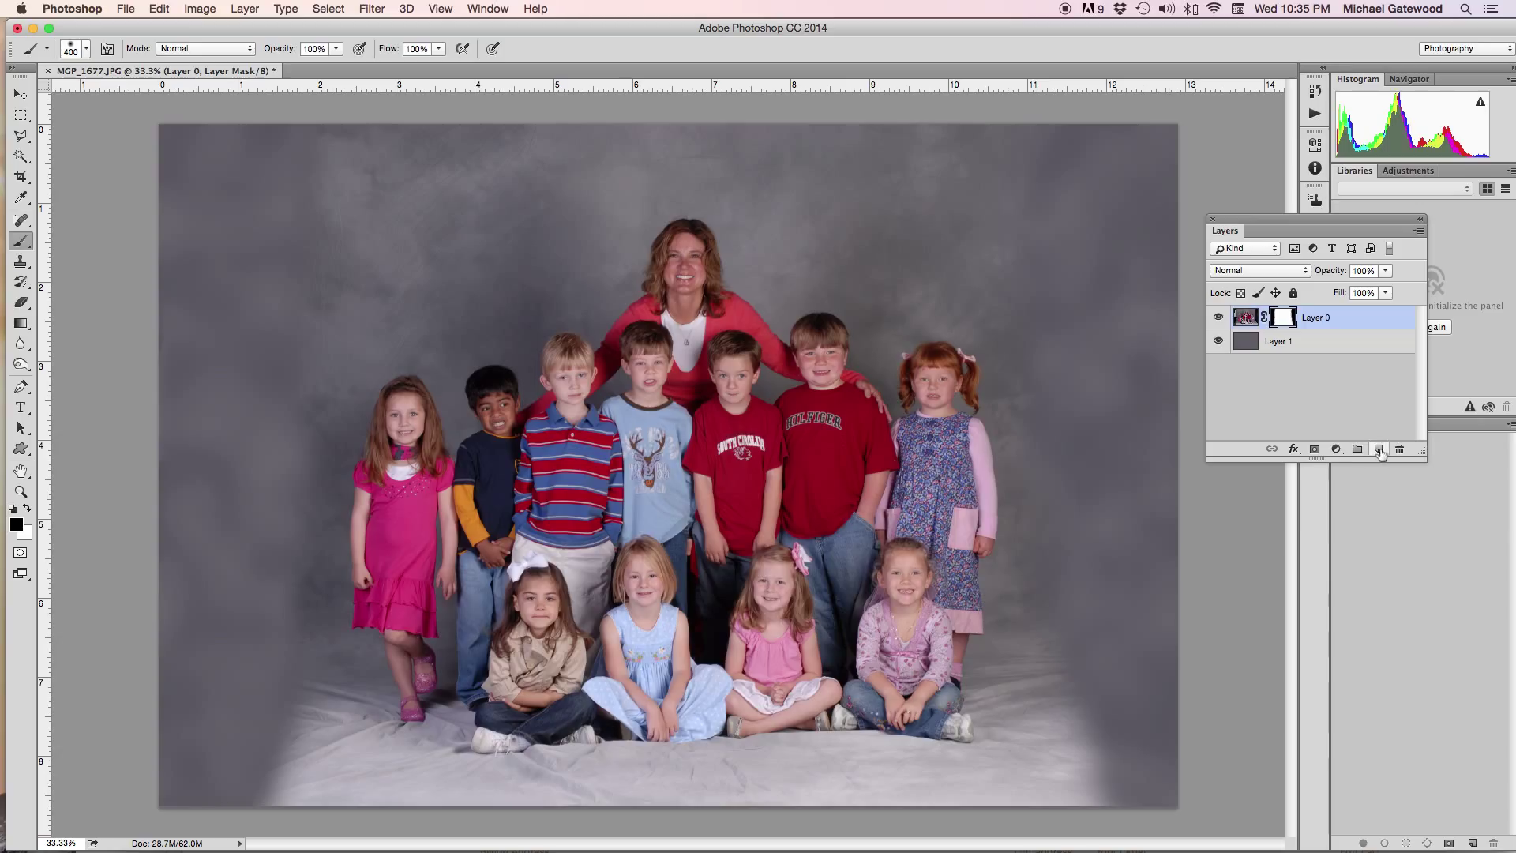
click(20, 263)
click(99, 258)
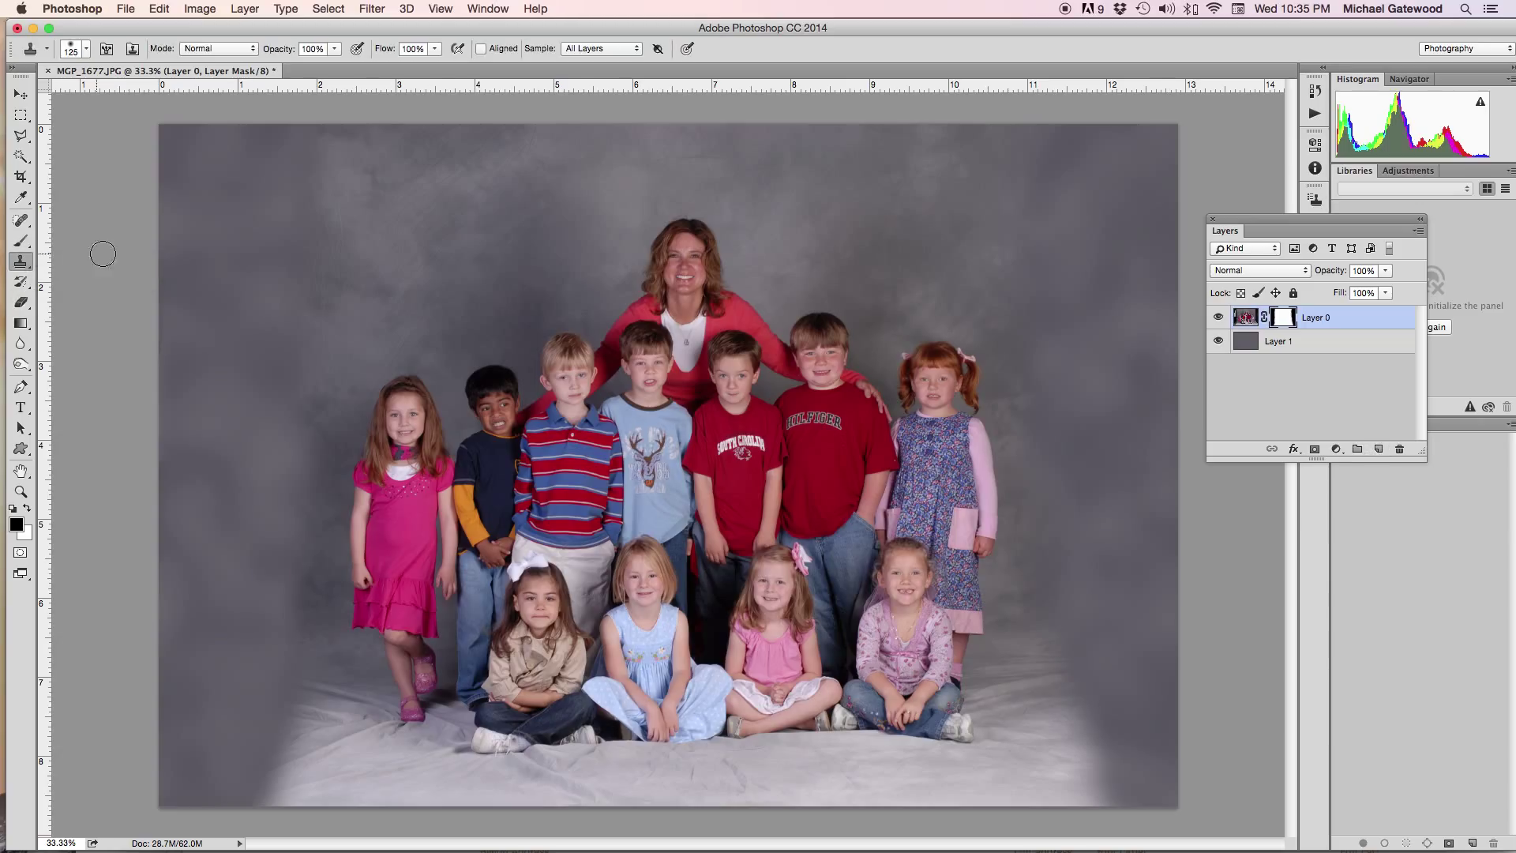
click(632, 49)
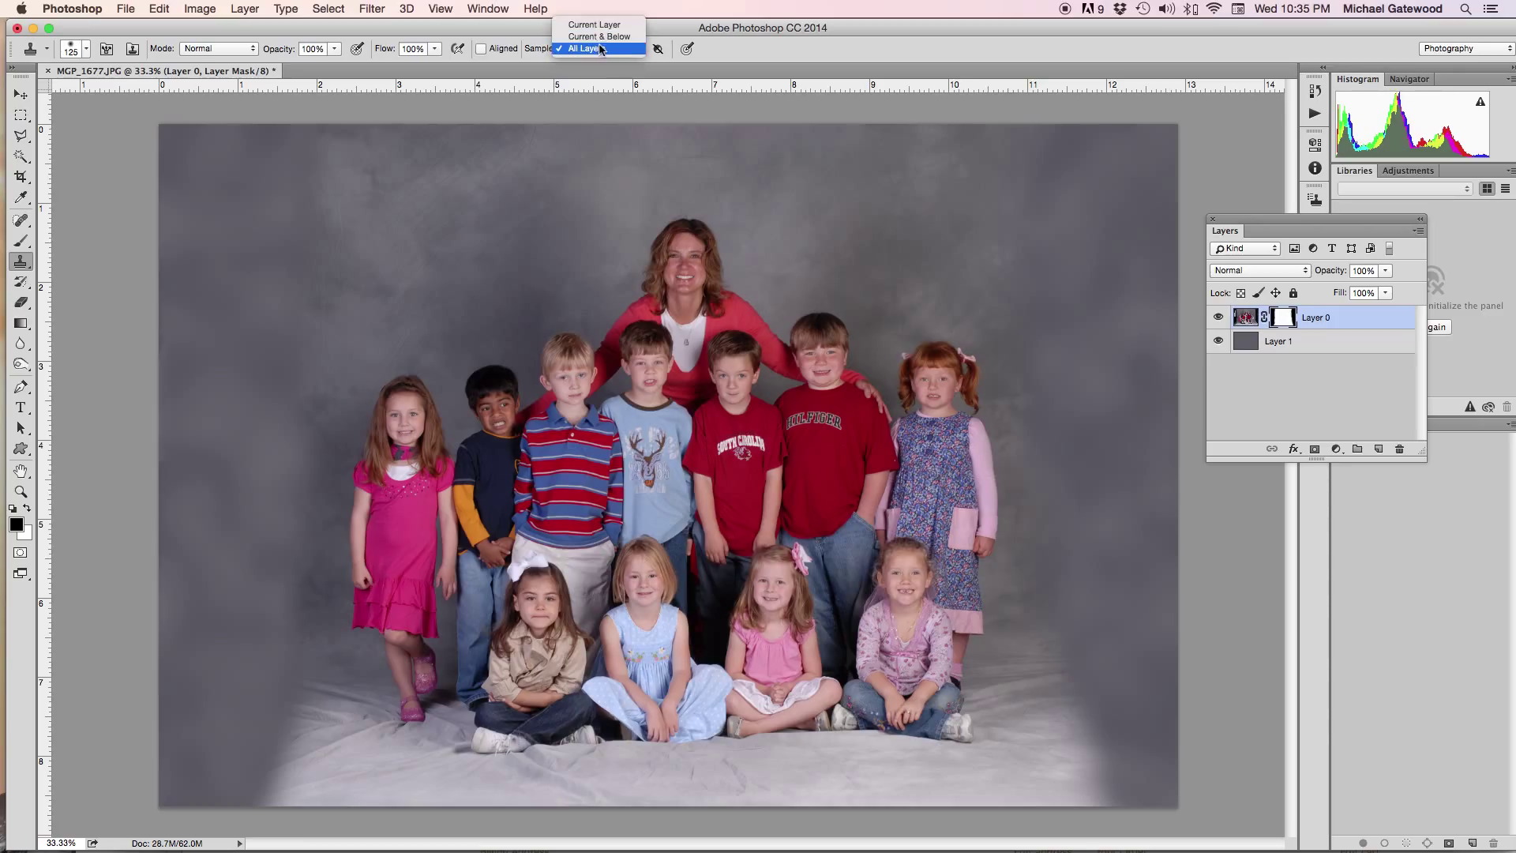
click(596, 49)
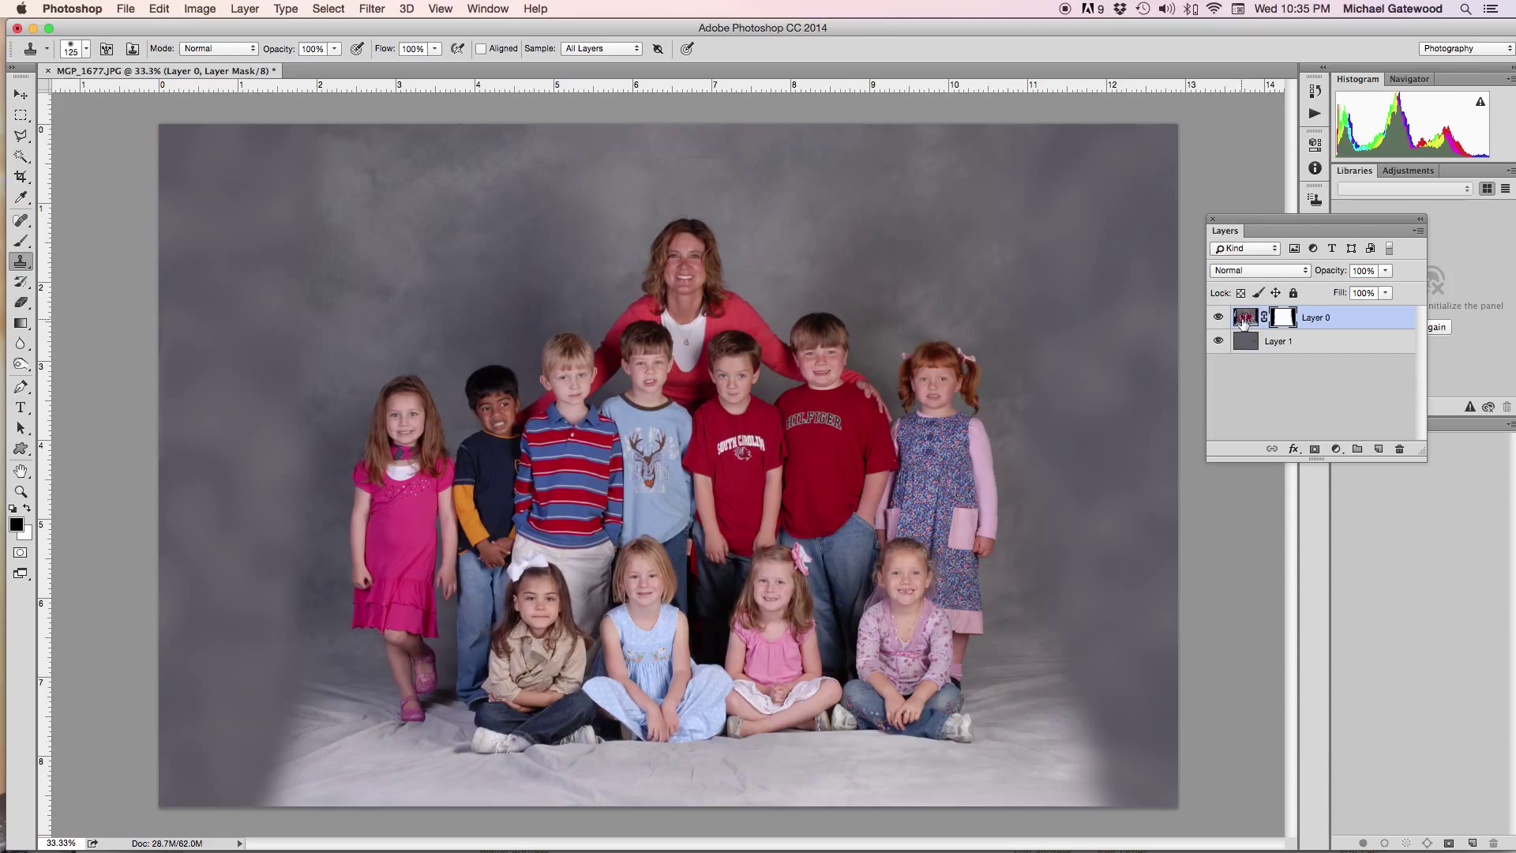
Step: Add a new empty layer above the masked photo layer for the cloning
click(1243, 317)
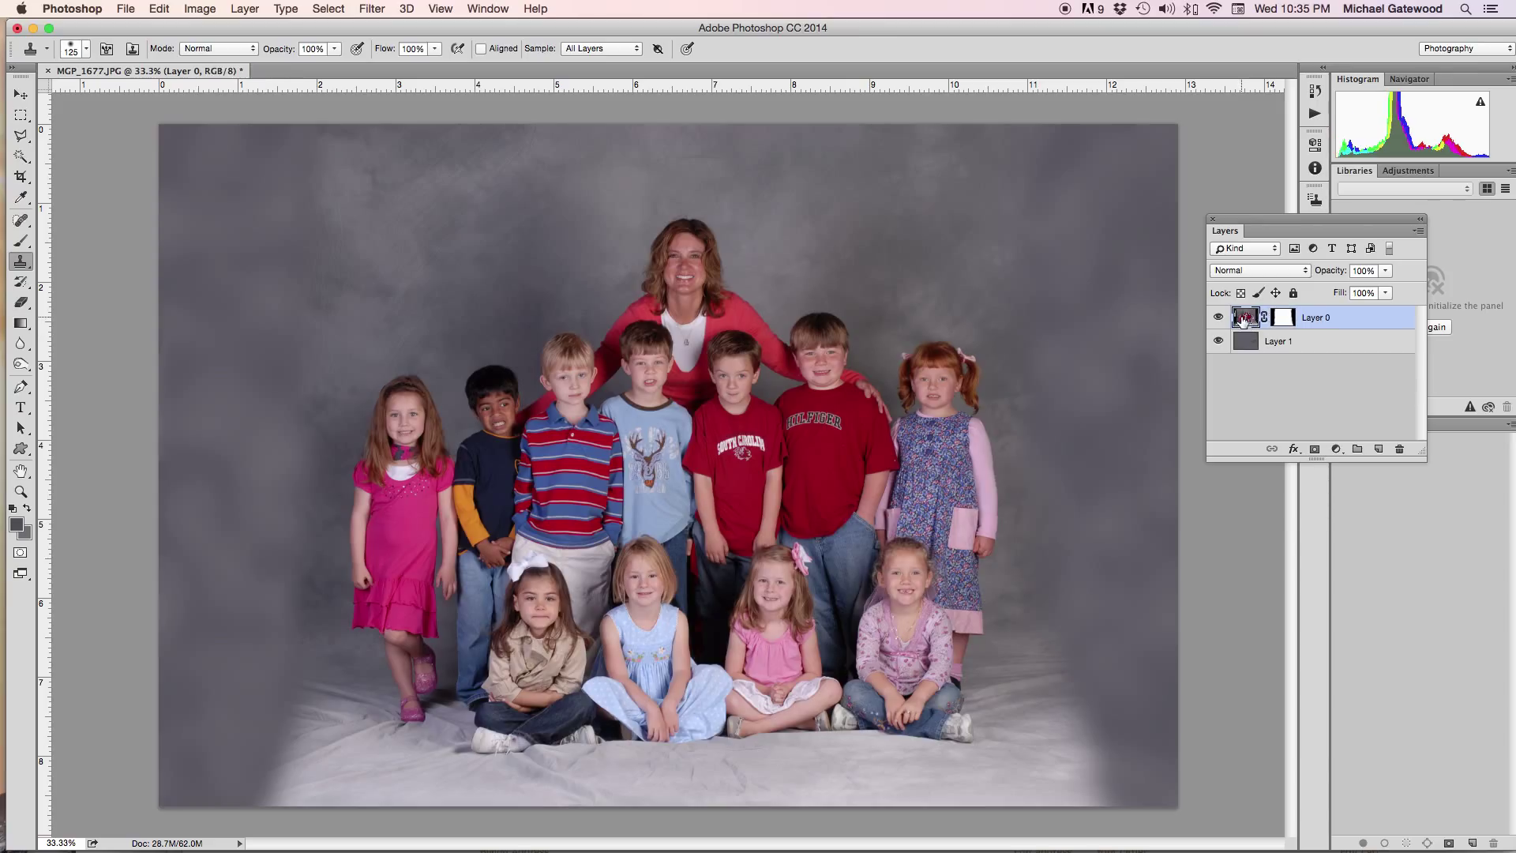
click(1378, 449)
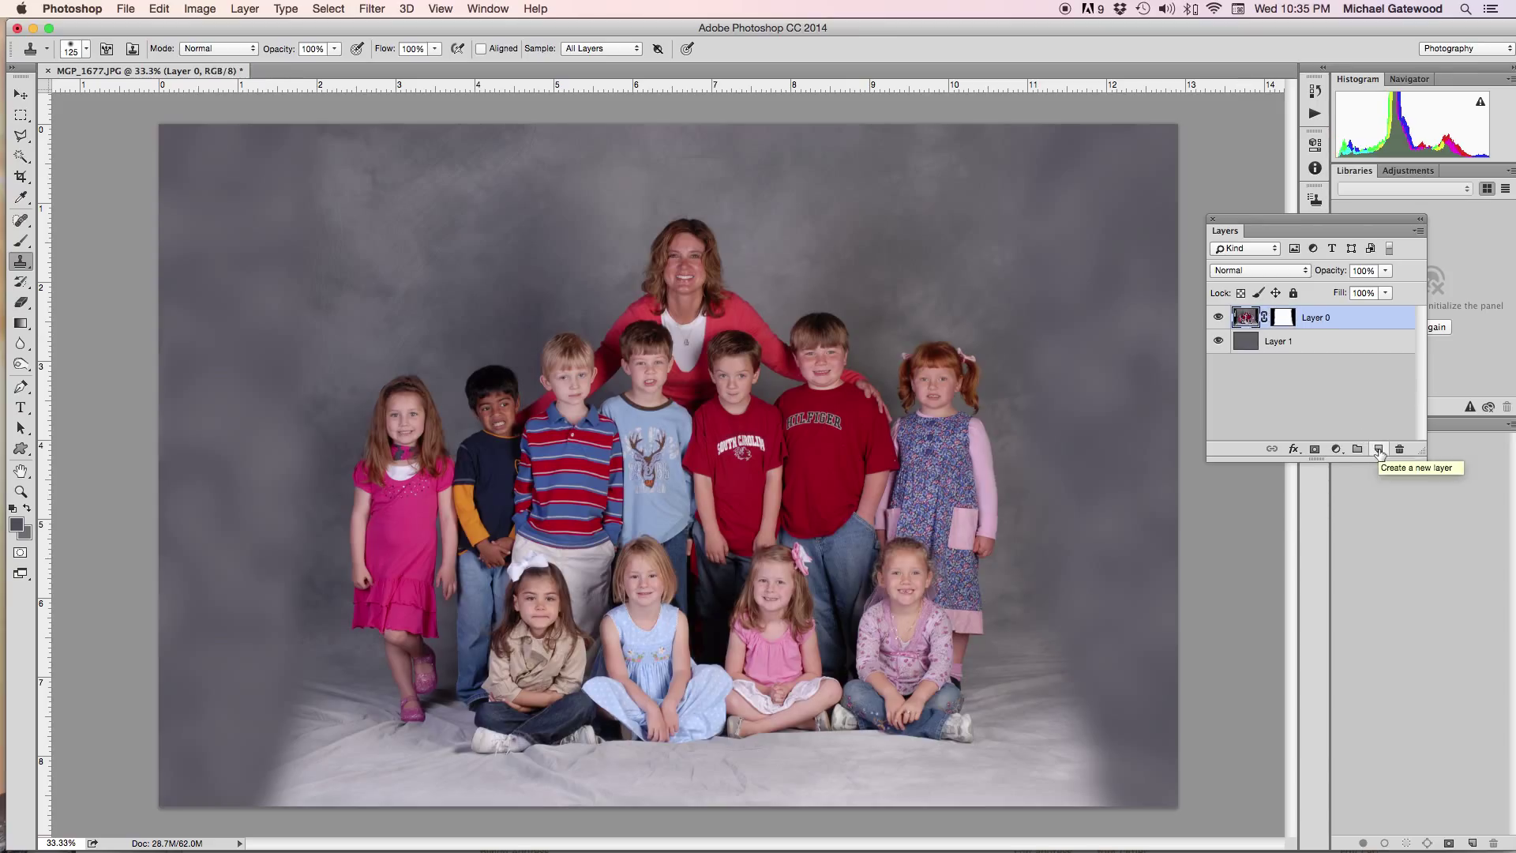
click(1378, 449)
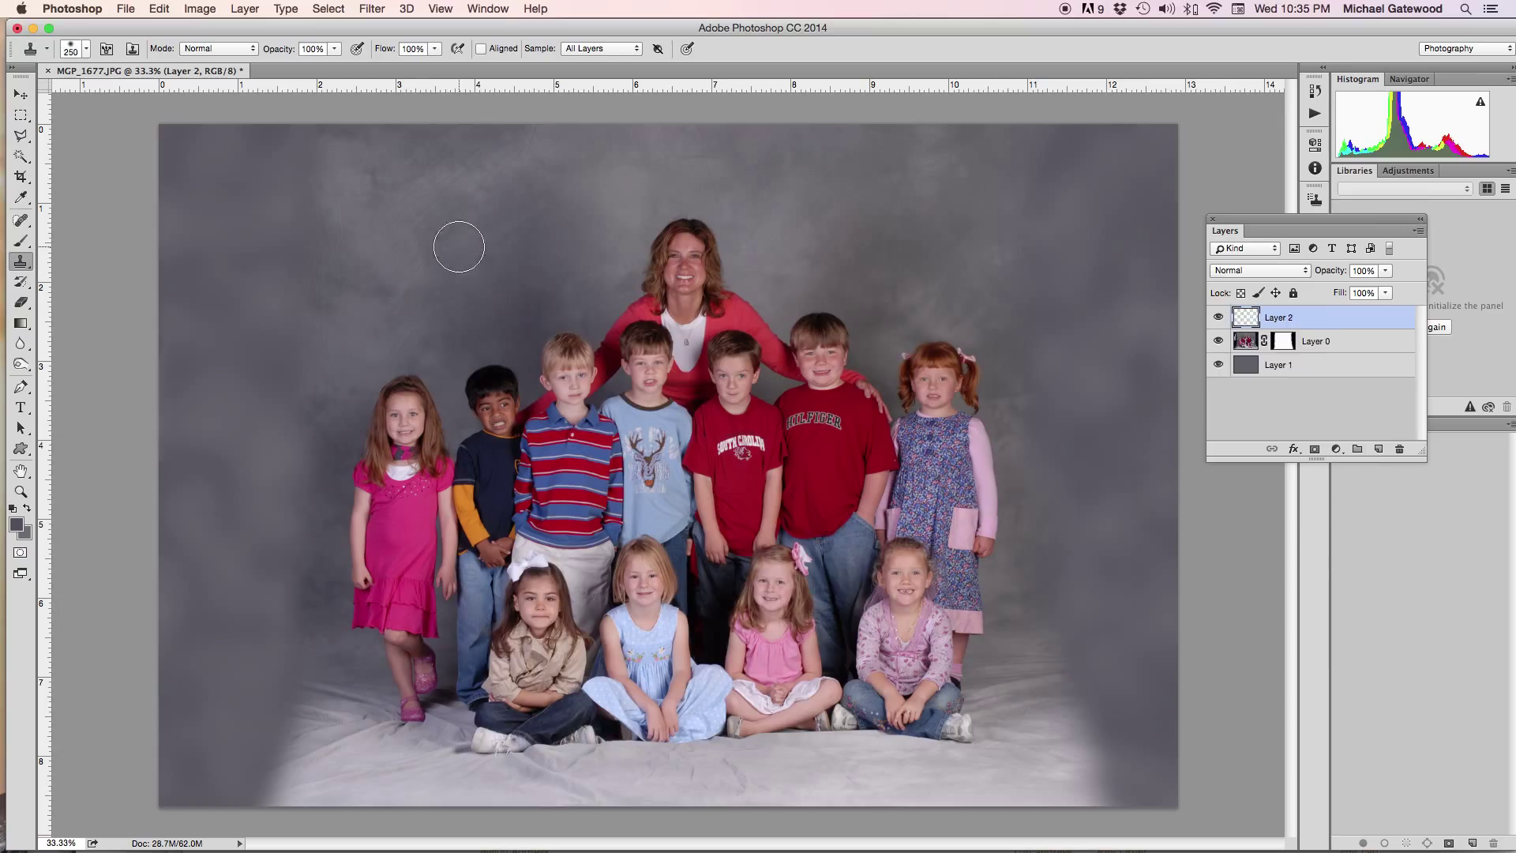
Step: Enlarge the Clone Stamp brush to 700 px
key(bracketright)
key(bracketright)
key(bracketright)
key(bracketright)
key(bracketright)
key(bracketright)
key(bracketright)
key(bracketright)
Step: Toggle the clouds layer and the masked photo layer off and on to compare their contributions
click(1219, 366)
click(1219, 367)
click(1218, 341)
click(1218, 341)
Step: Sample the backdrop to the left of the teacher's head as clone source and enlarge the brush to 900 px
alt+click(466, 208)
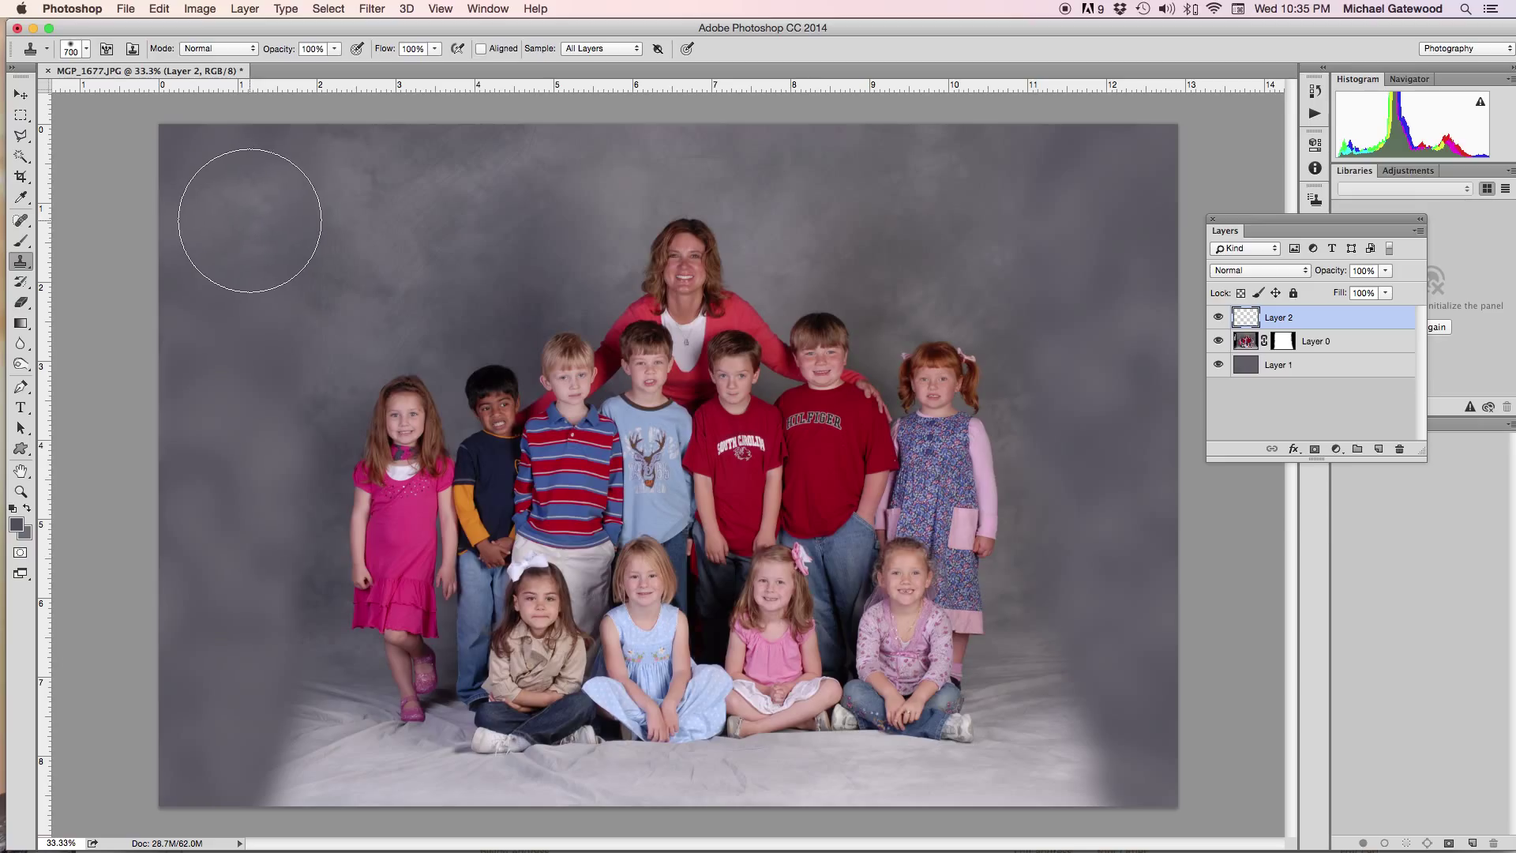
key(bracketright)
key(bracketright)
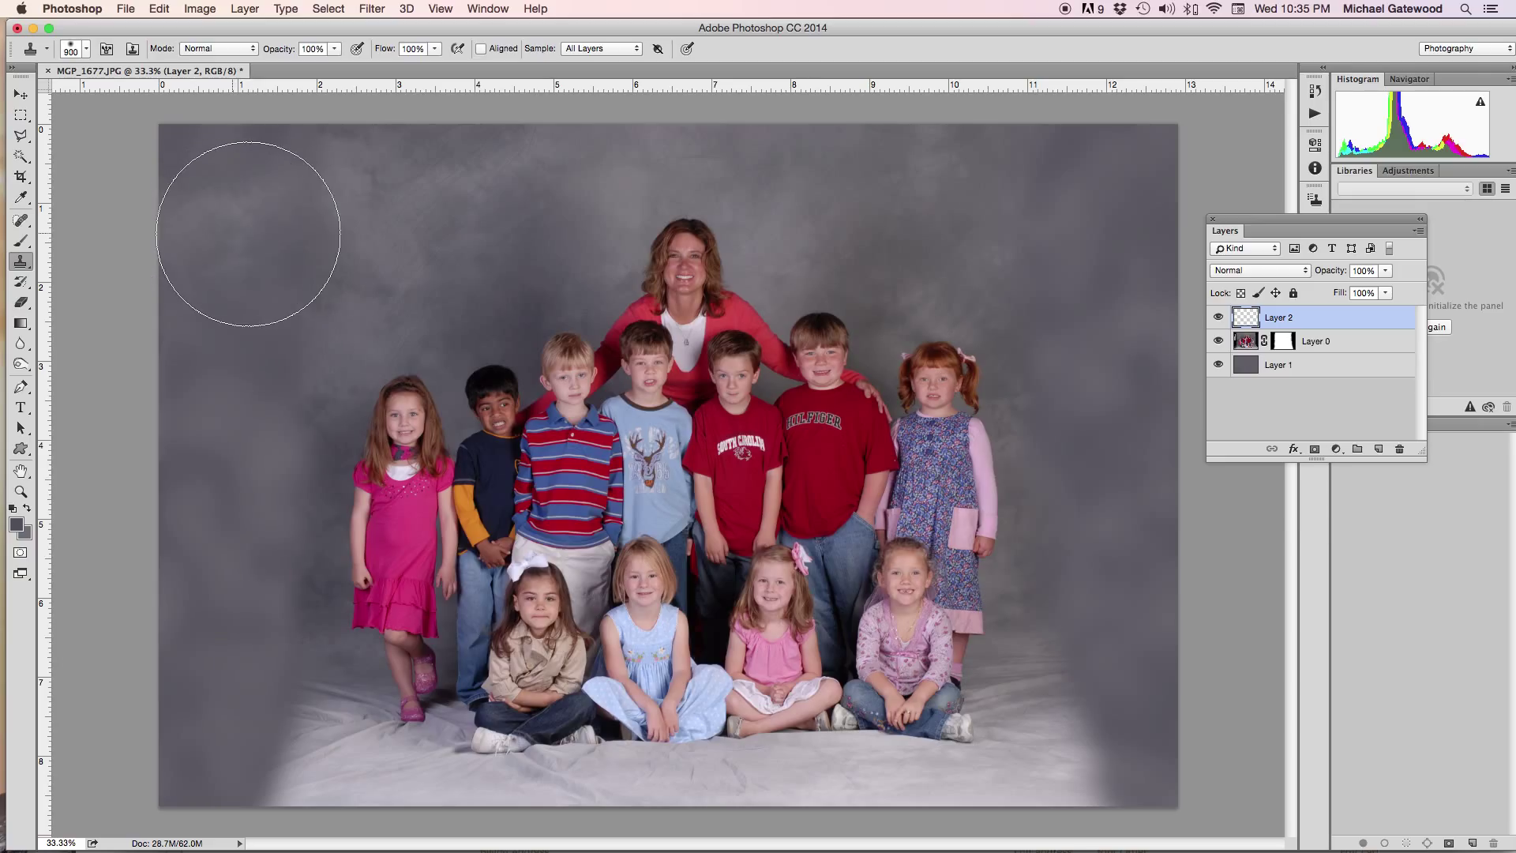
Step: Stamp the sampled backdrop over the teacher's head and undo that stamp
click(686, 217)
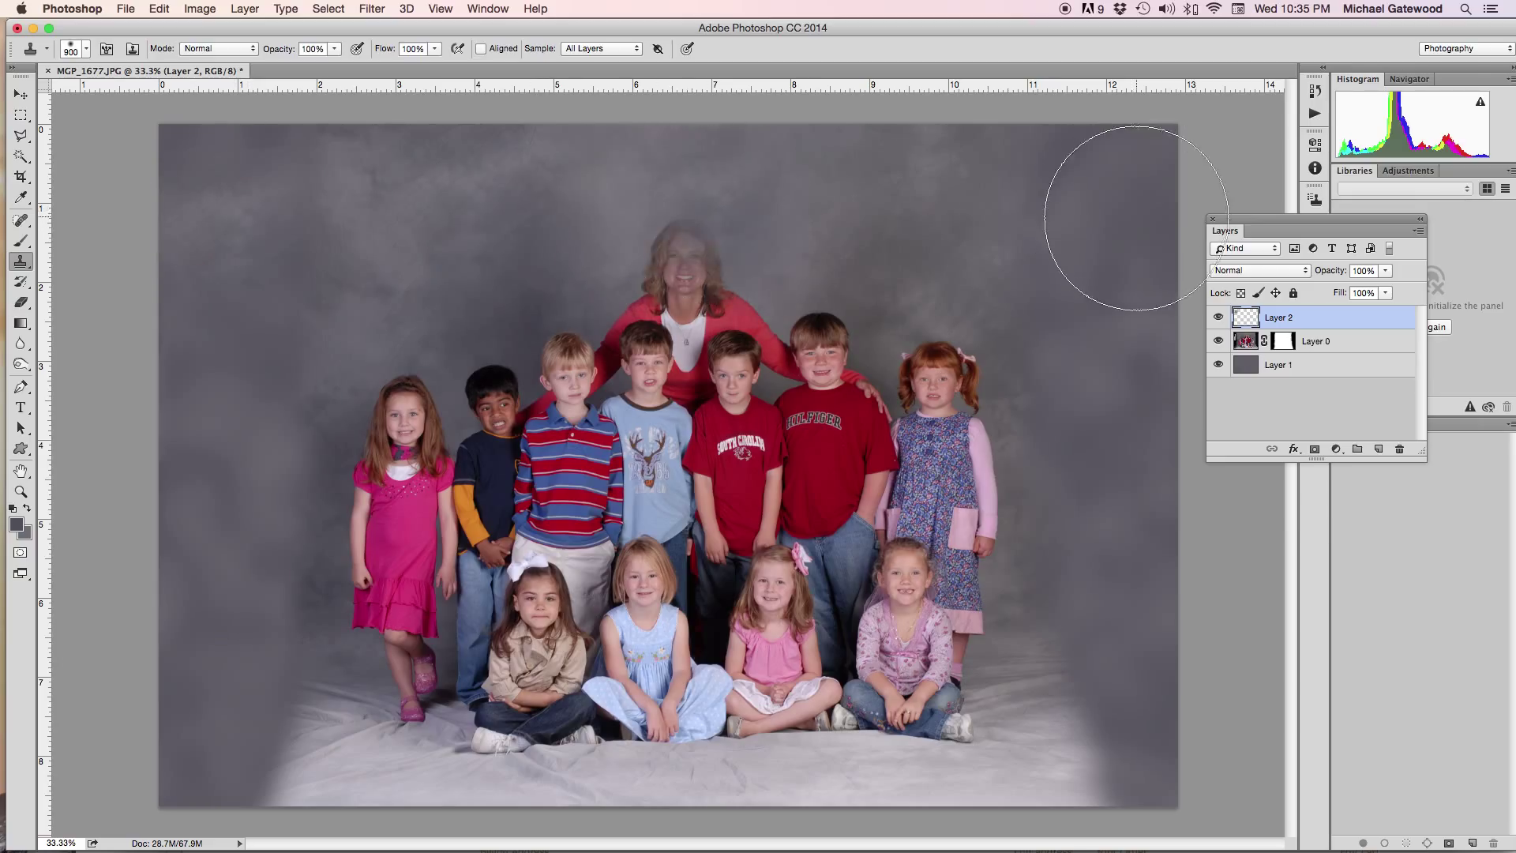
key(super+z)
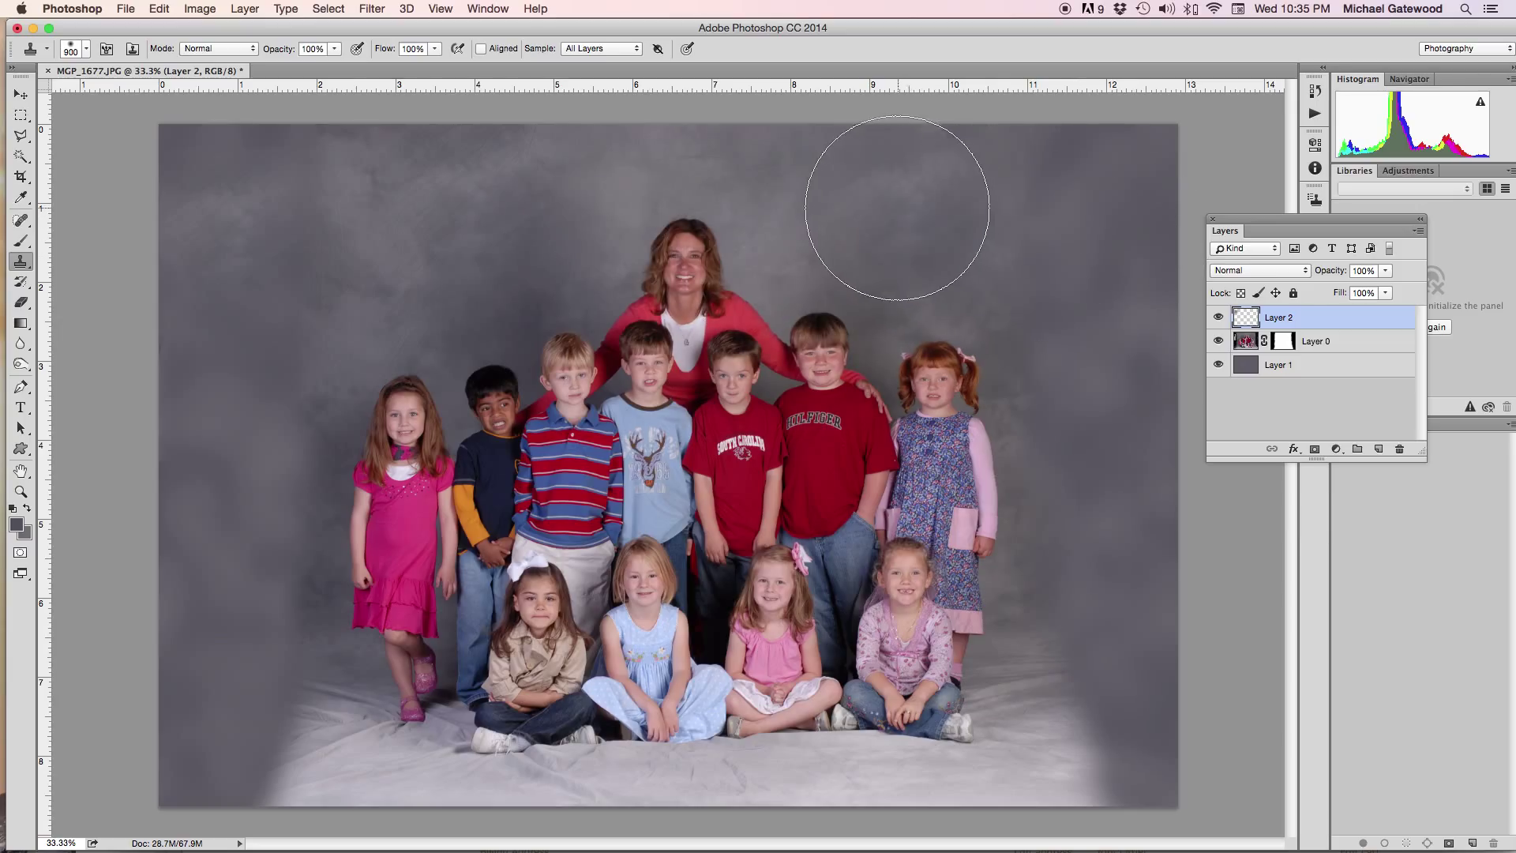
Step: Clone backdrop texture sampled between the teacher and the upper-right corner onto the photo's upper-right backdrop
alt+click(876, 200)
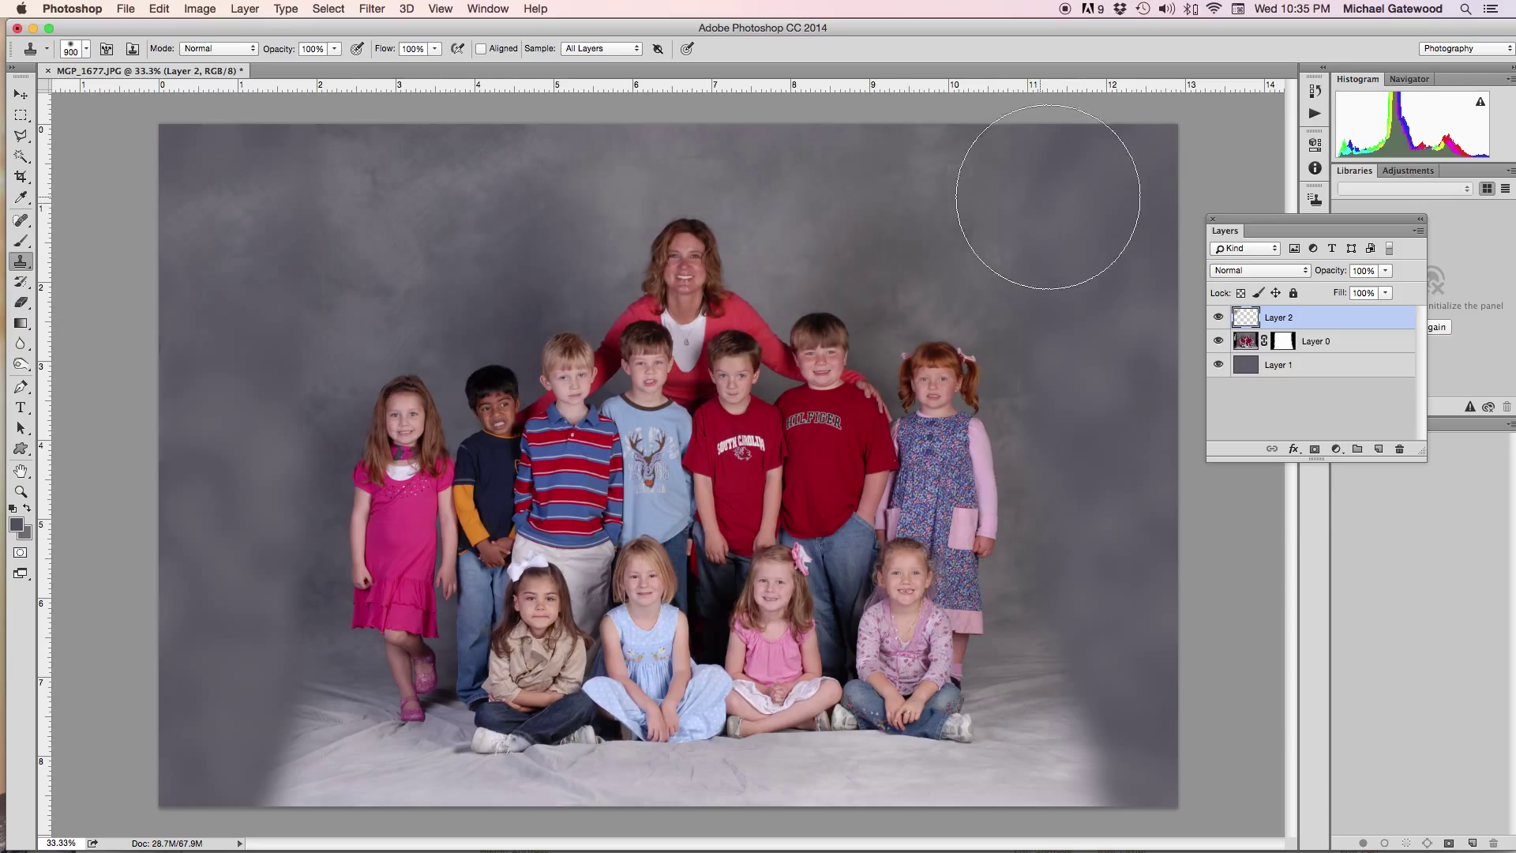
mouse_move(1048, 203)
mouse_down()
mouse_move(1100, 202)
mouse_move(1121, 232)
mouse_move(1110, 190)
mouse_up()
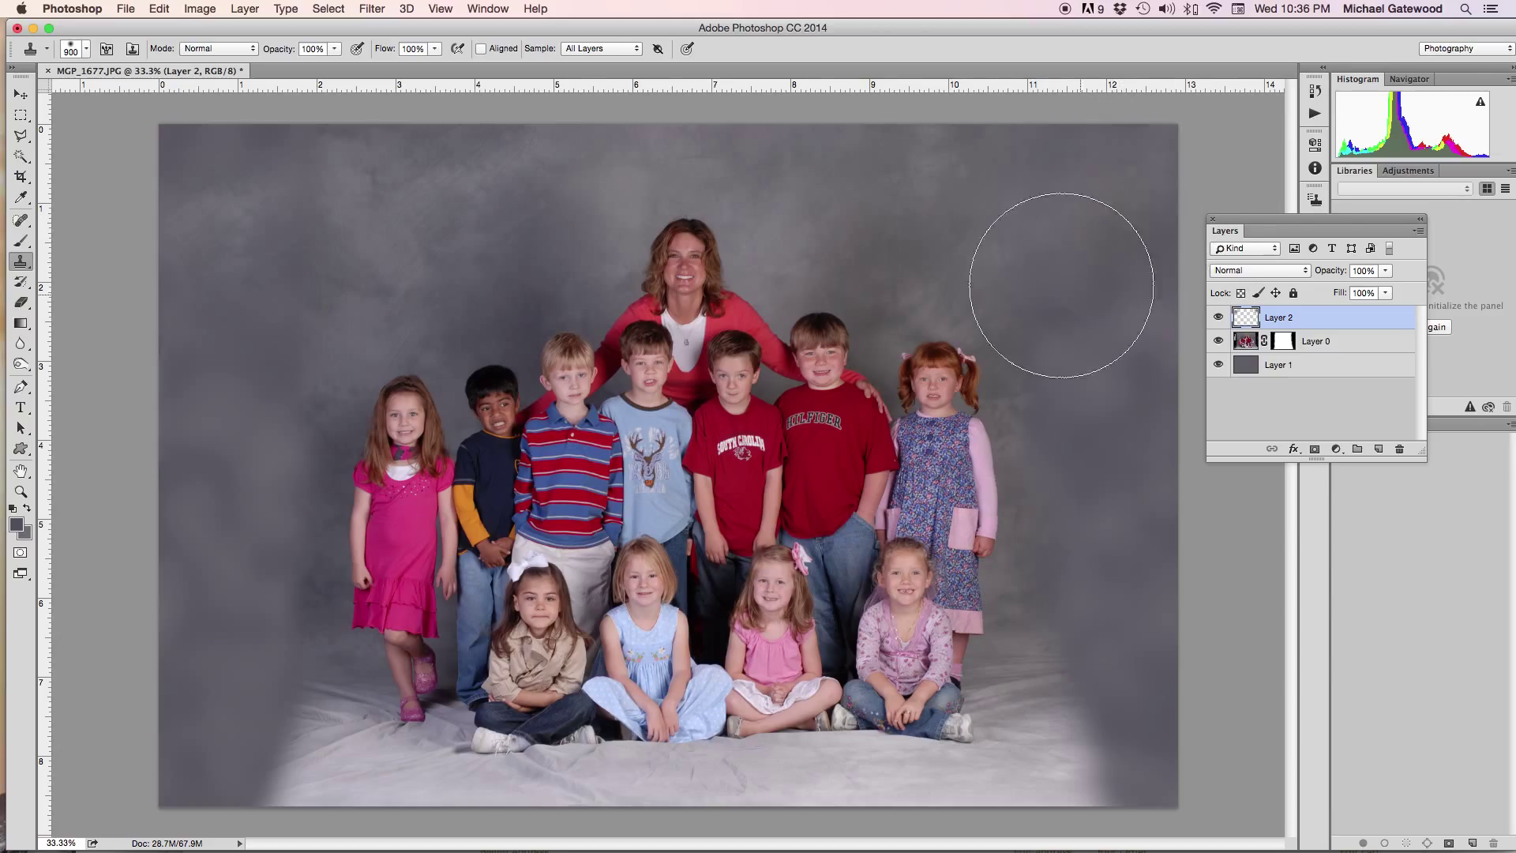
Step: Reduce the Clone Stamp brush to 600 px and clone the light floor cloth into the photo's lower-right corner
key(bracketleft)
key(bracketleft)
key(bracketleft)
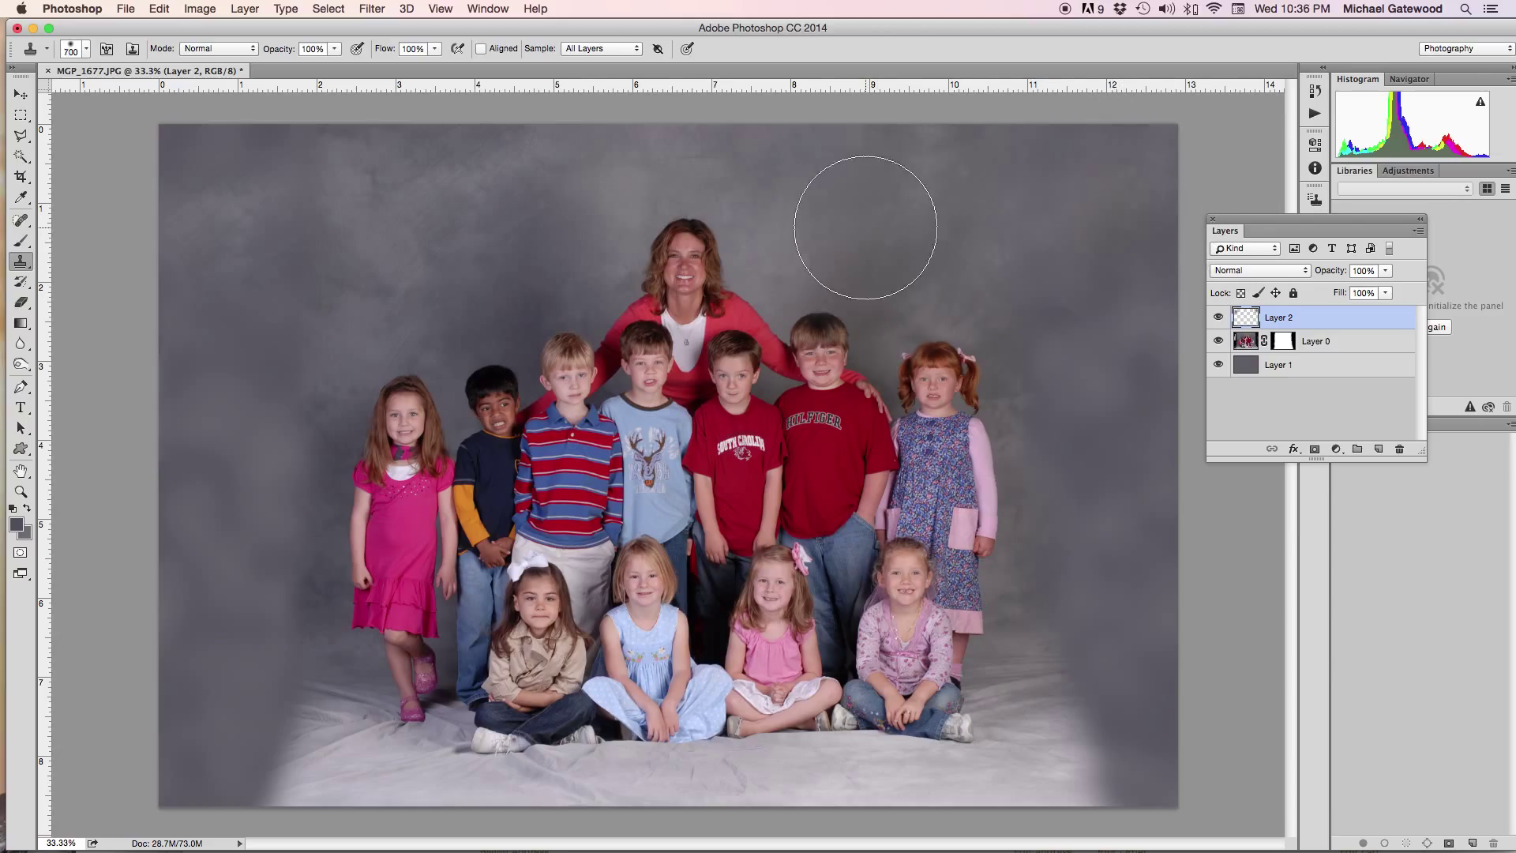
mouse_move(1041, 757)
mouse_down()
mouse_move(1135, 769)
mouse_move(1116, 705)
mouse_move(1125, 714)
mouse_up()
key(ctrl+z)
click(1135, 770)
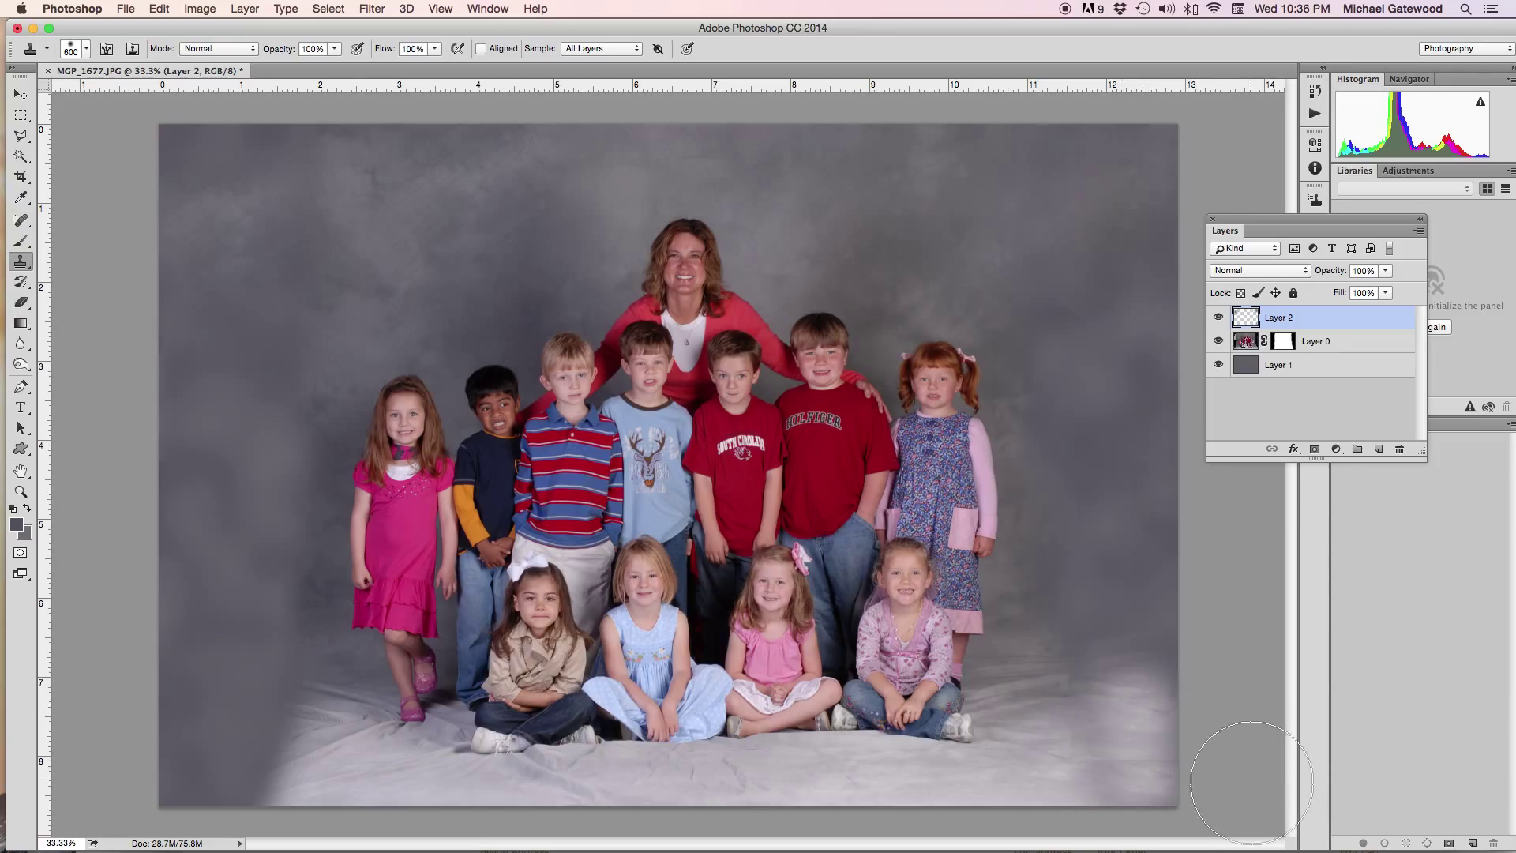
mouse_move(1205, 813)
mouse_down()
mouse_move(1115, 805)
mouse_move(1201, 805)
mouse_up()
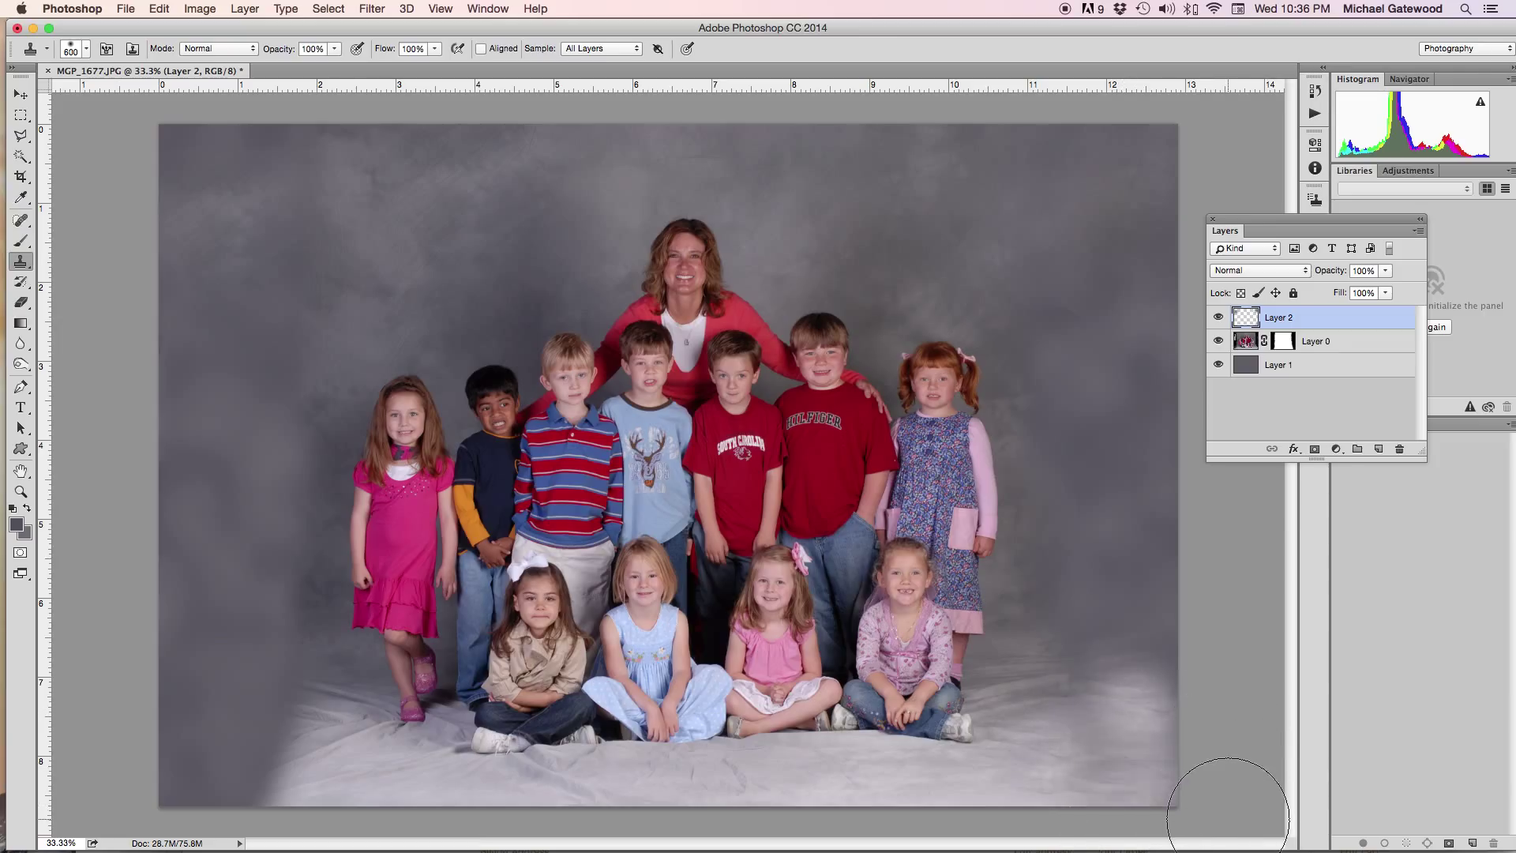
Step: Try to clone the floor cloth into the photo's lower-left corner with the 600 px brush and undo it
alt+click(319, 742)
drag(197, 770, 250, 773)
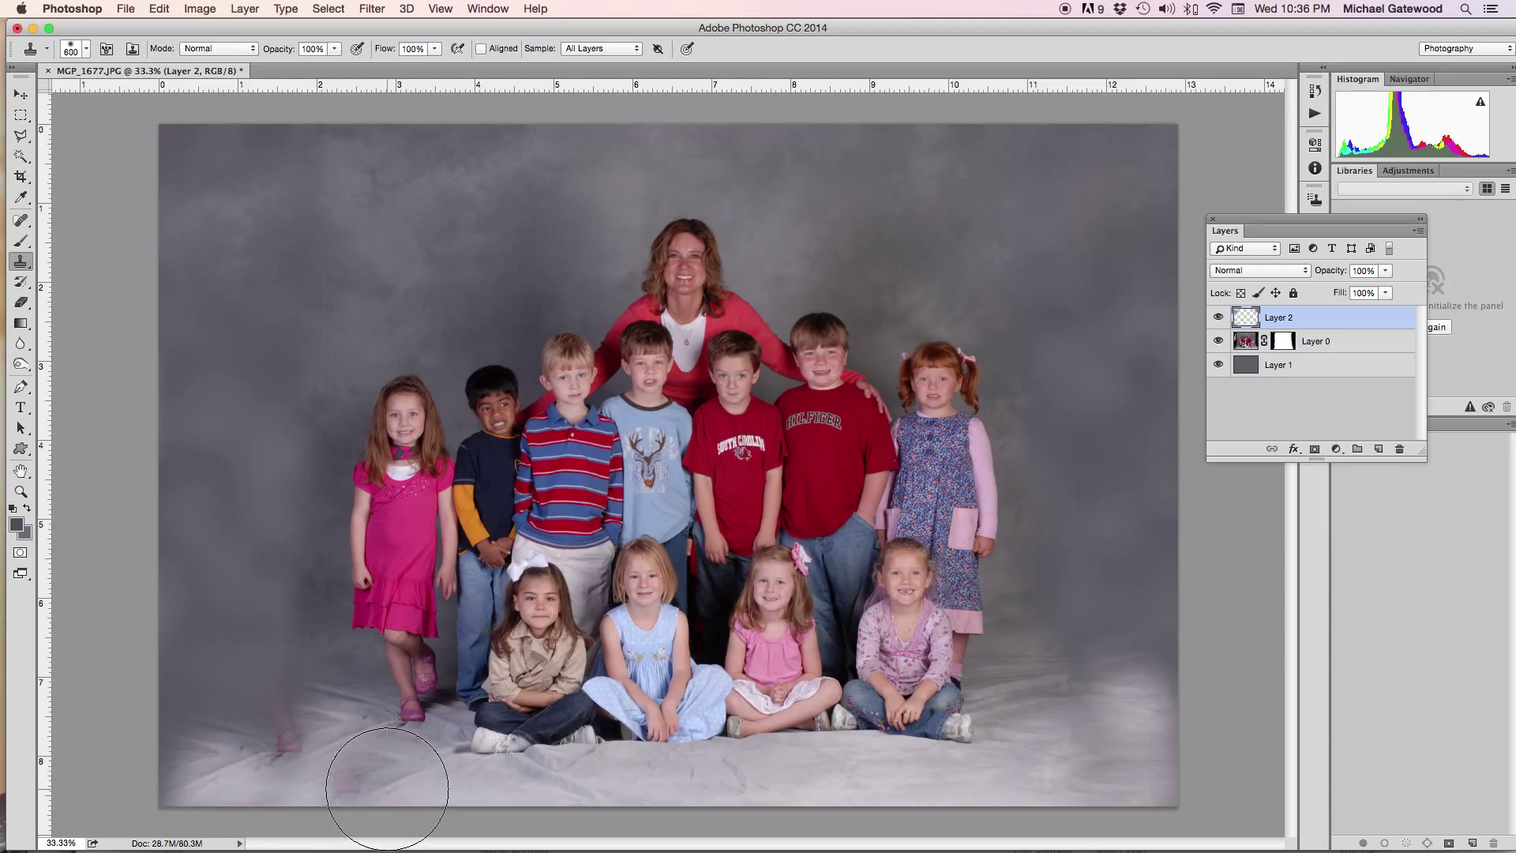
key(super+z)
Step: Reduce the Clone Stamp brush to 300 px and clone floor cloth along the photo's bottom edge into the lower-left corner
key(bracketleft)
key(bracketleft)
key(bracketleft)
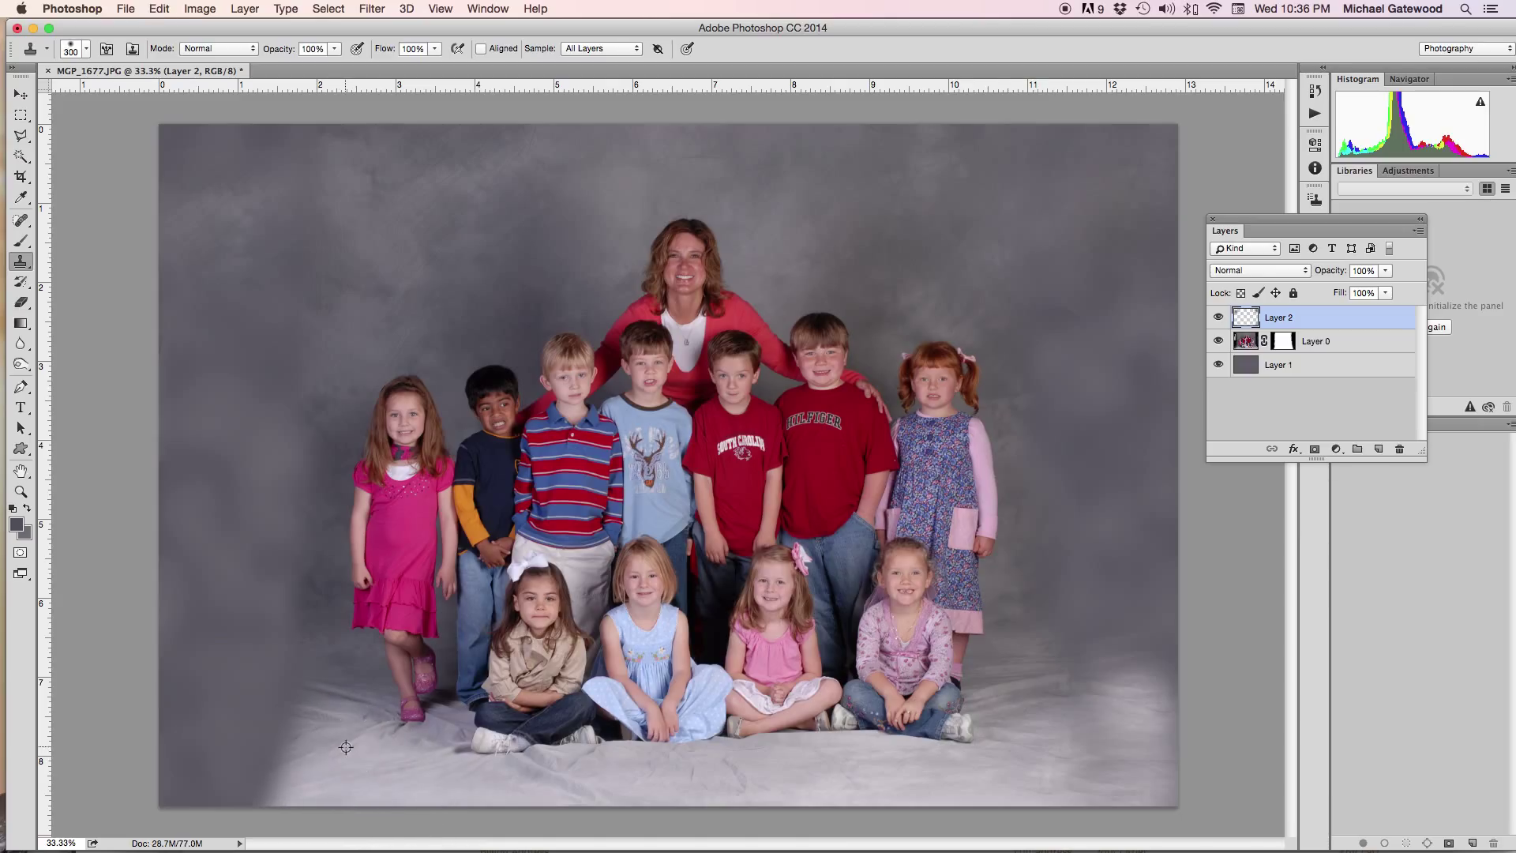
mouse_move(279, 769)
mouse_down()
mouse_move(179, 792)
mouse_move(179, 750)
mouse_move(327, 740)
mouse_up()
click(179, 791)
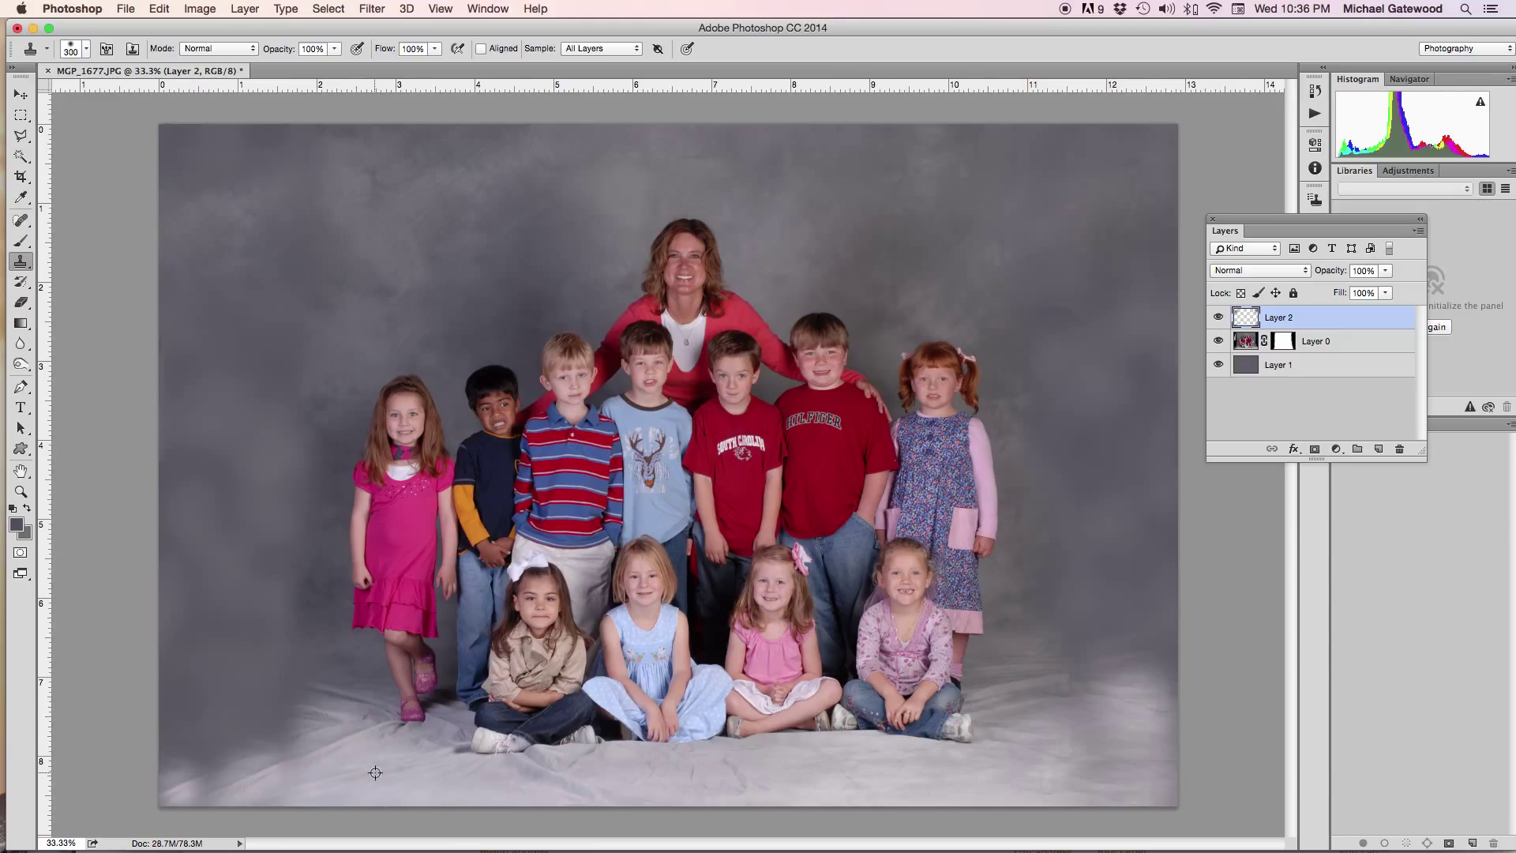
Step: Clone the floor cloth over the remaining dark area above the lower-left corner with a 400 px brush
key(bracketright)
key(bracketright)
key(bracketright)
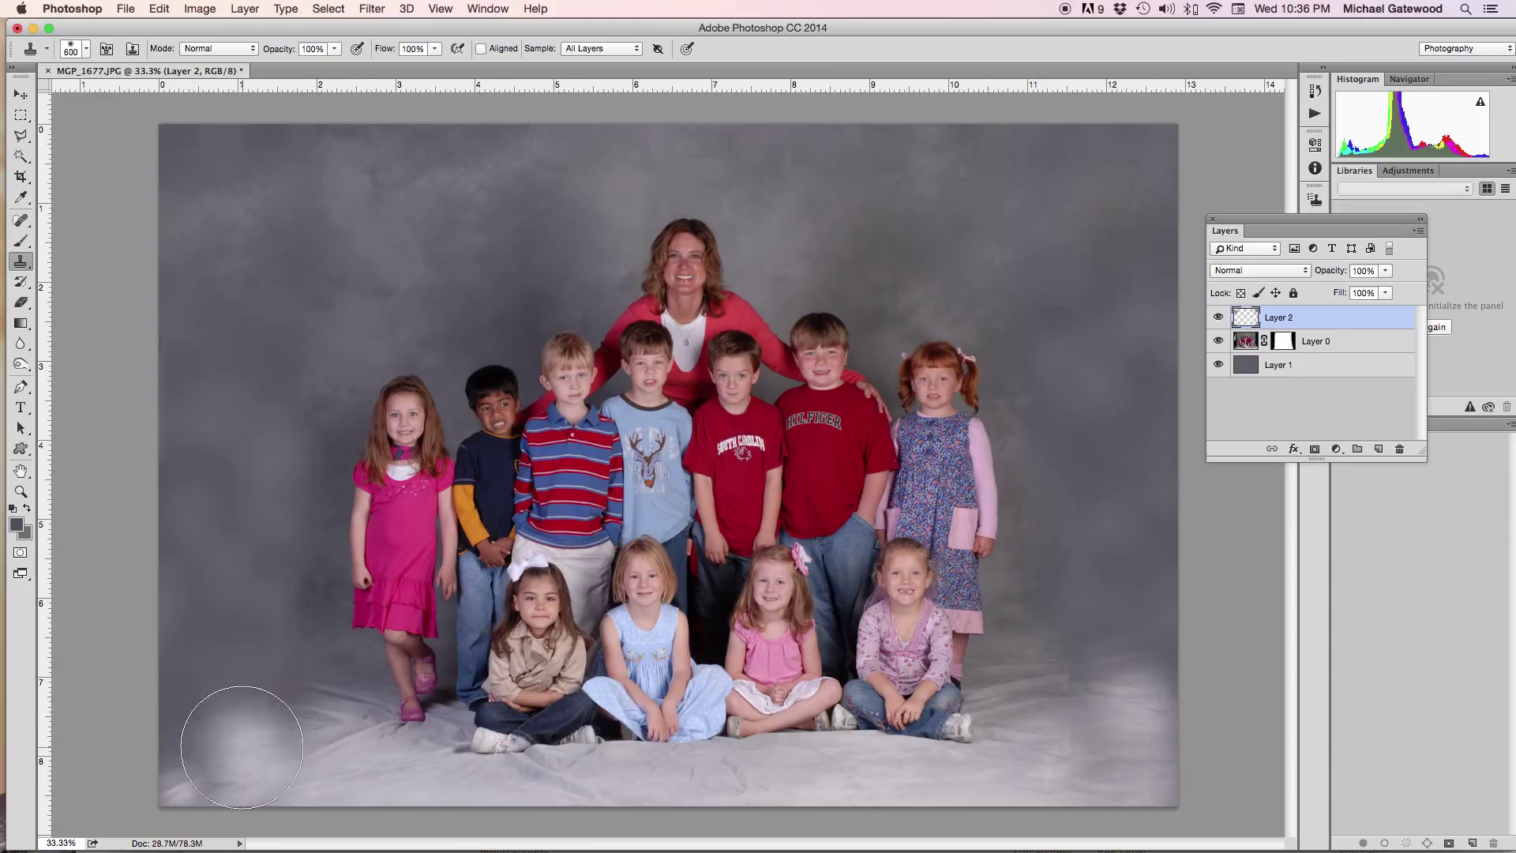
drag(220, 739, 301, 753)
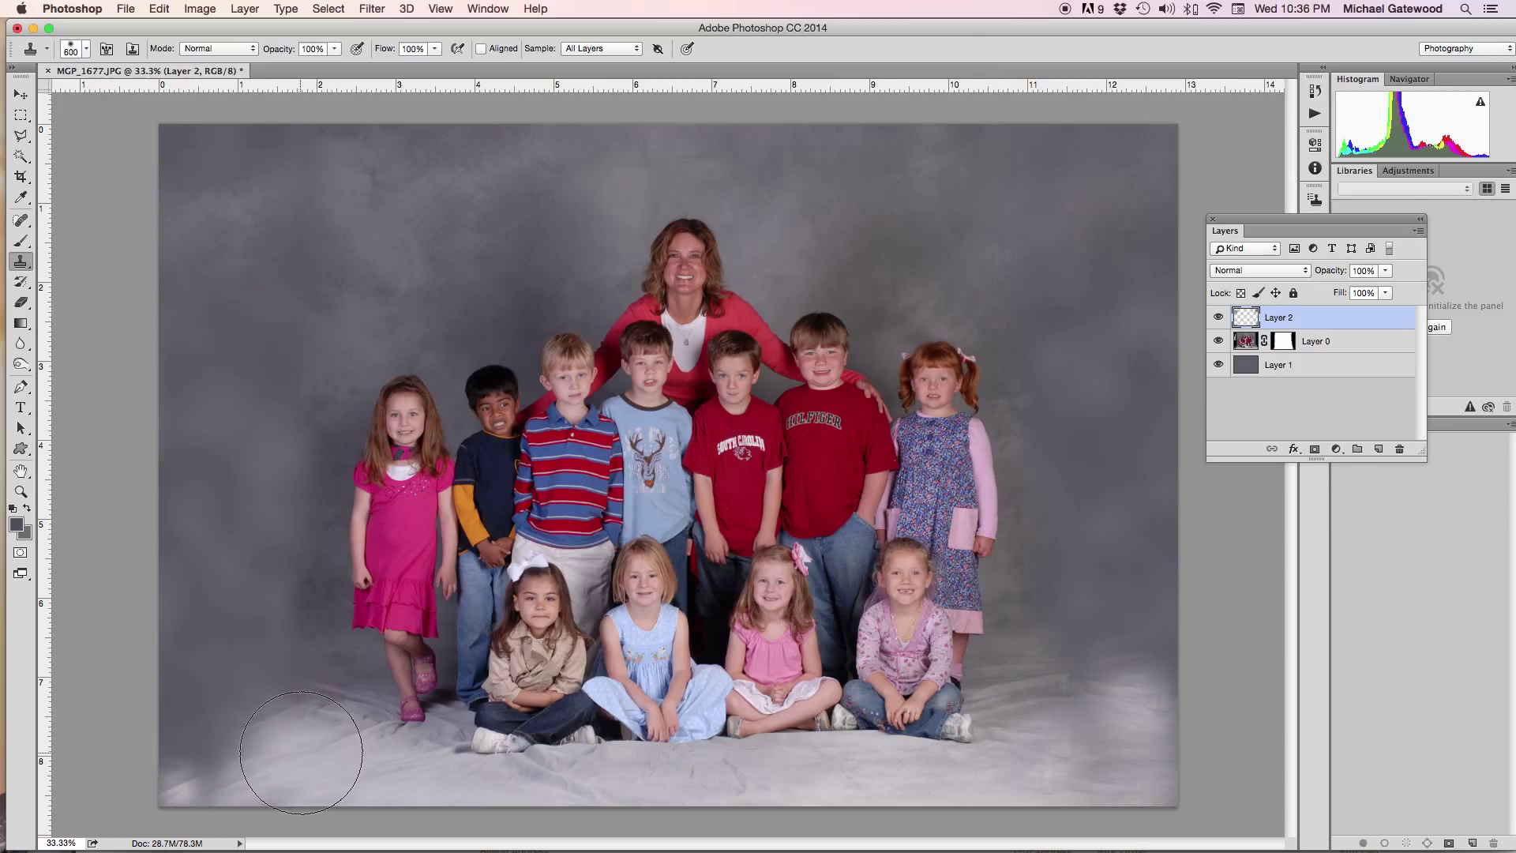
key(bracketleft)
key(bracketleft)
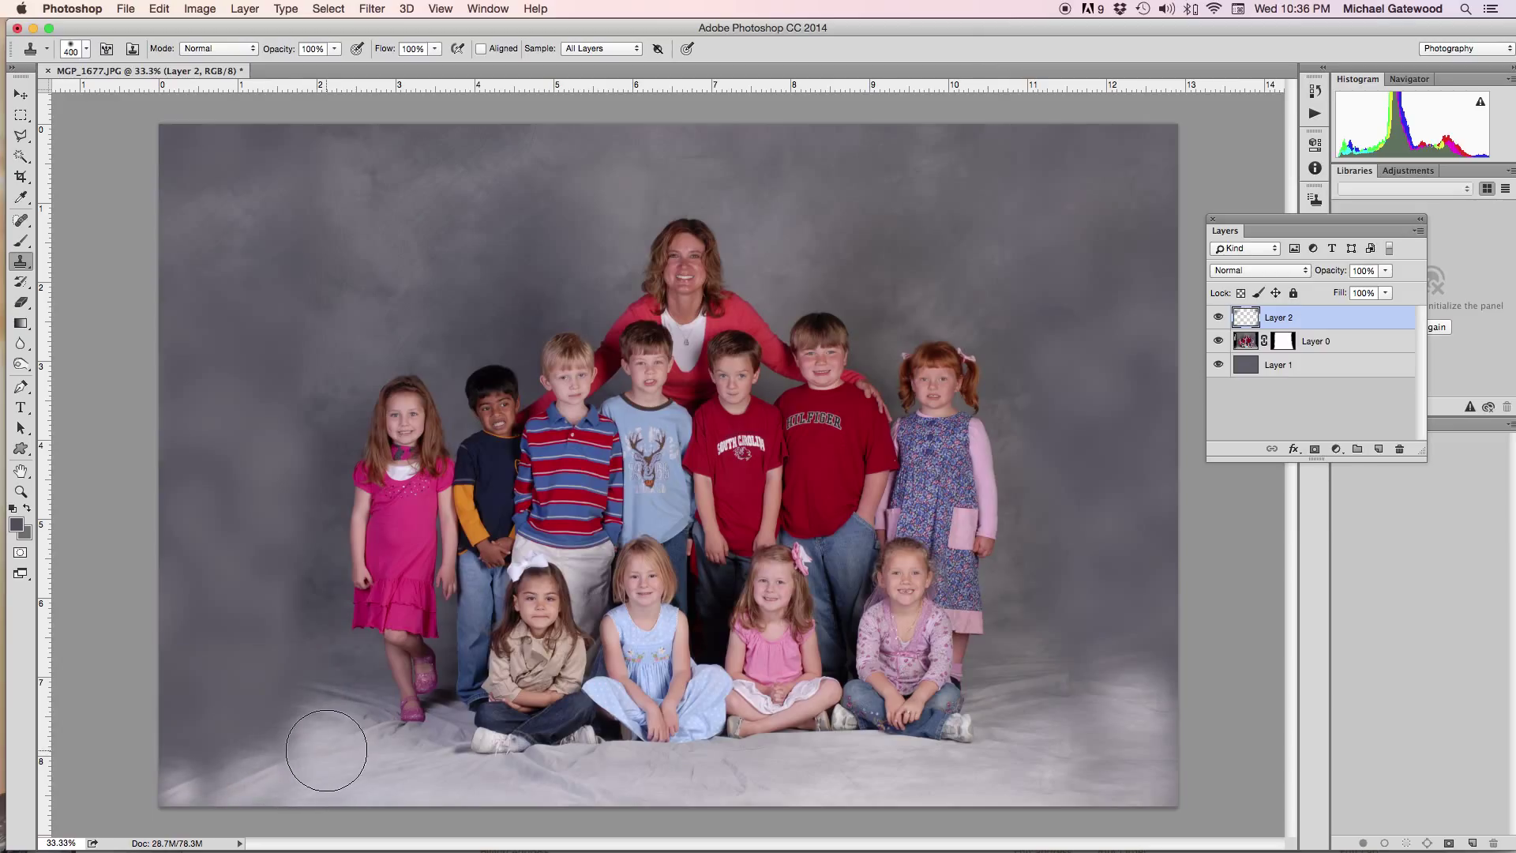
drag(323, 748, 328, 747)
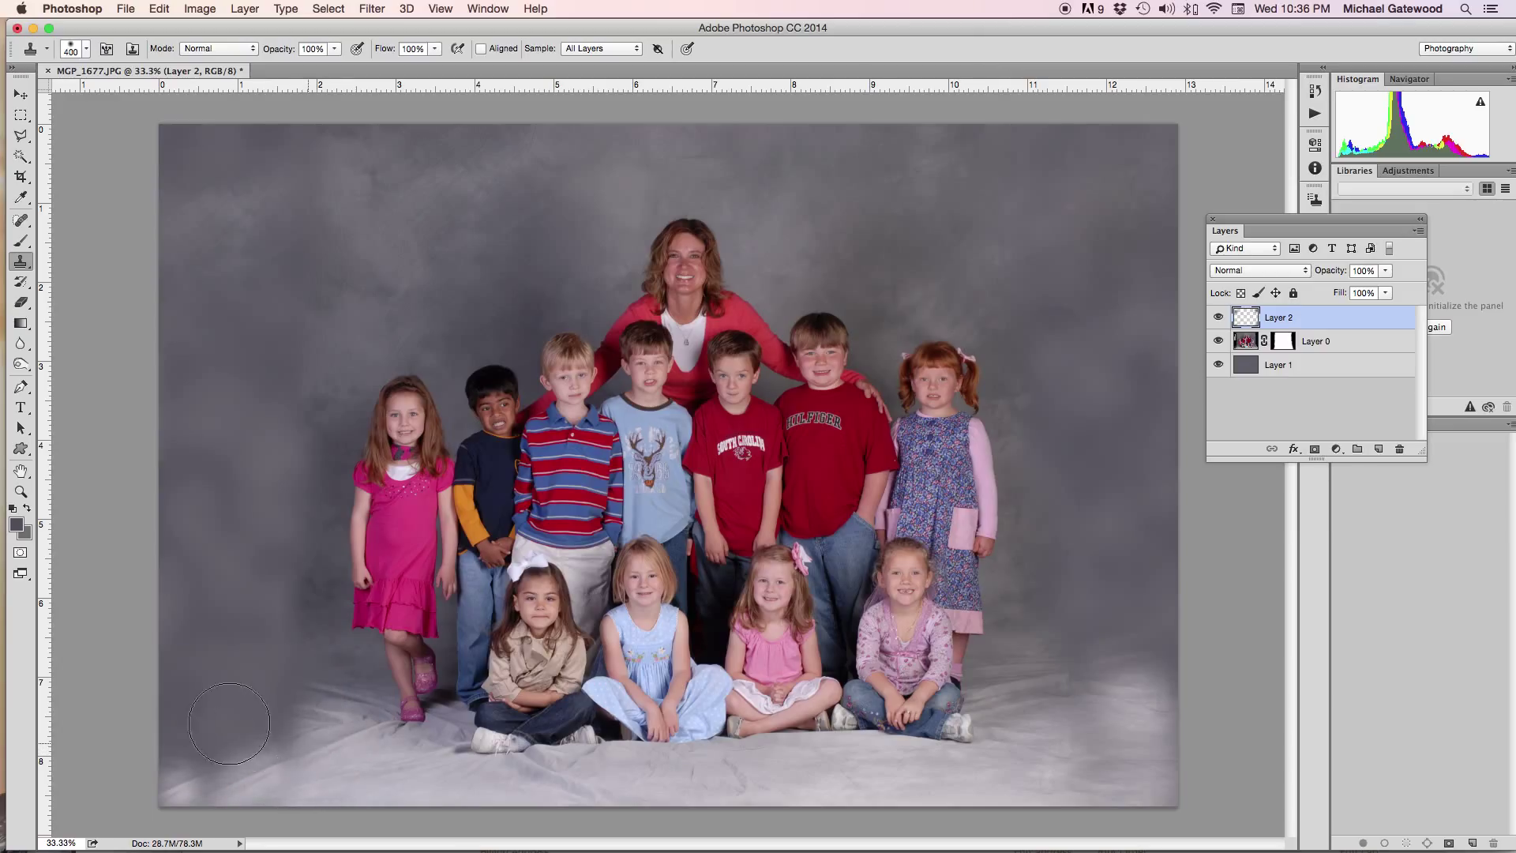
mouse_move(229, 723)
mouse_down()
mouse_move(194, 725)
mouse_move(263, 721)
mouse_up()
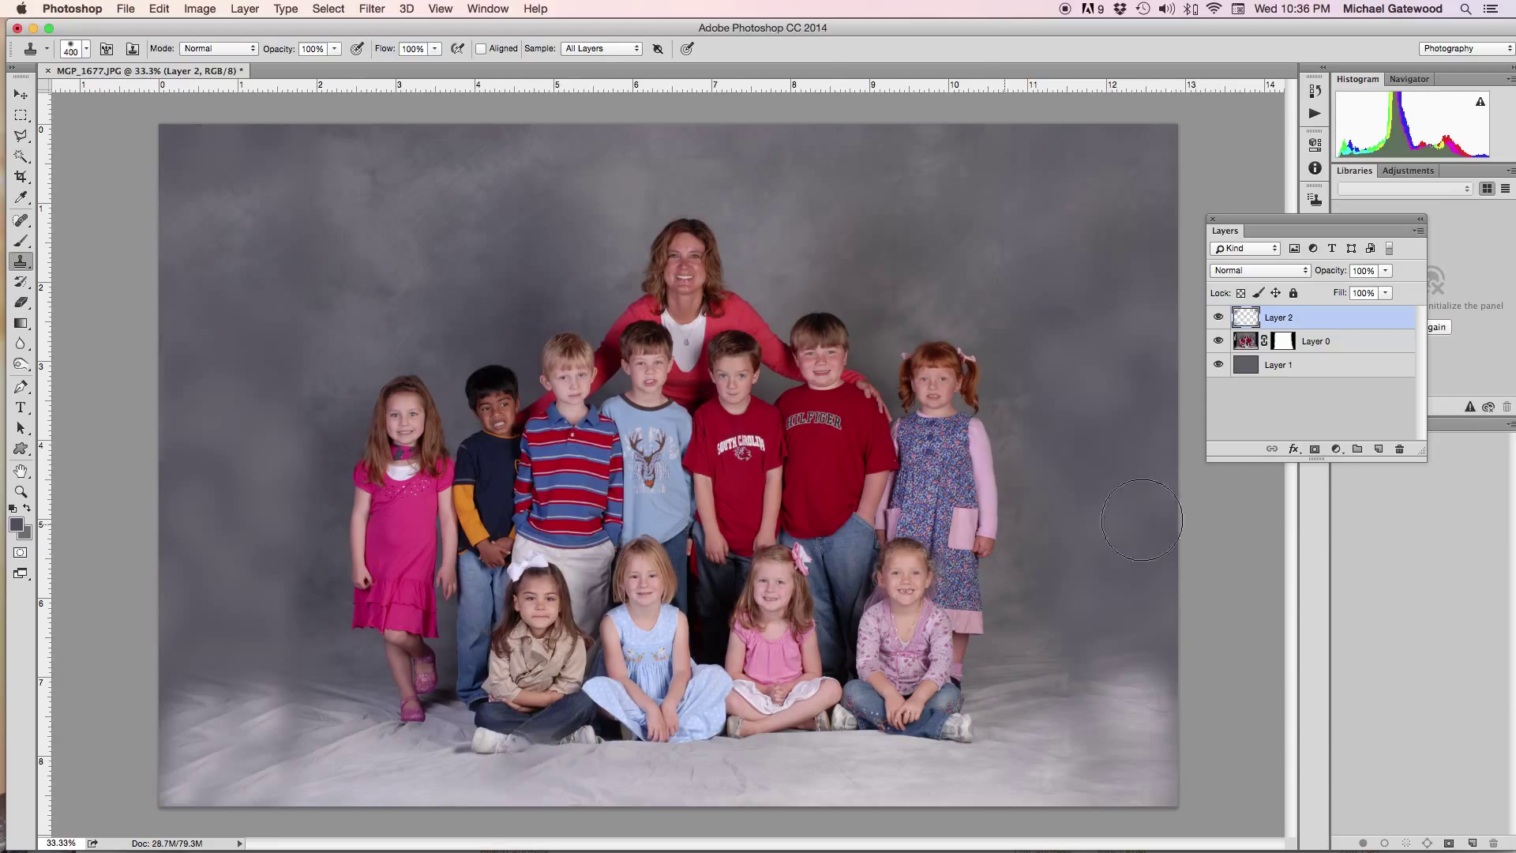
Step: Sample clean backdrop beside the teacher's head and clone it over the backdrop's side areas with a 700 px brush
drag(1153, 519, 1188, 521)
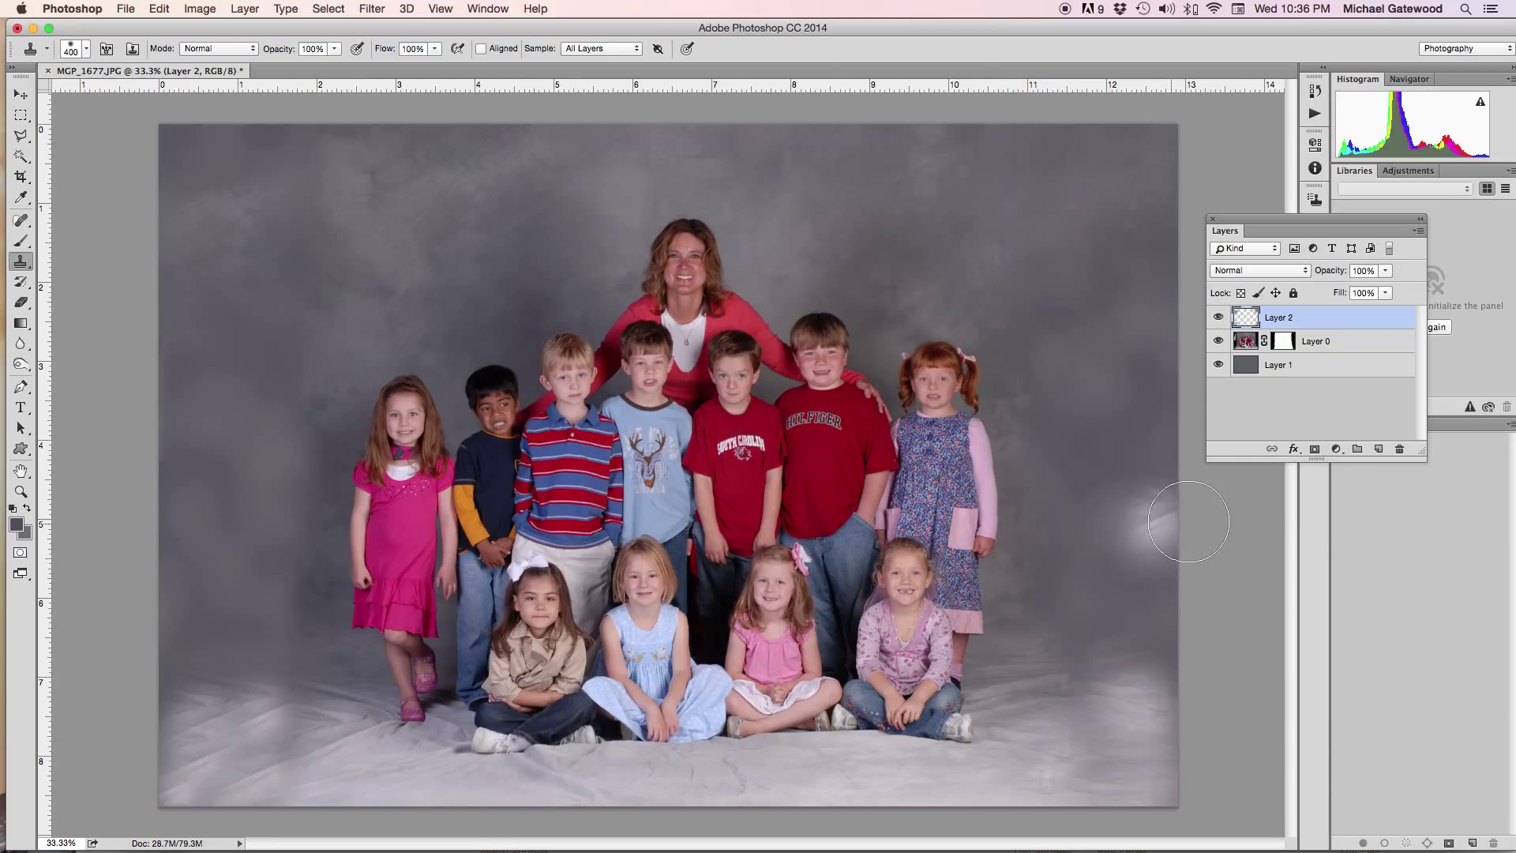
alt+click(842, 204)
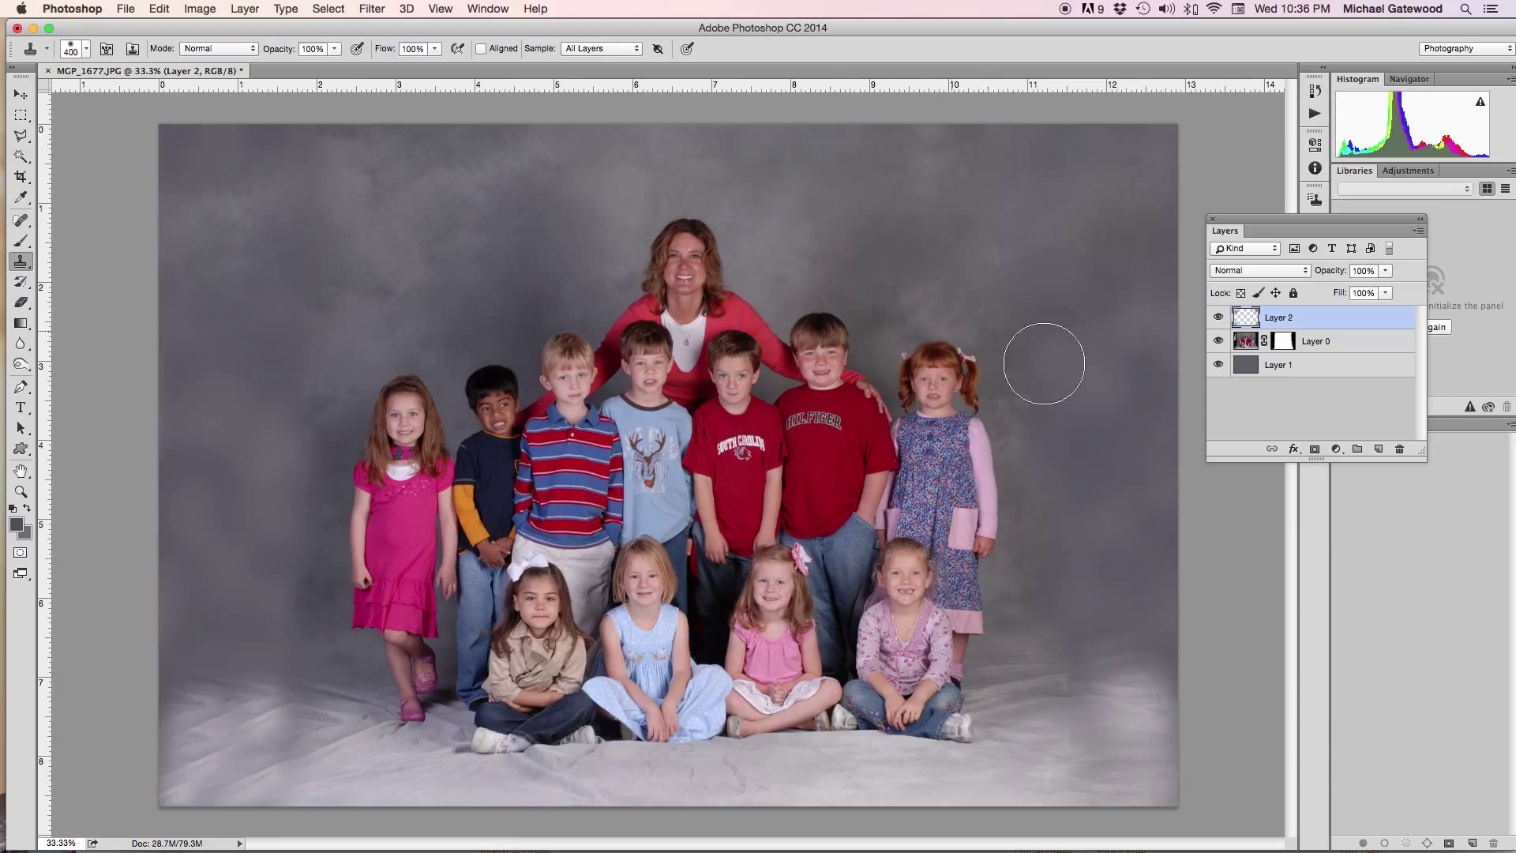
key(bracketright)
key(bracketright)
key(bracketright)
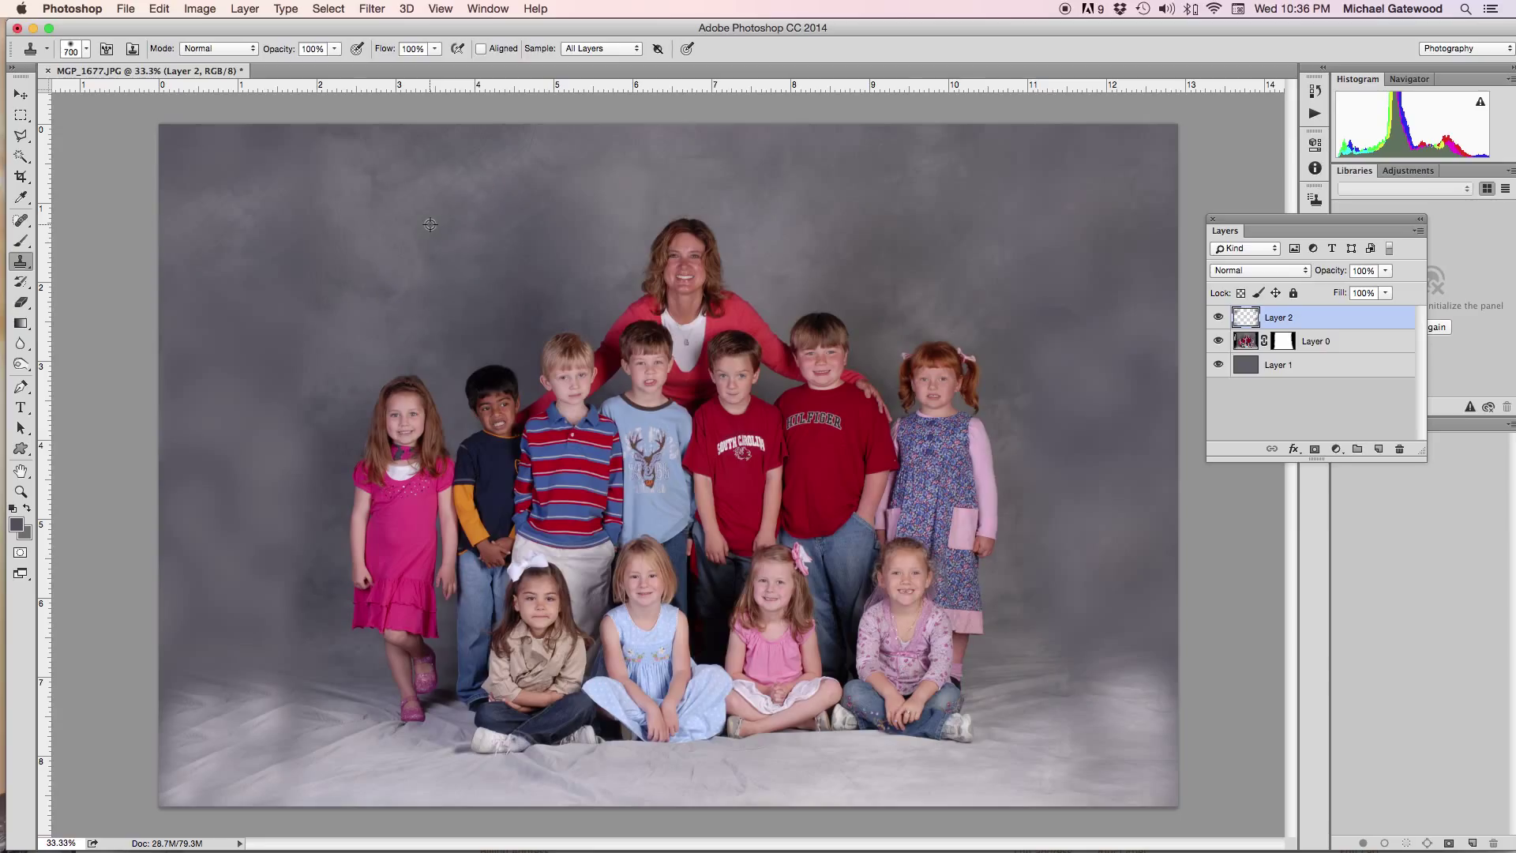
drag(213, 507, 220, 494)
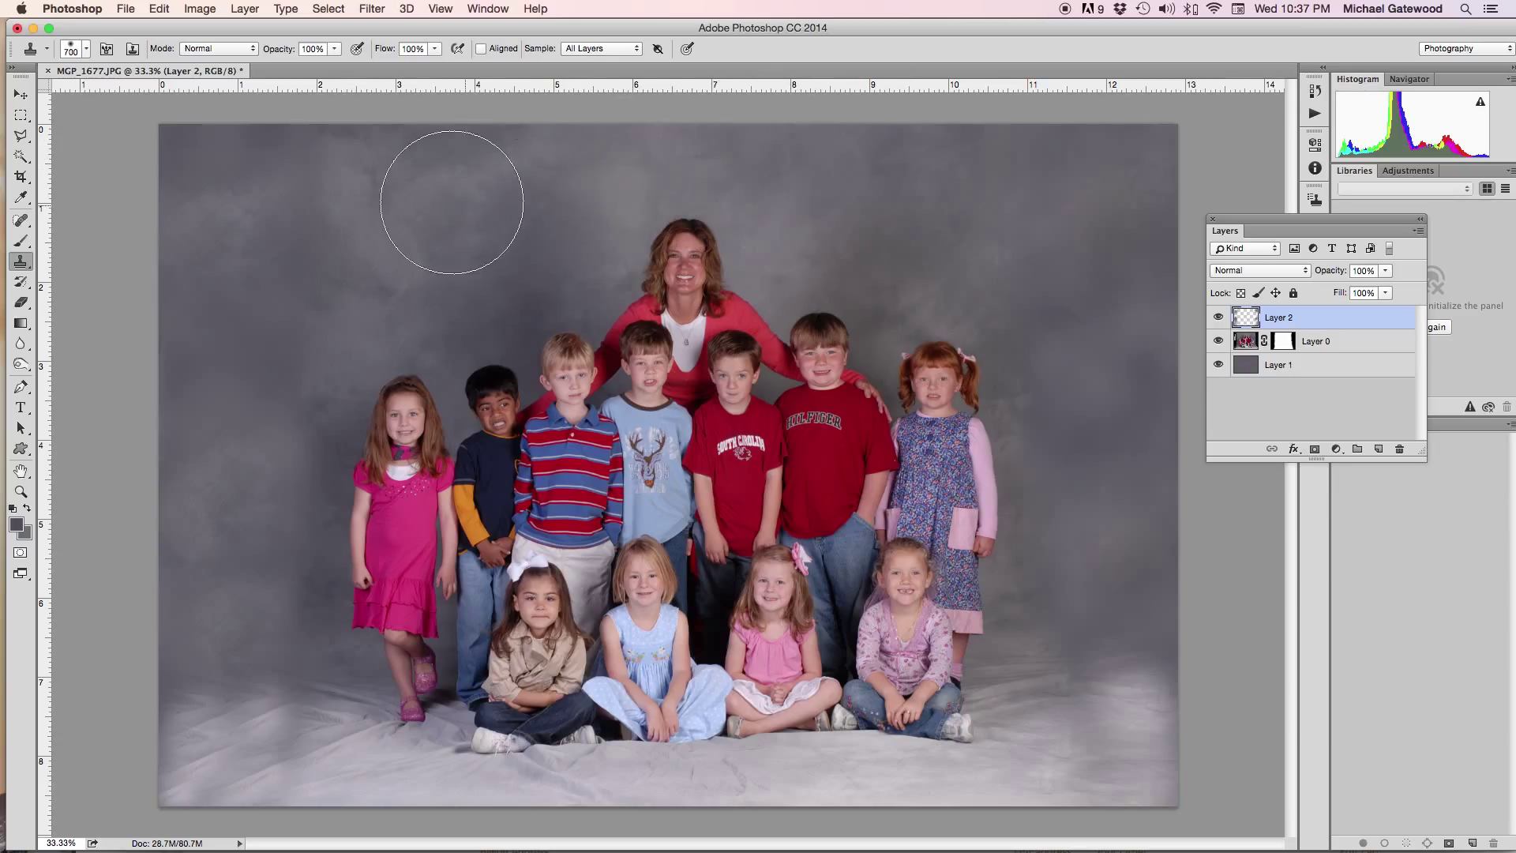
drag(451, 202, 416, 186)
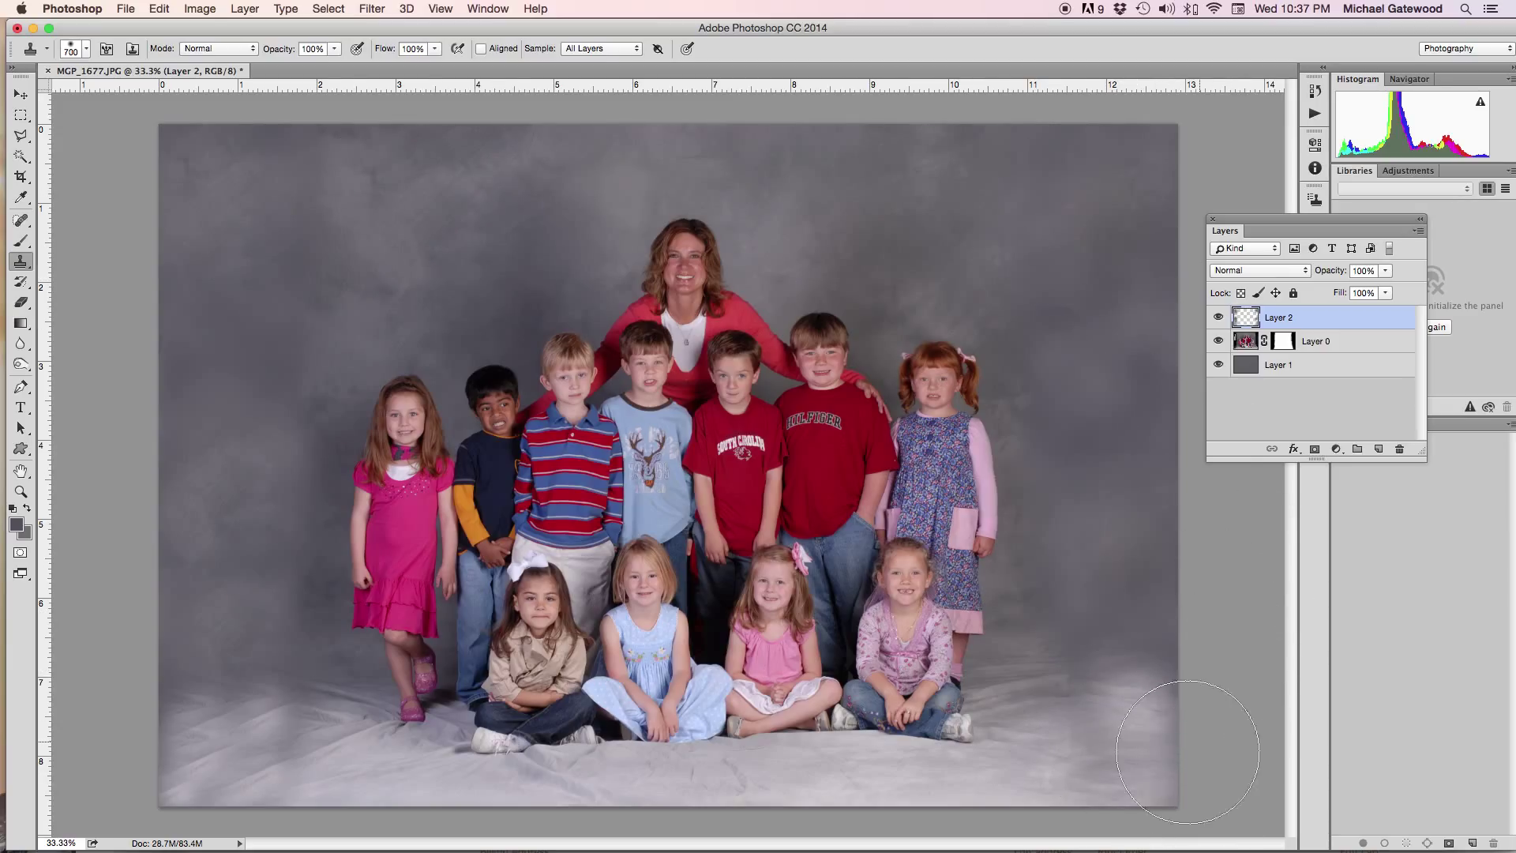
Step: Clone sampled floor cloth over the floor's transition to the backdrop at the lower right, reducing the brush to 400 px
alt+click(1036, 734)
key(bracketleft)
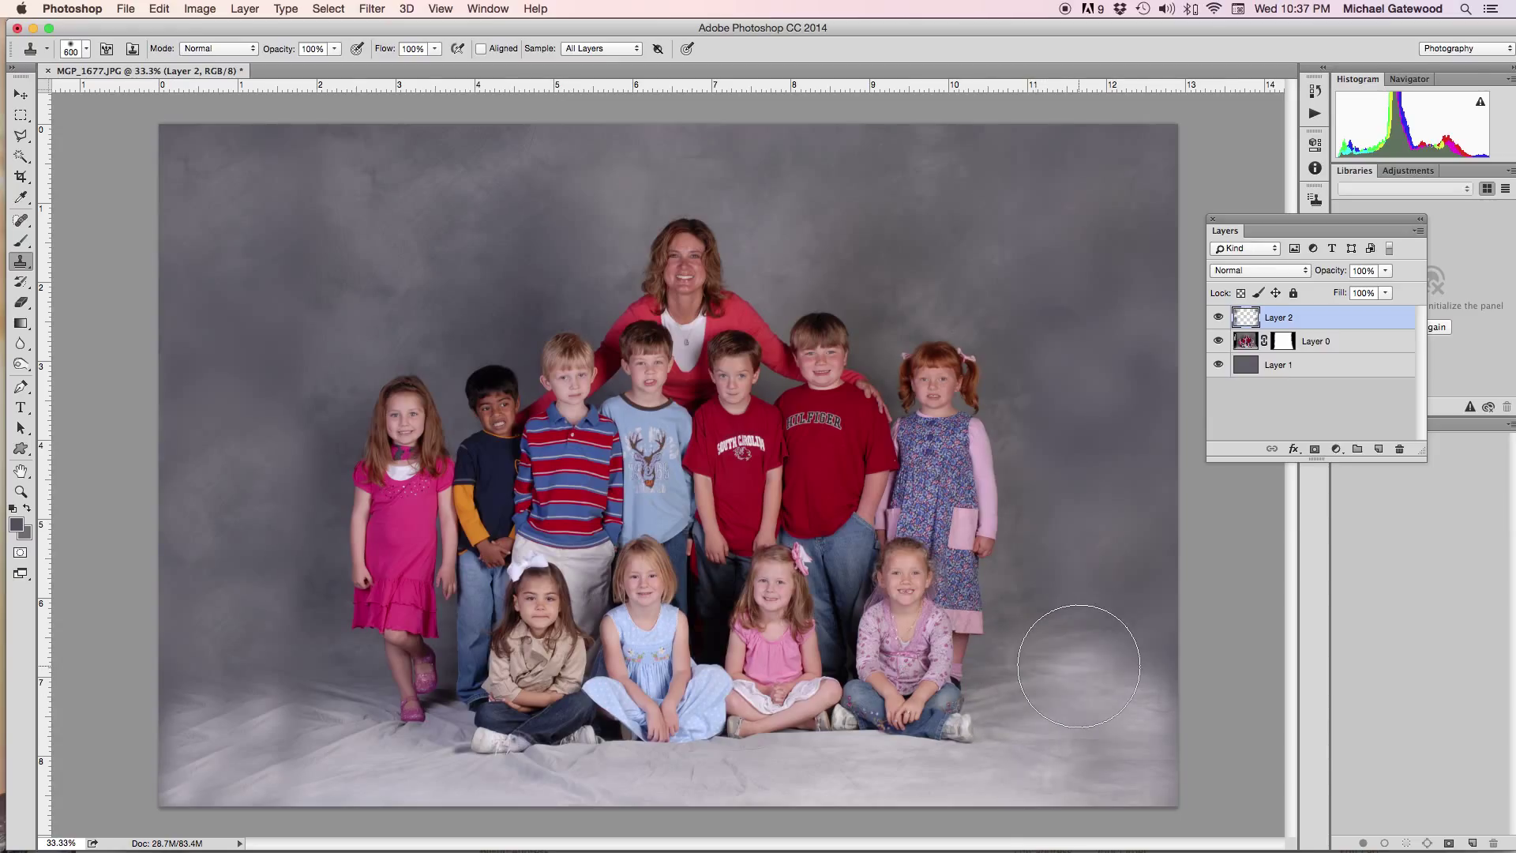
key(bracketleft)
key(bracketleft)
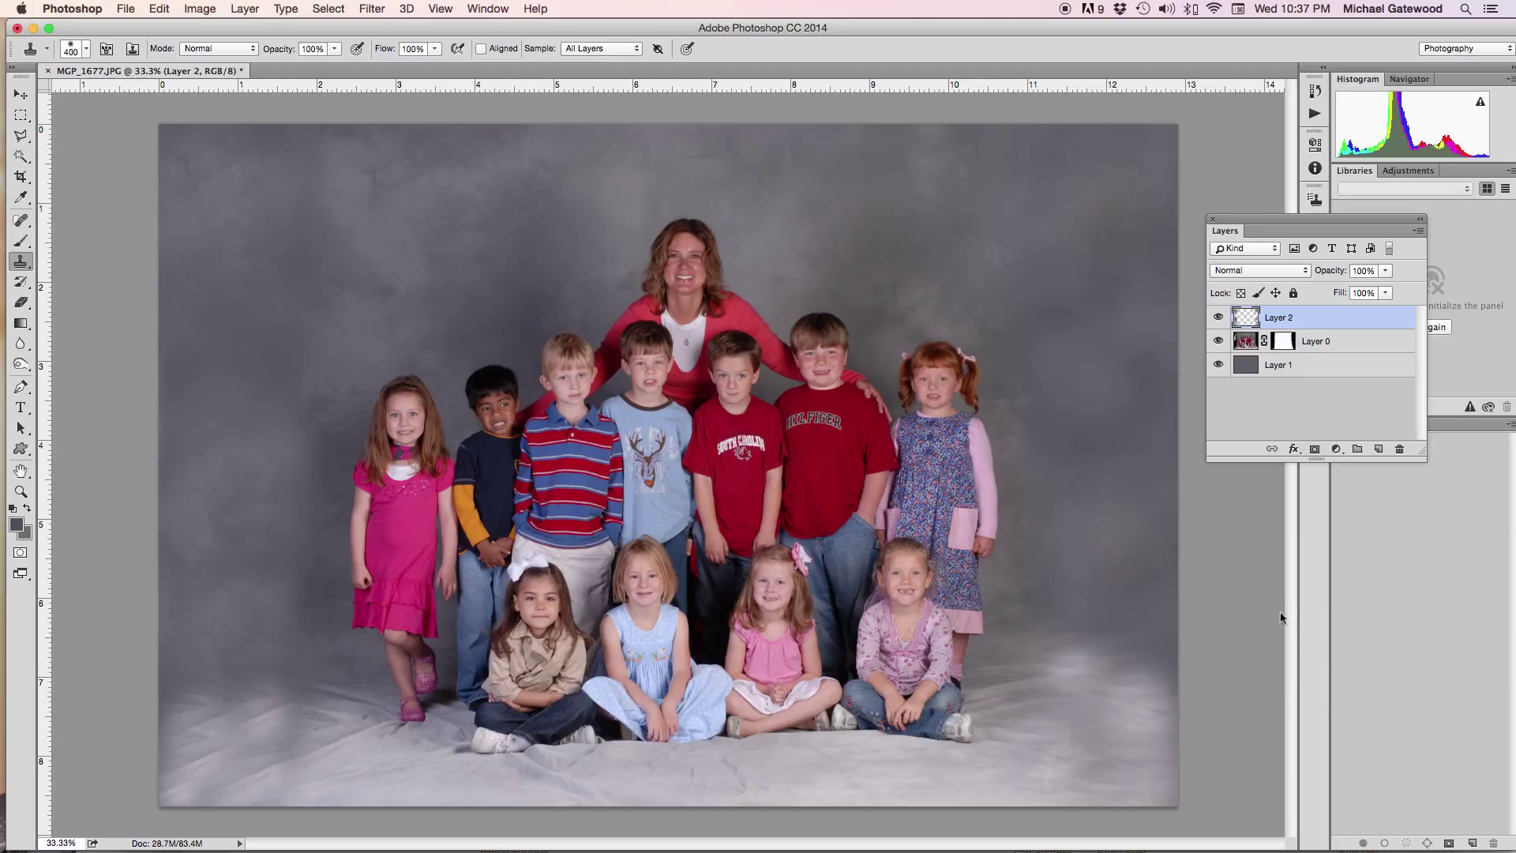
Step: Merge all visible layers into a single layer
click(245, 9)
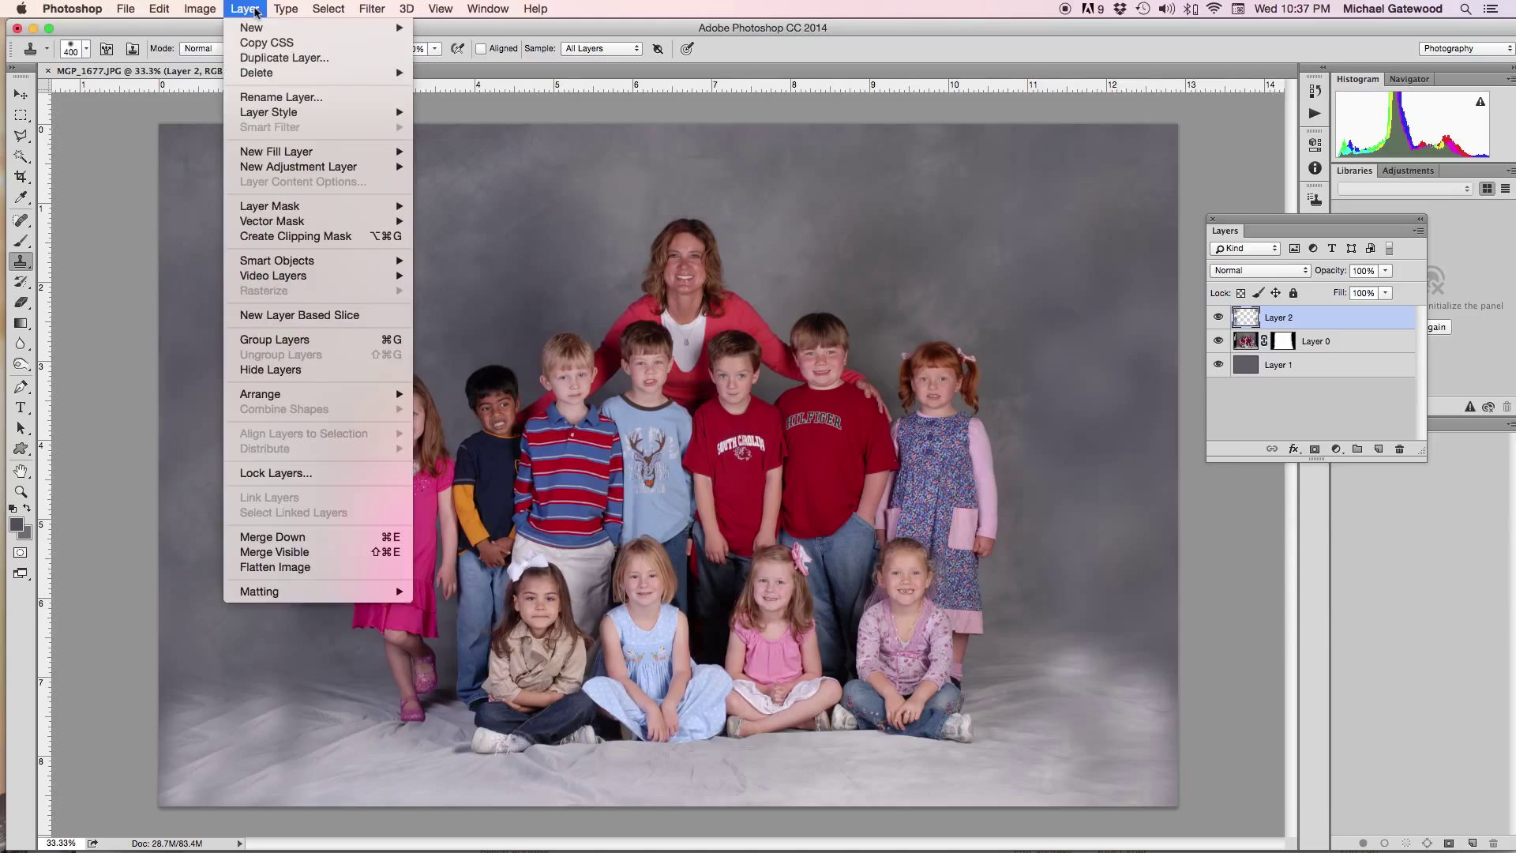
click(297, 551)
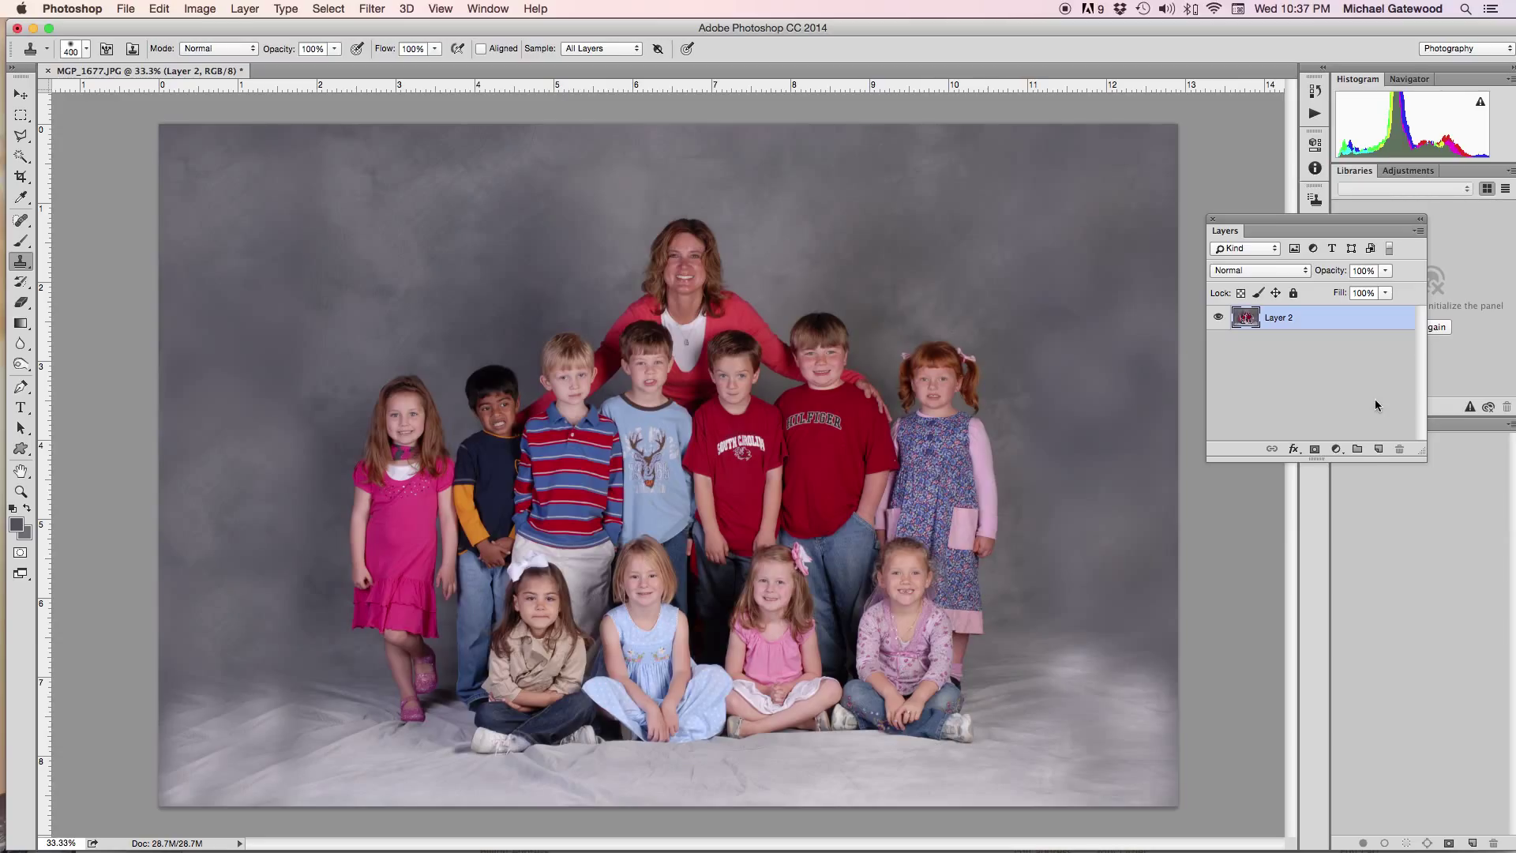
Step: Add a Levels adjustment layer and darken the photo with a black input of 39 and a midtone of 0.68
click(1335, 449)
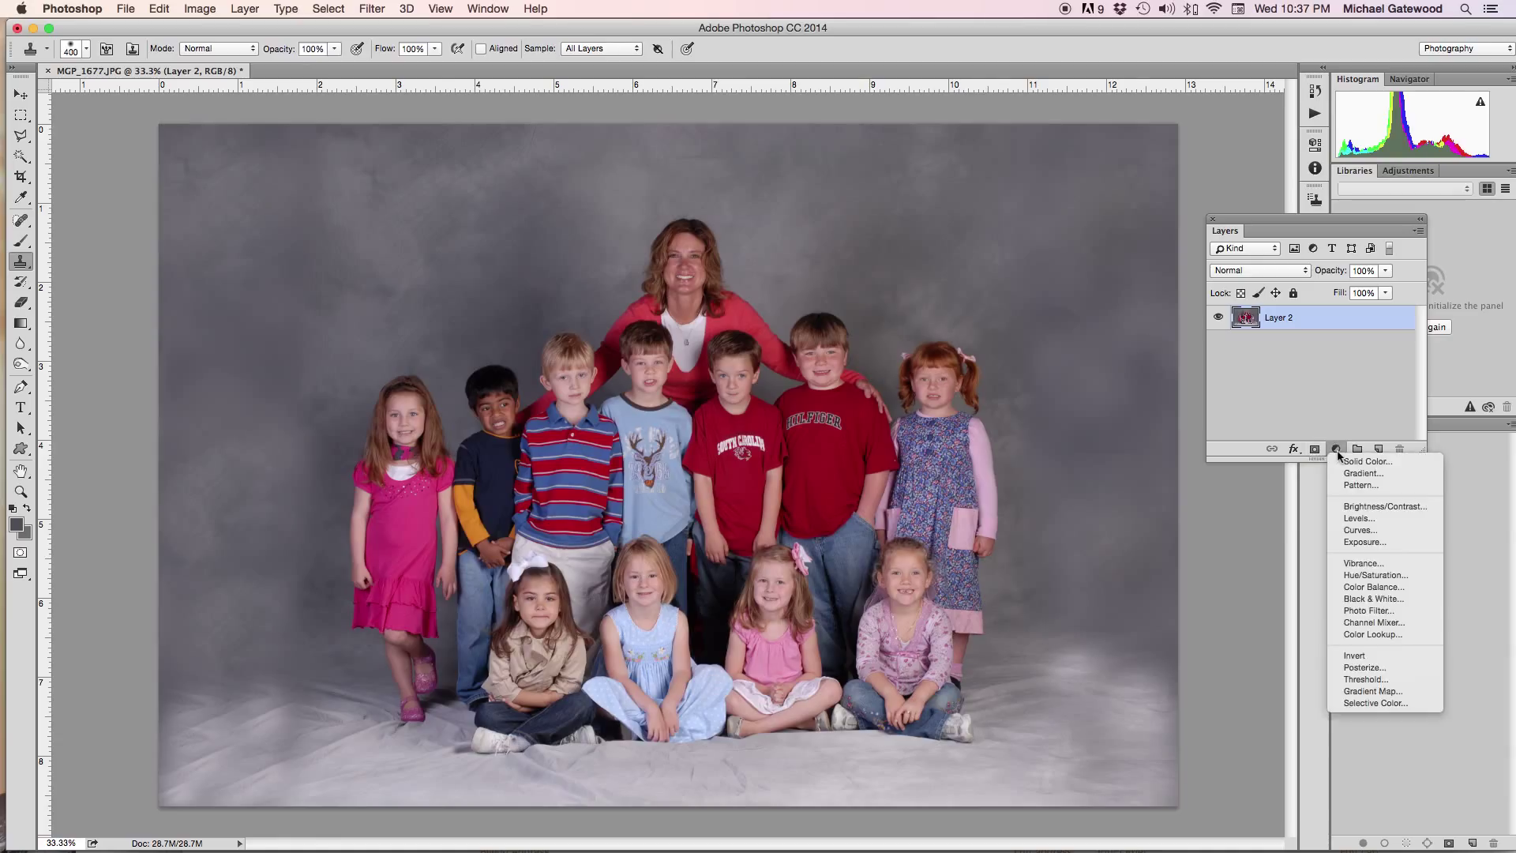
click(1366, 519)
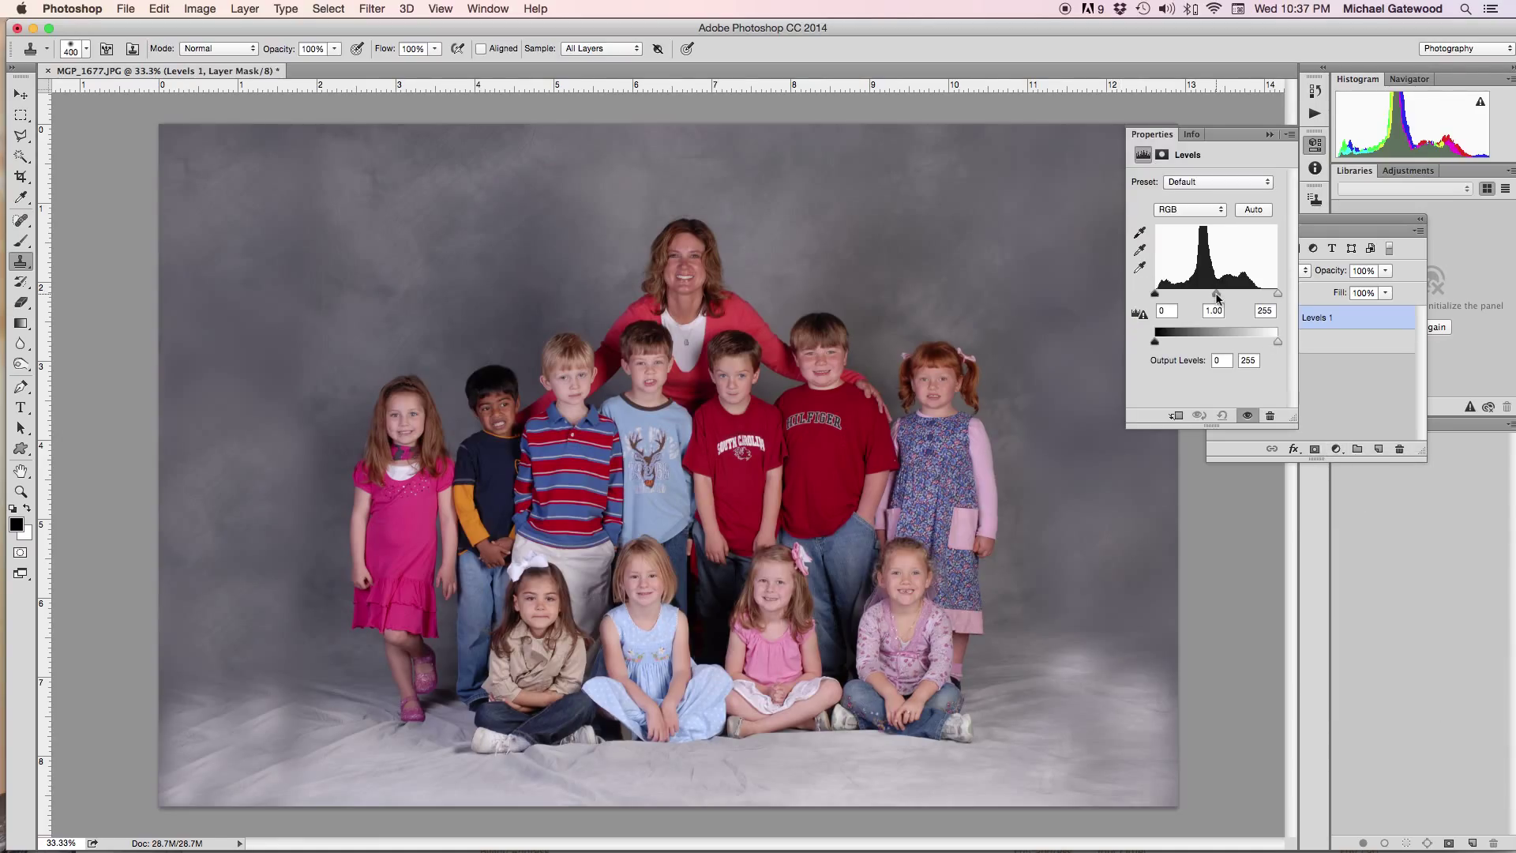
drag(1202, 297, 1230, 301)
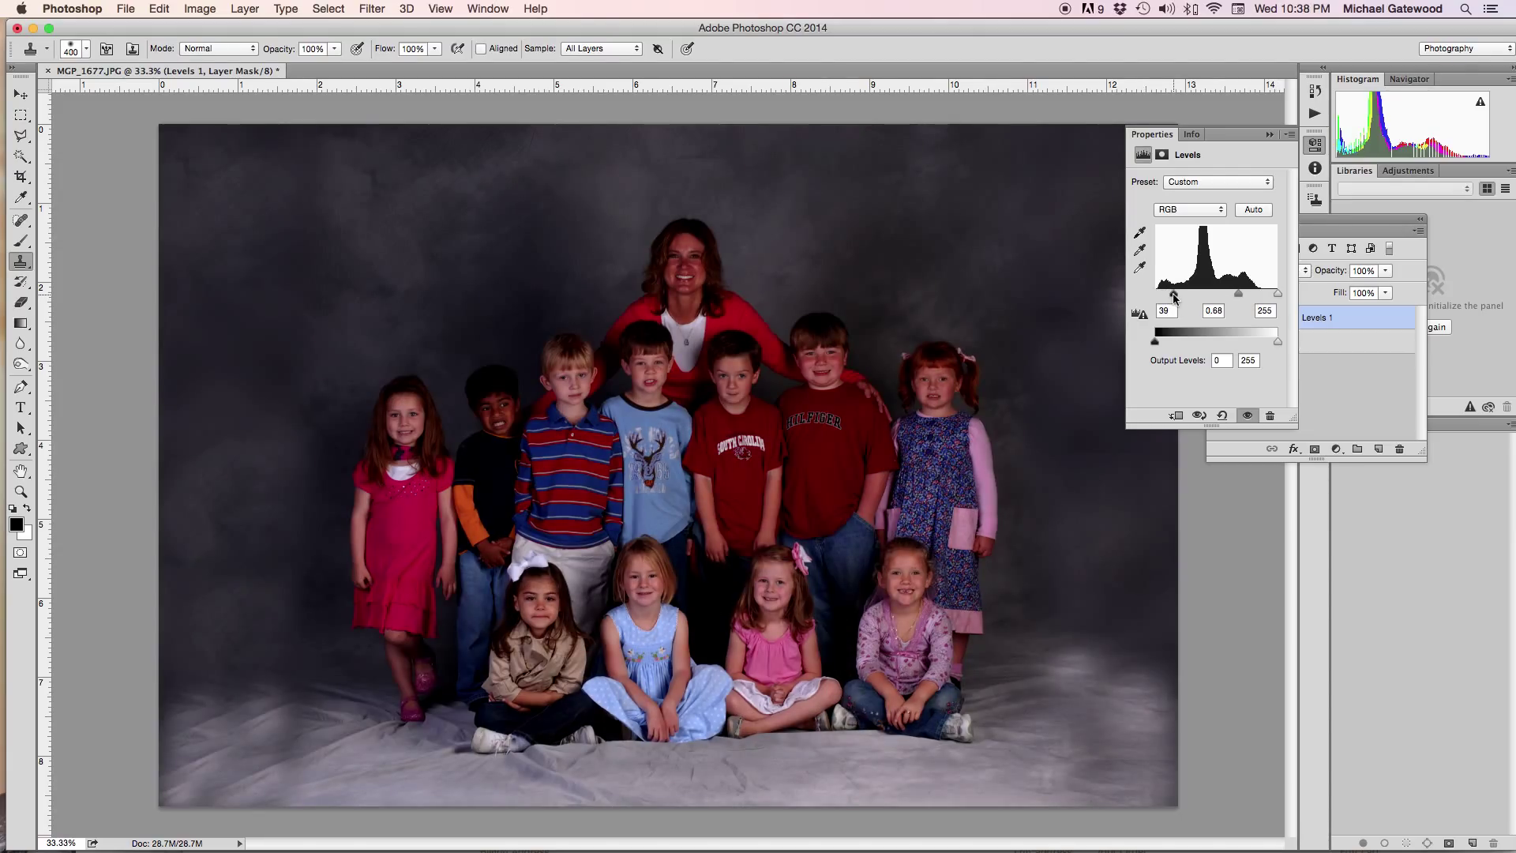
Step: Select the Levels layer's mask and invert it to black to hide the darkening
click(1332, 217)
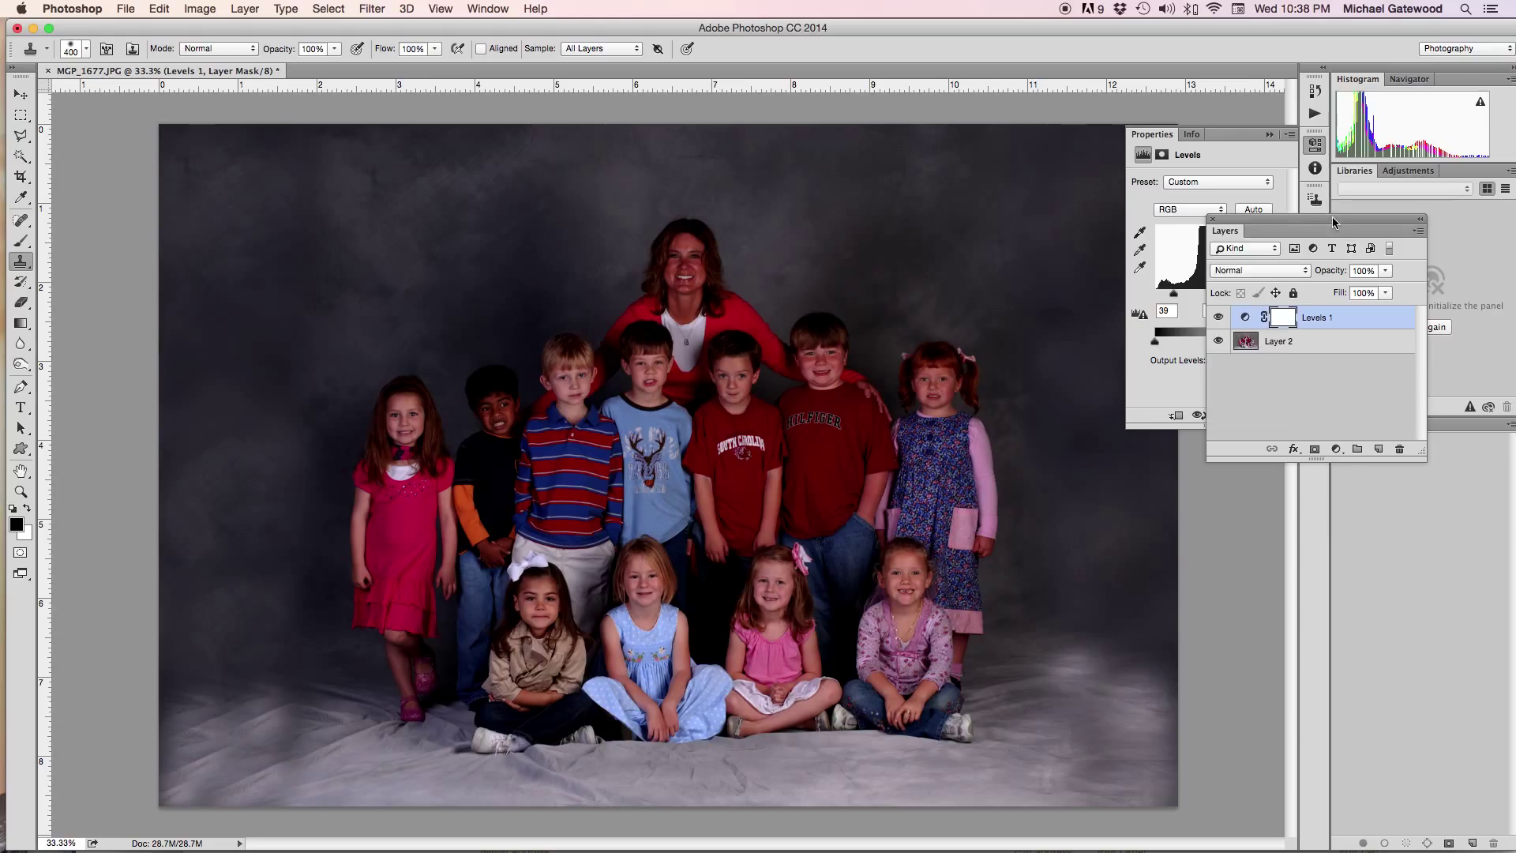
click(1285, 318)
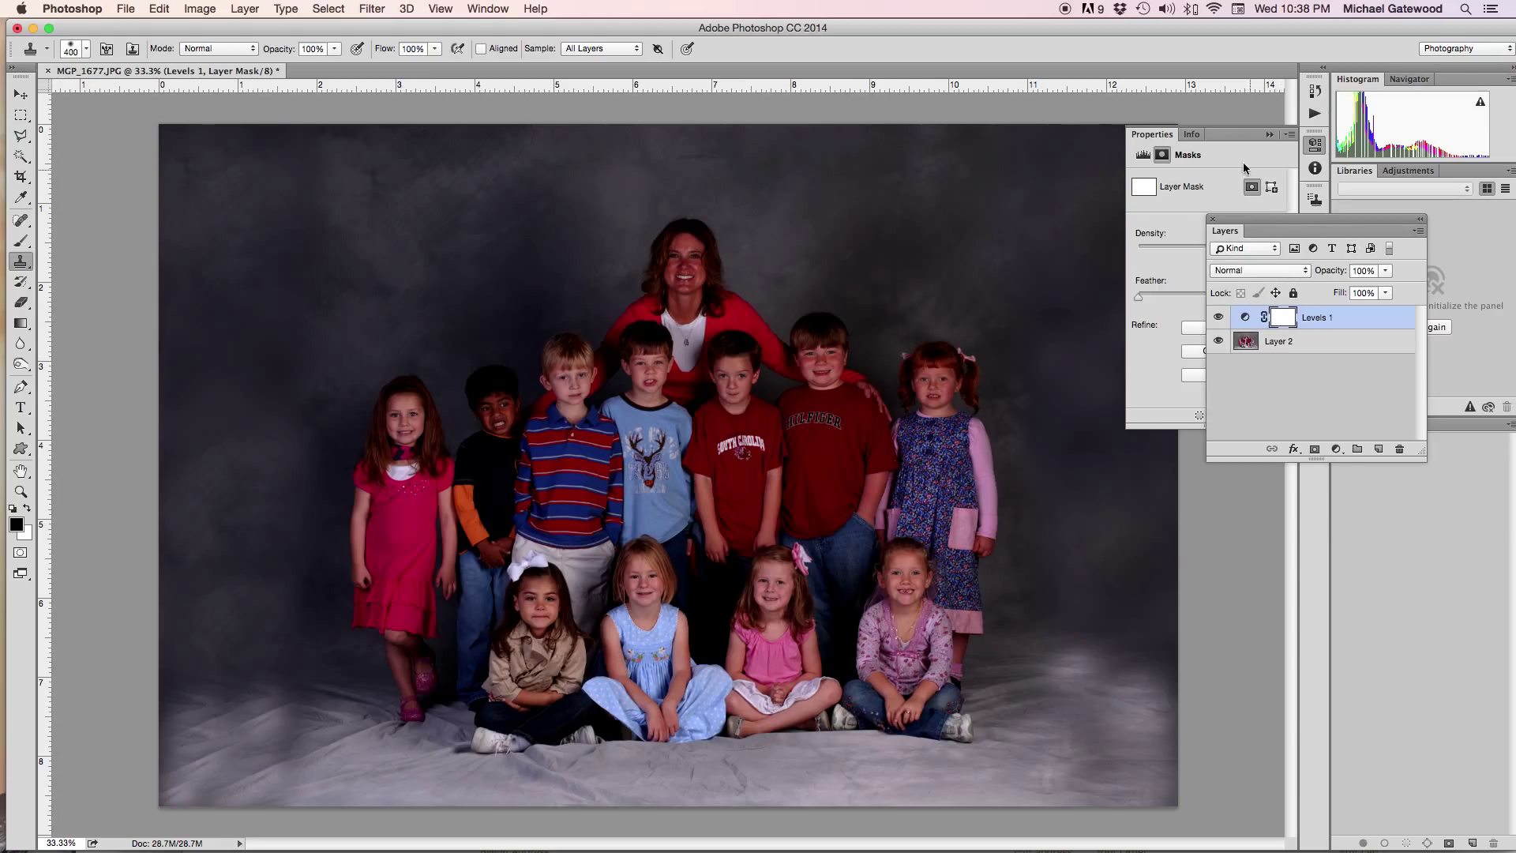
drag(1244, 220, 1239, 481)
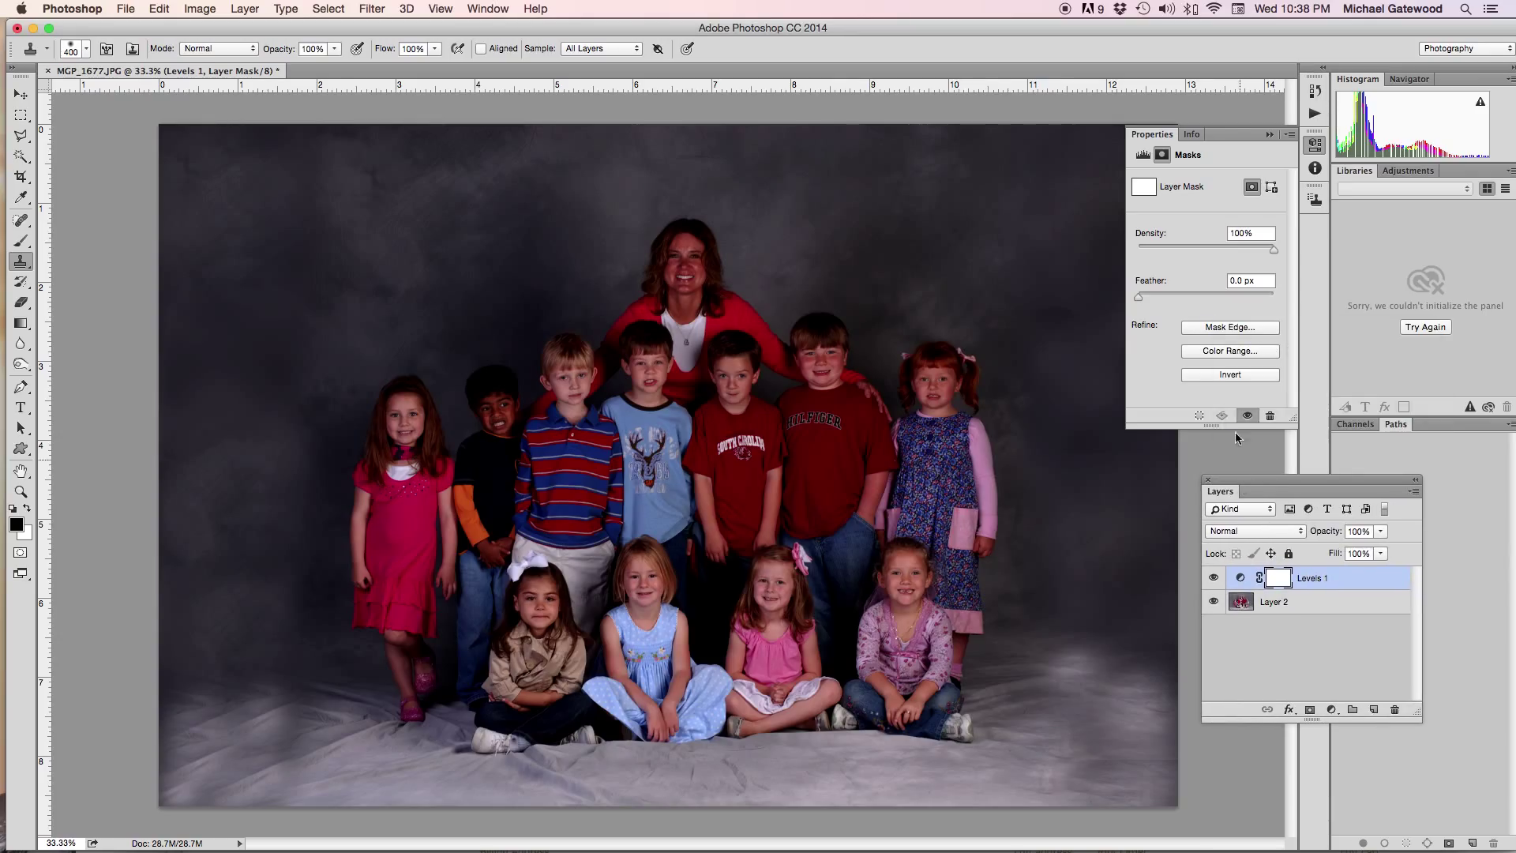
click(1228, 375)
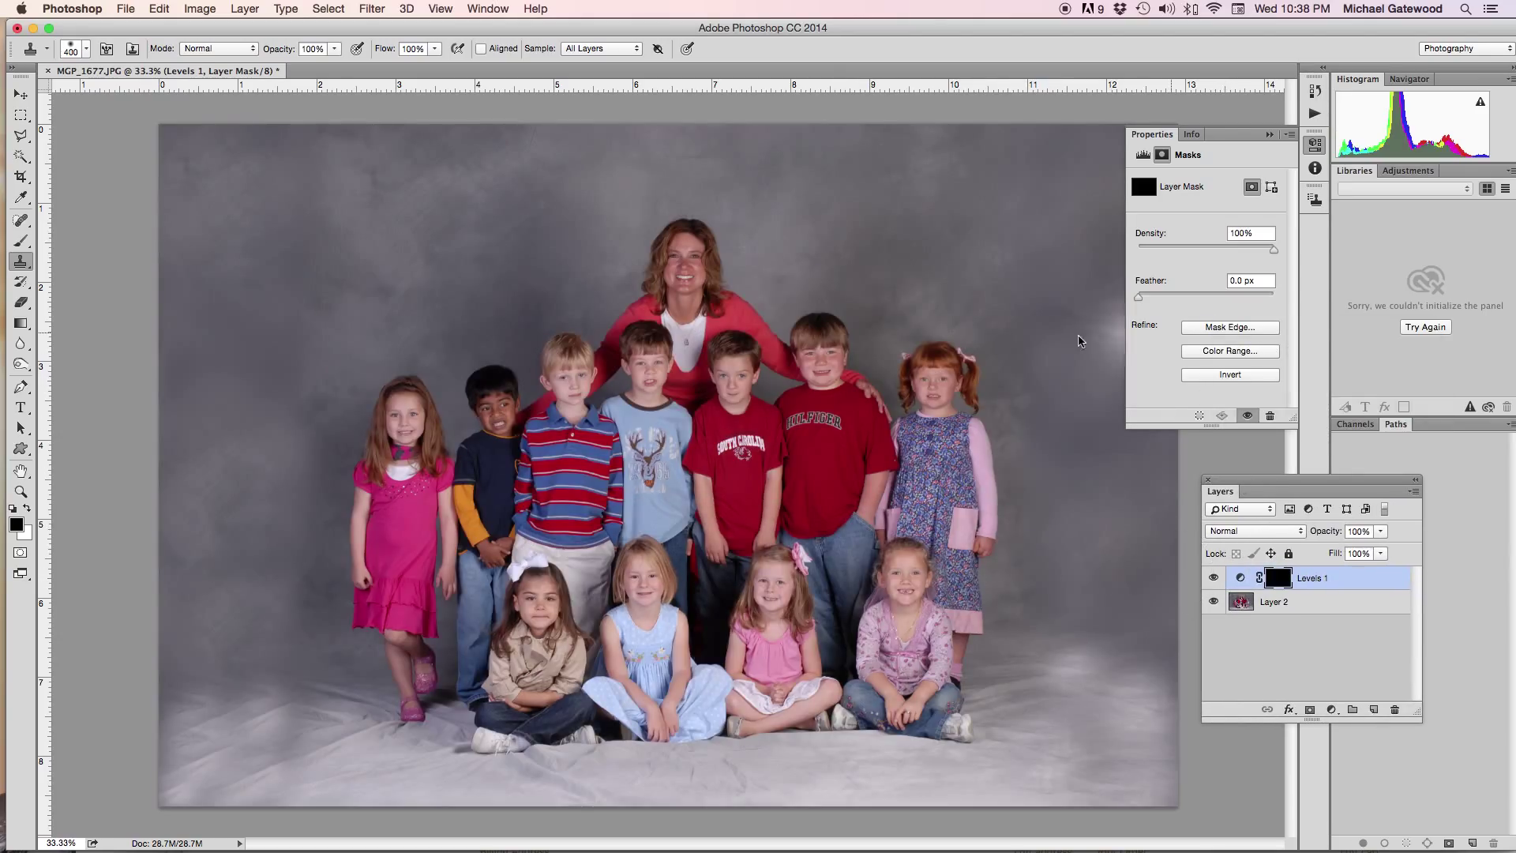
Step: Paint white on the Levels mask with a 1200 px brush to darken the photo's left edge
click(23, 243)
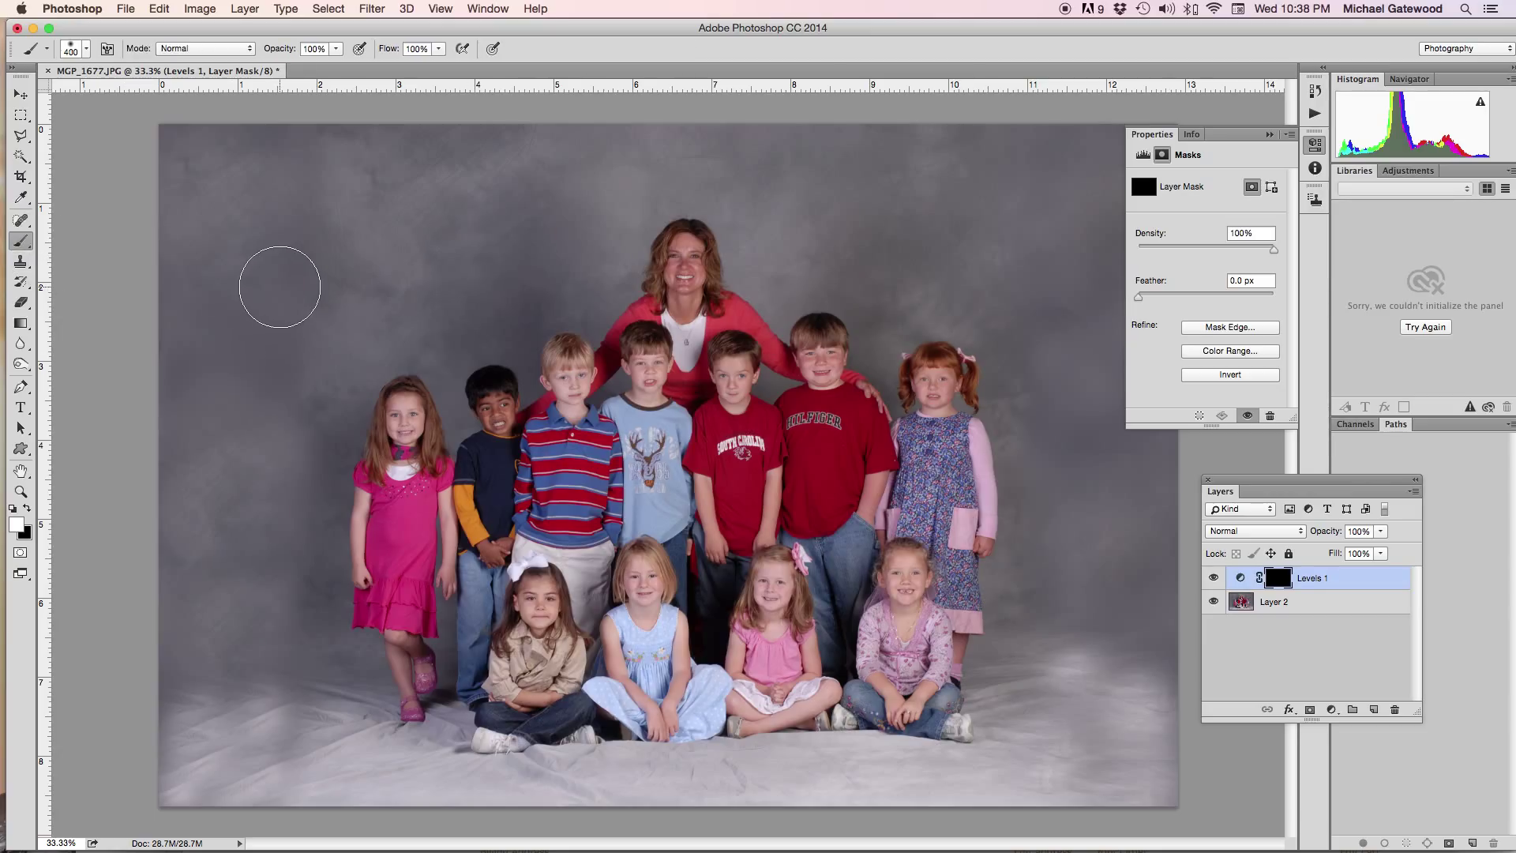
key(bracketright)
key(bracketright)
key(bracketright)
key(bracketright)
key(bracketright)
key(bracketright)
key(bracketright)
key(bracketright)
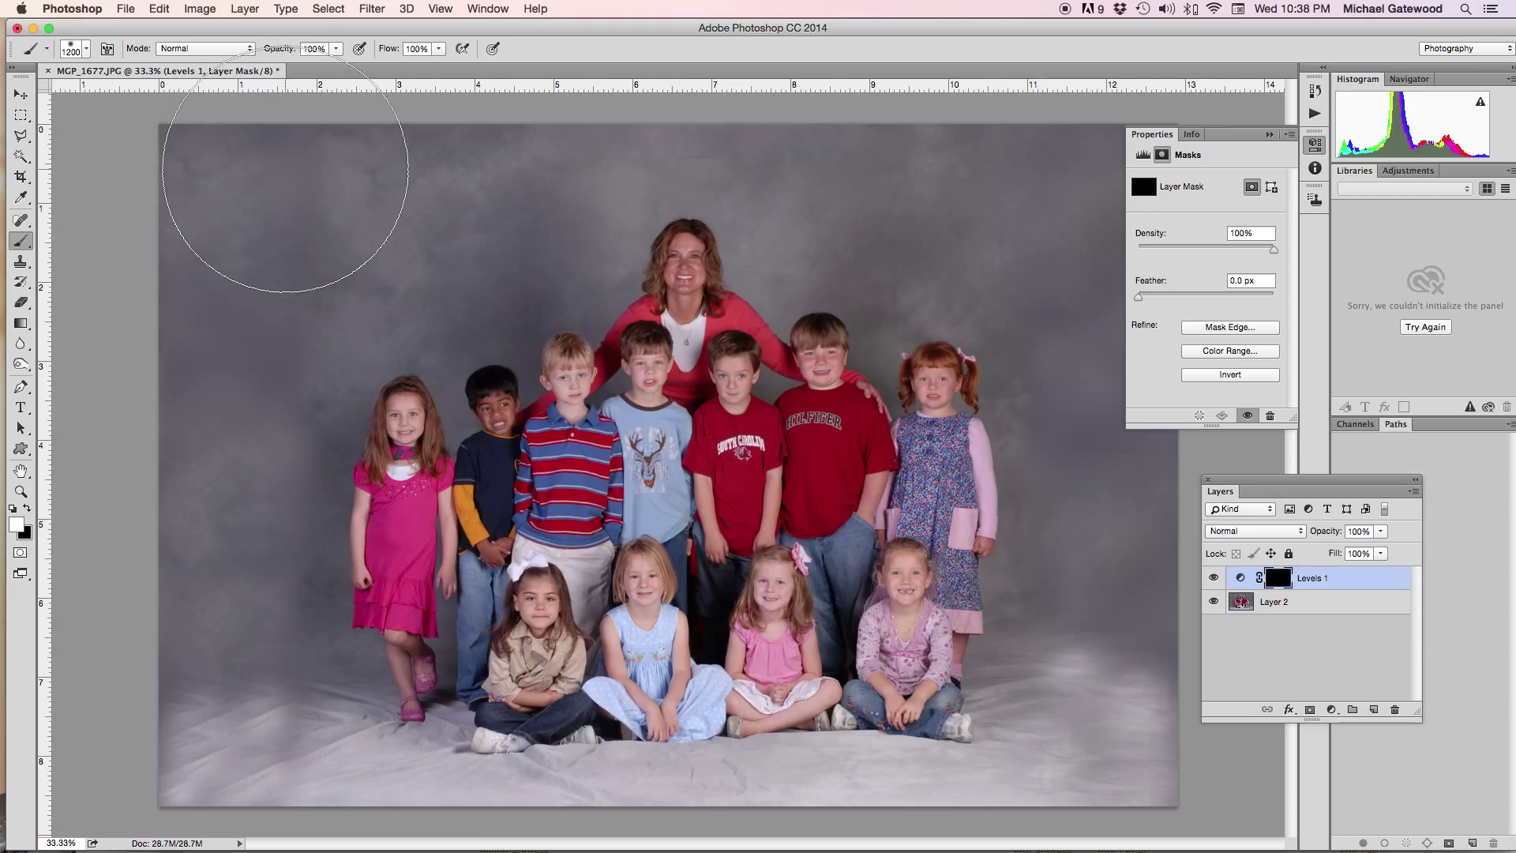
mouse_move(285, 170)
mouse_down()
mouse_move(189, 203)
mouse_move(158, 440)
mouse_move(178, 679)
mouse_move(237, 758)
mouse_move(340, 793)
mouse_move(237, 643)
mouse_move(254, 695)
mouse_move(343, 754)
mouse_up()
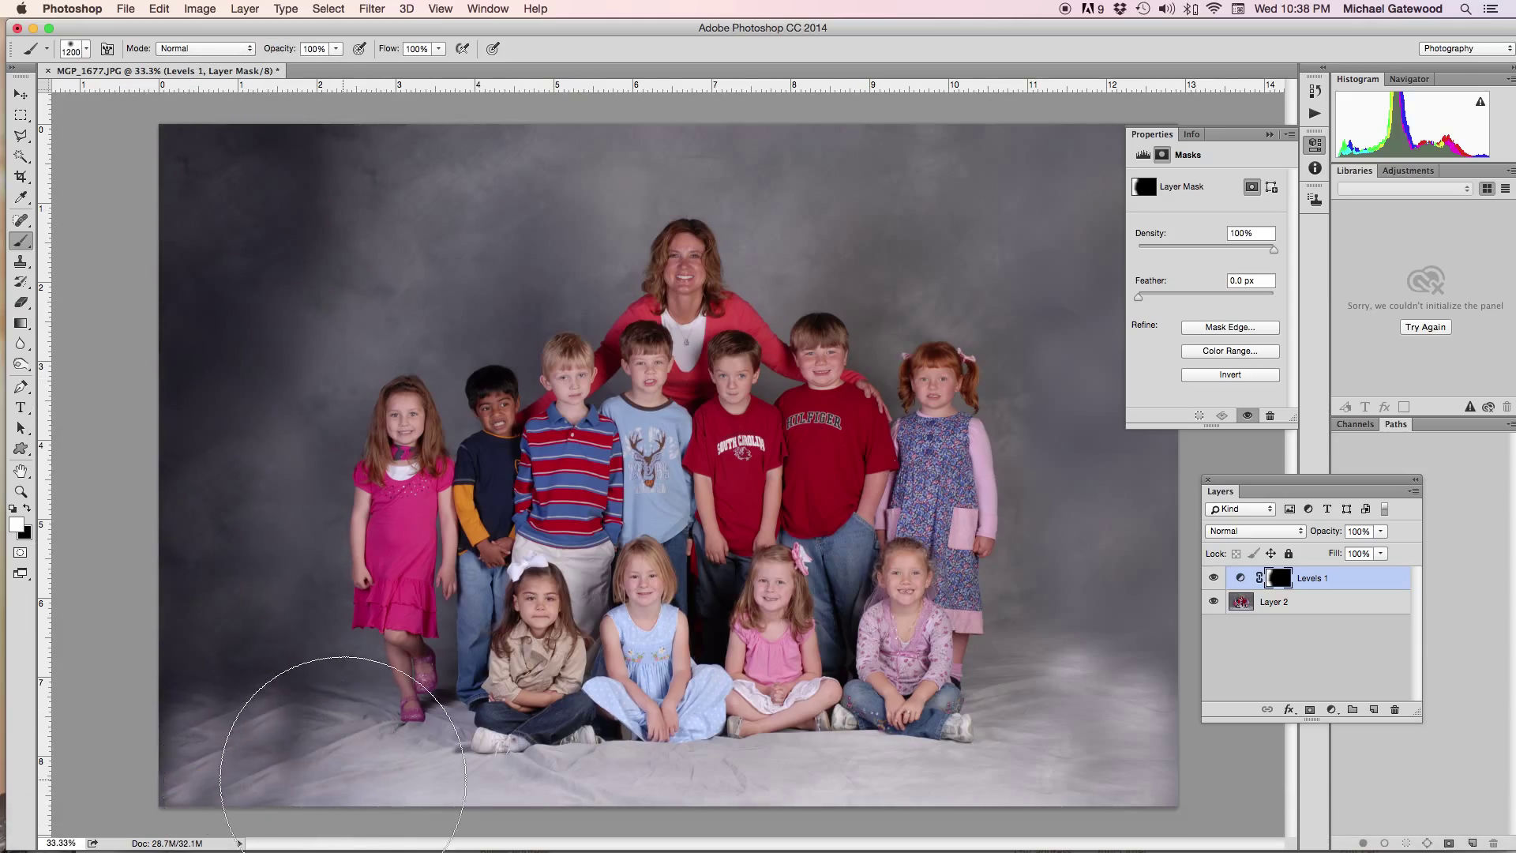
Step: Paint white on the Levels mask around the top, right and bottom edges to complete the vignette
mouse_move(1156, 778)
mouse_down()
mouse_move(1123, 402)
mouse_move(1049, 135)
mouse_move(710, 51)
mouse_move(321, 118)
mouse_move(55, 829)
mouse_up()
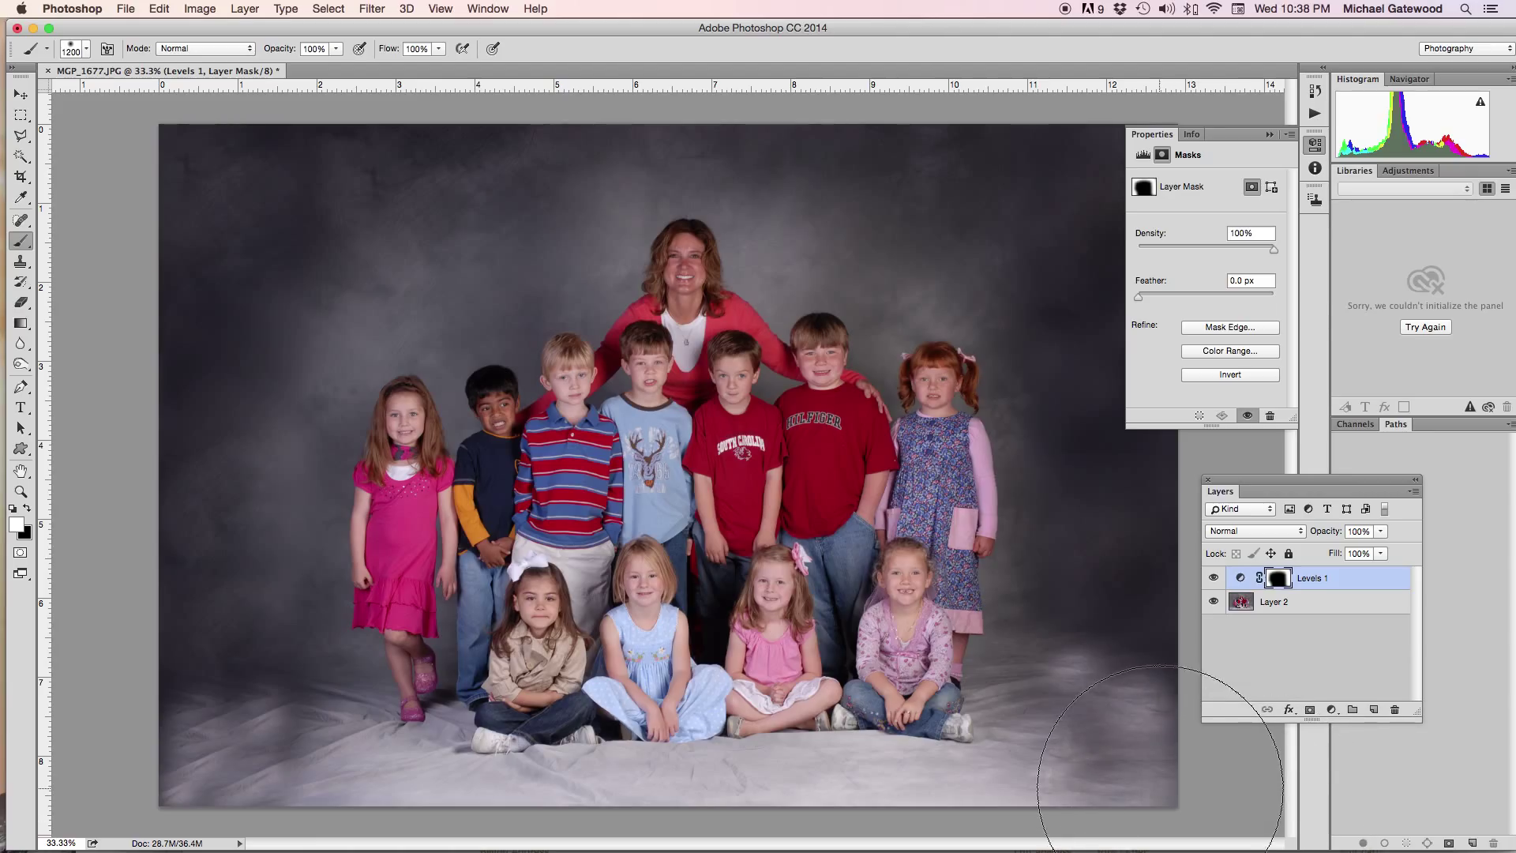
drag(1159, 788, 1293, 813)
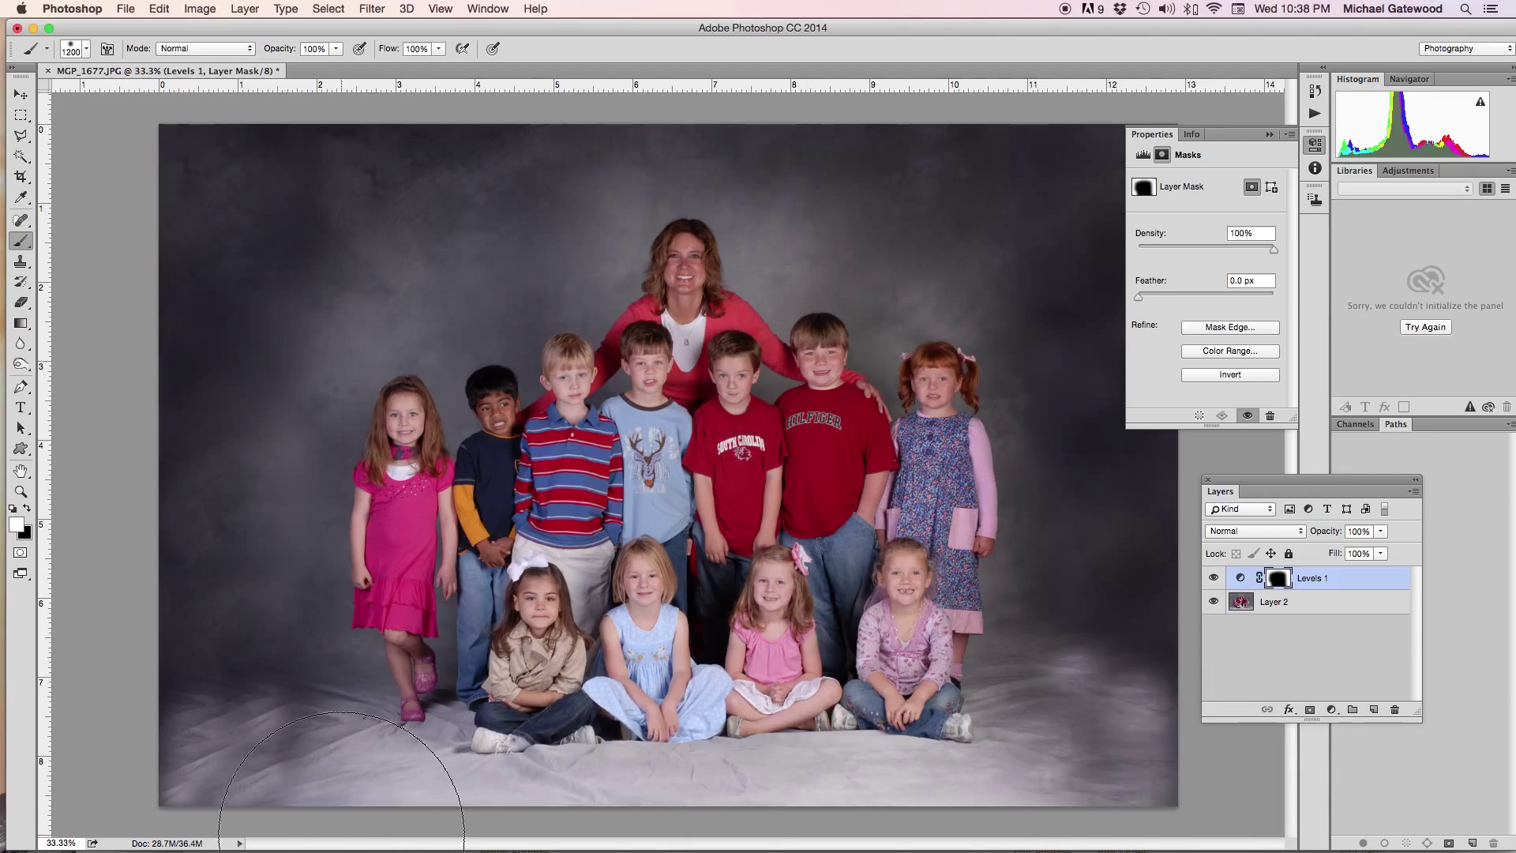
drag(442, 849, 1217, 794)
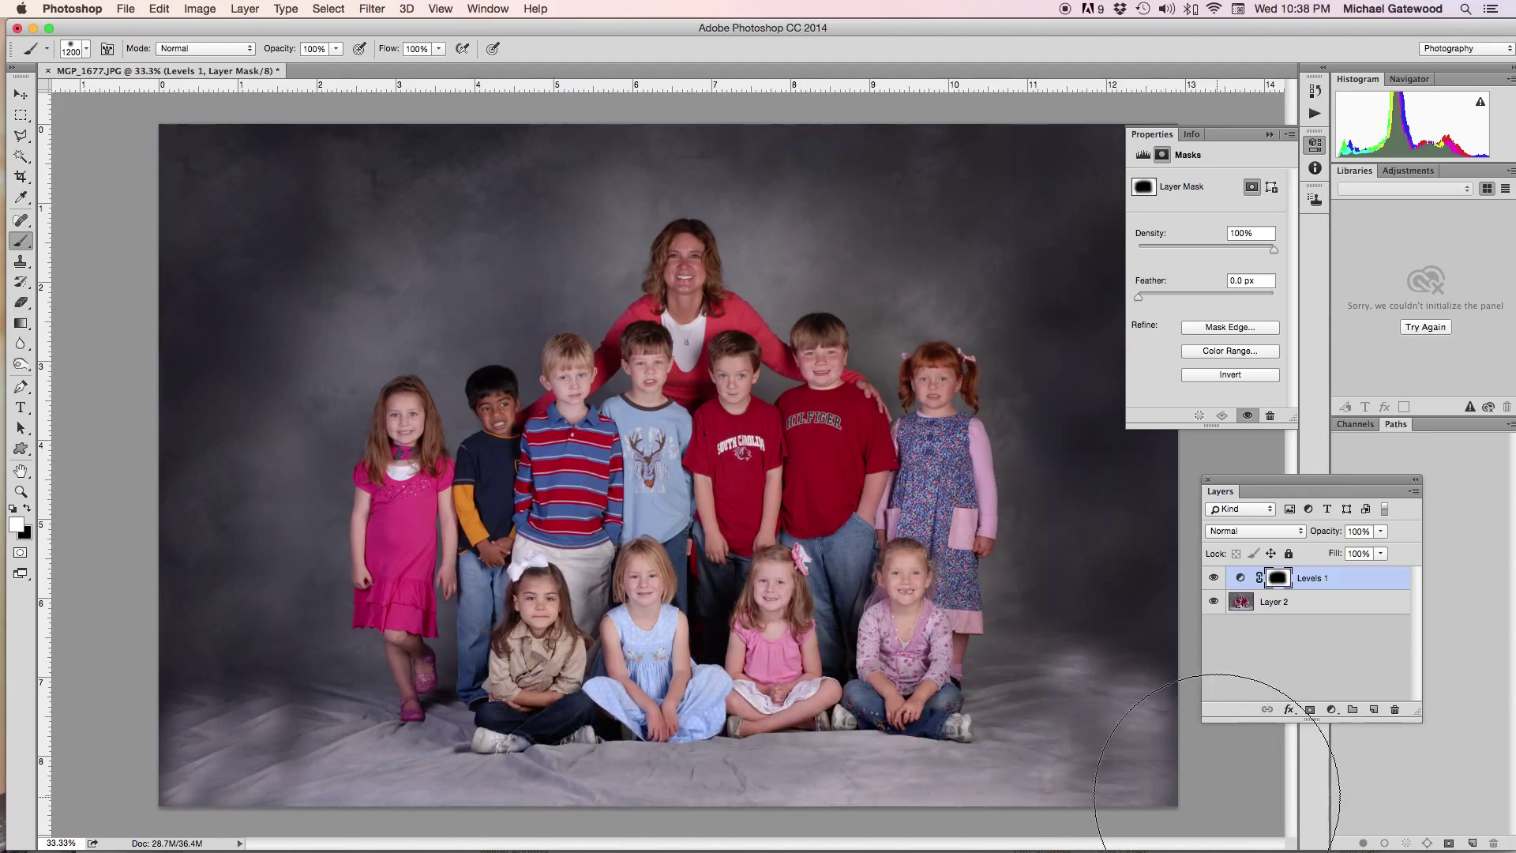
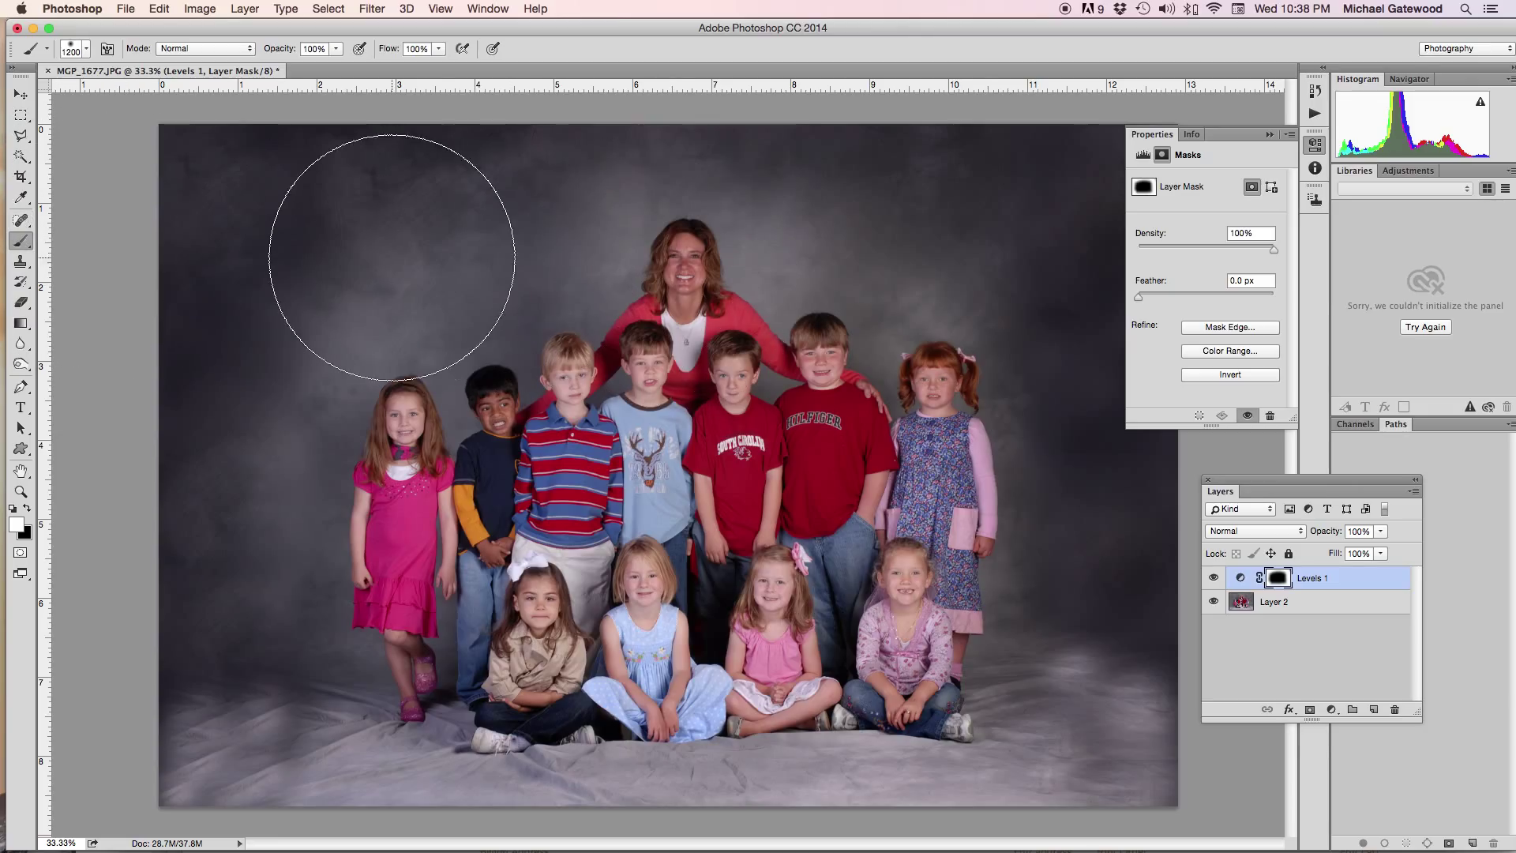
Step: Add a new layer above Levels, paint sampled backdrop greys over the photo's lower corners with a 1200 px brush, and hide the layer properties
click(1373, 709)
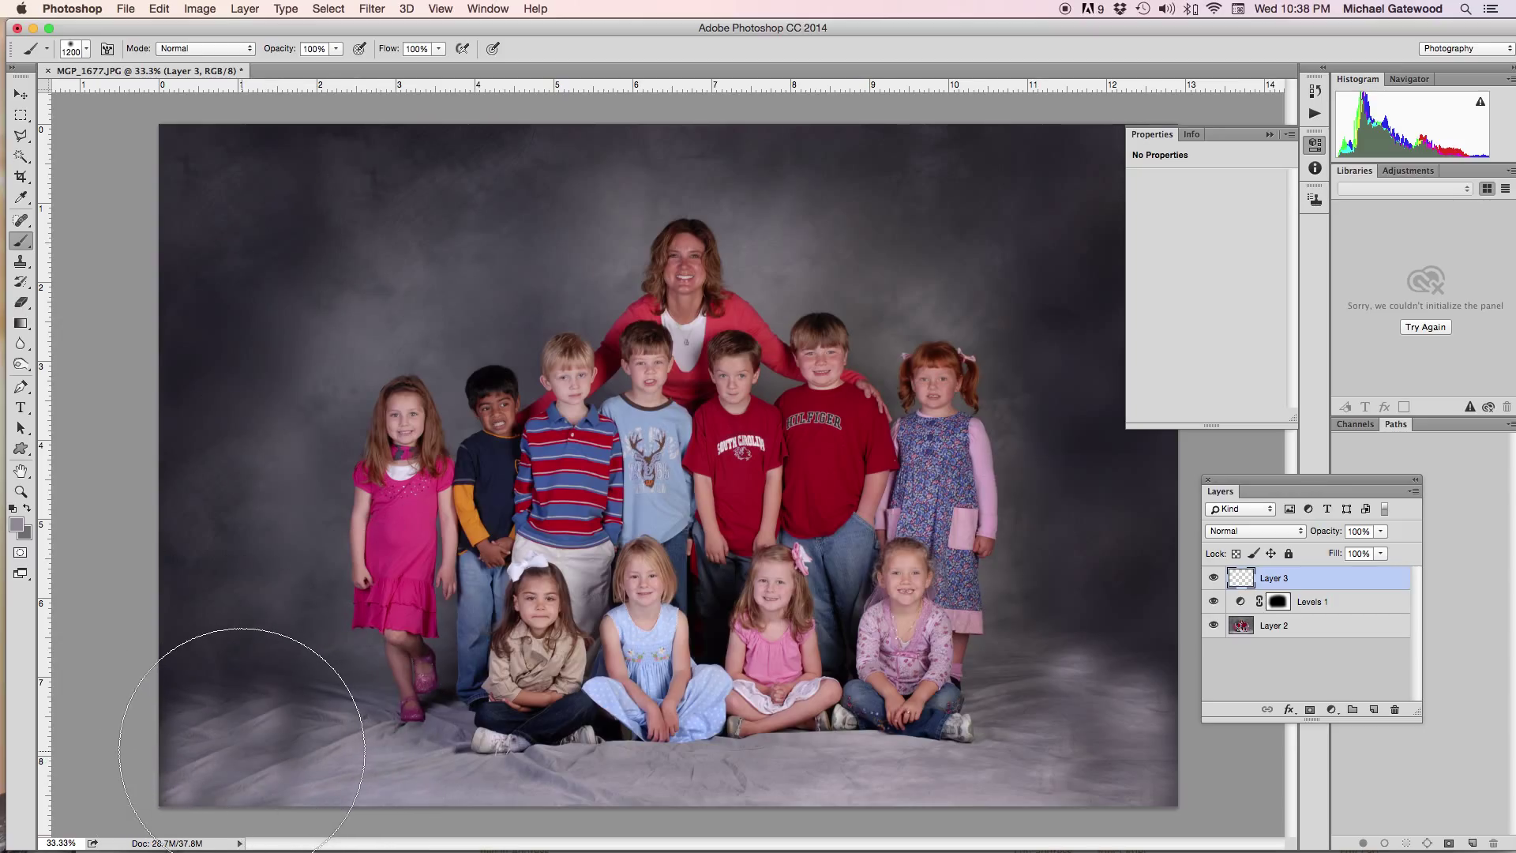
click(265, 715)
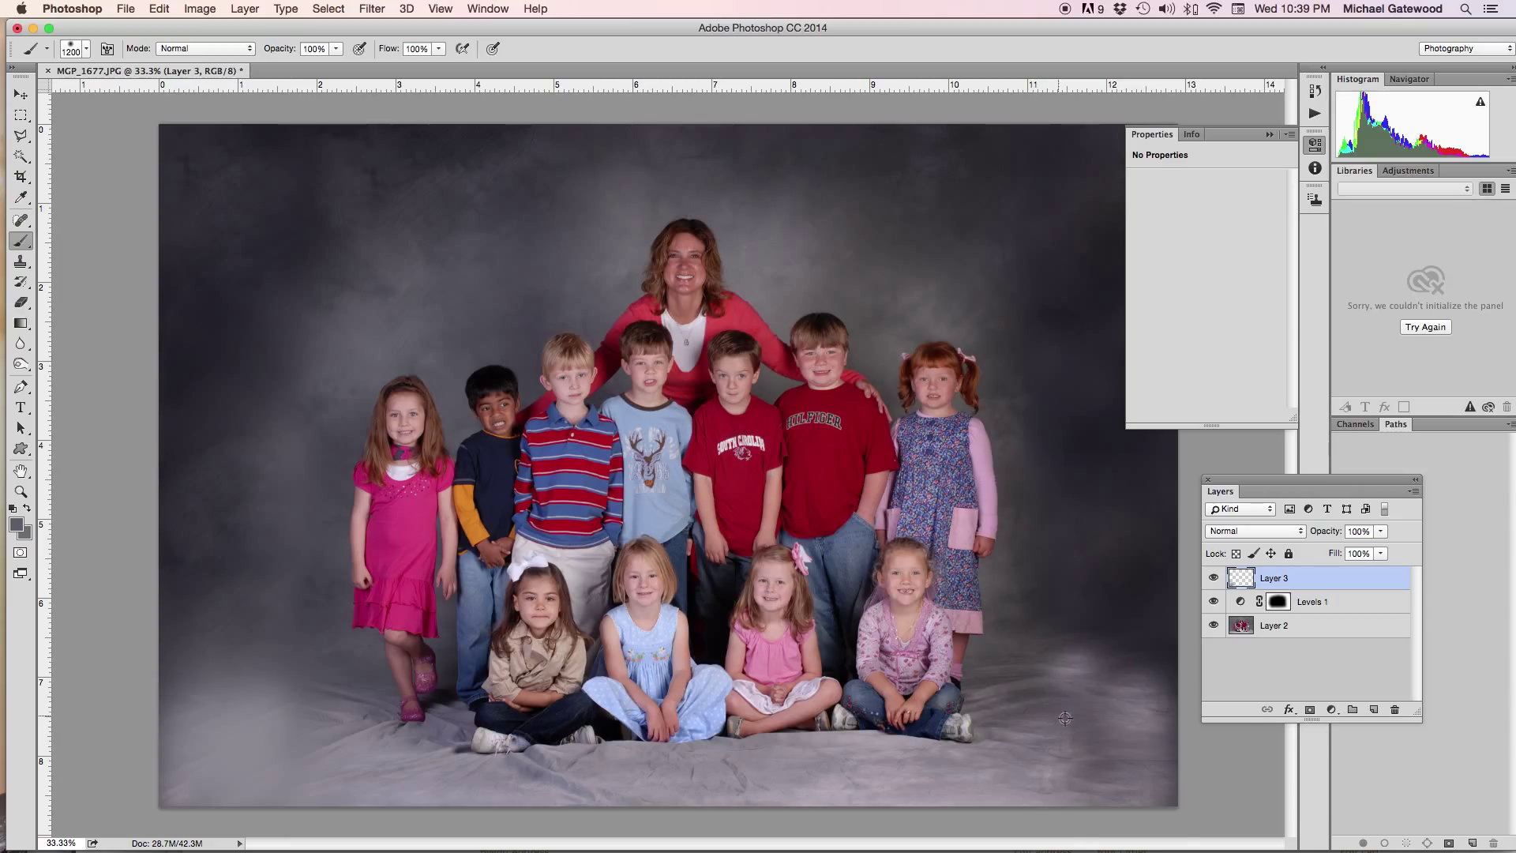
click(1167, 748)
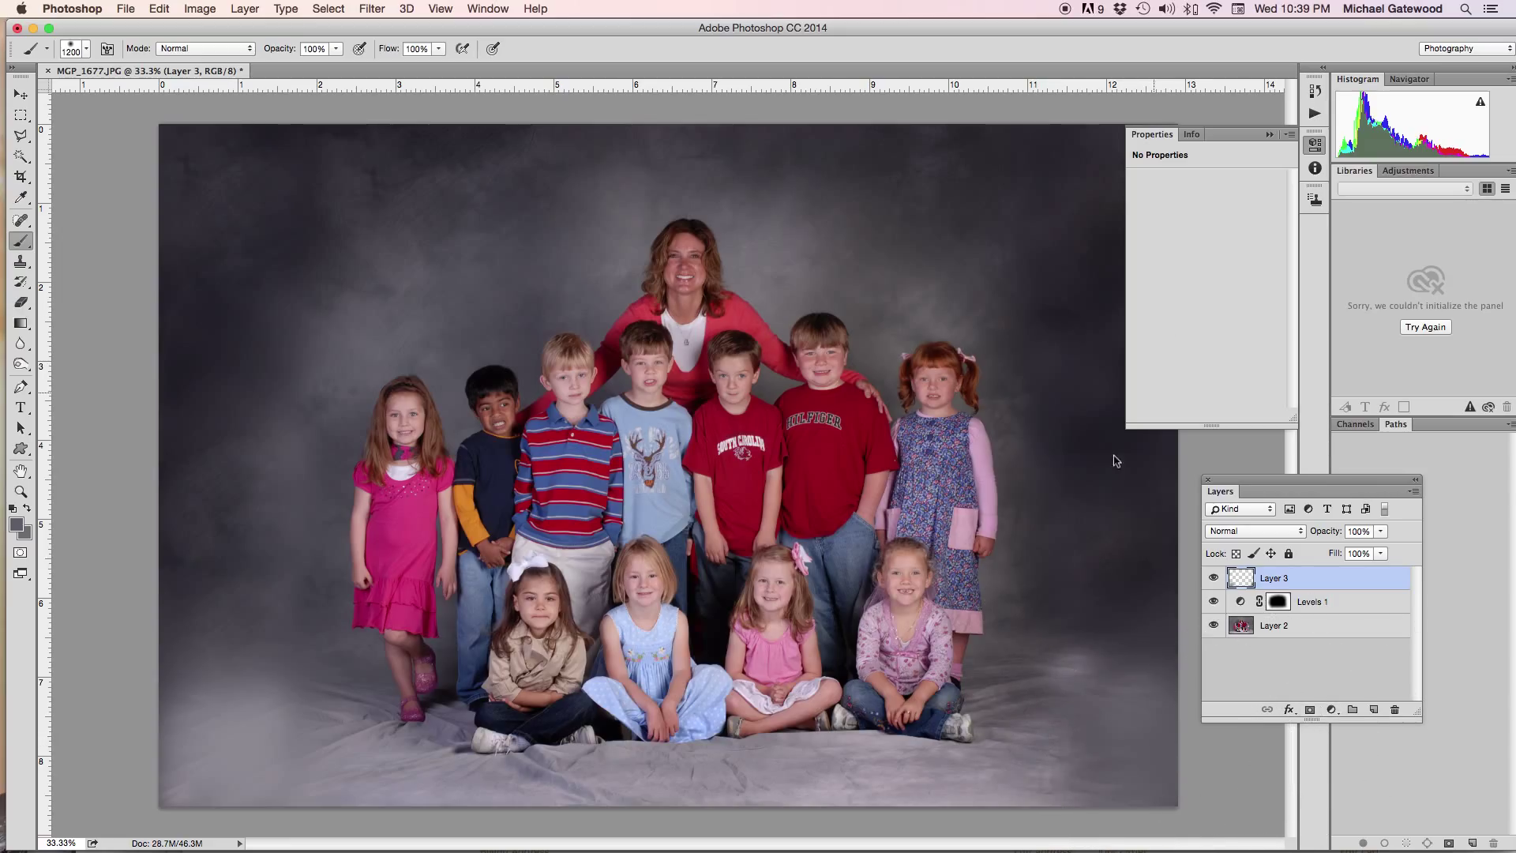
click(1167, 660)
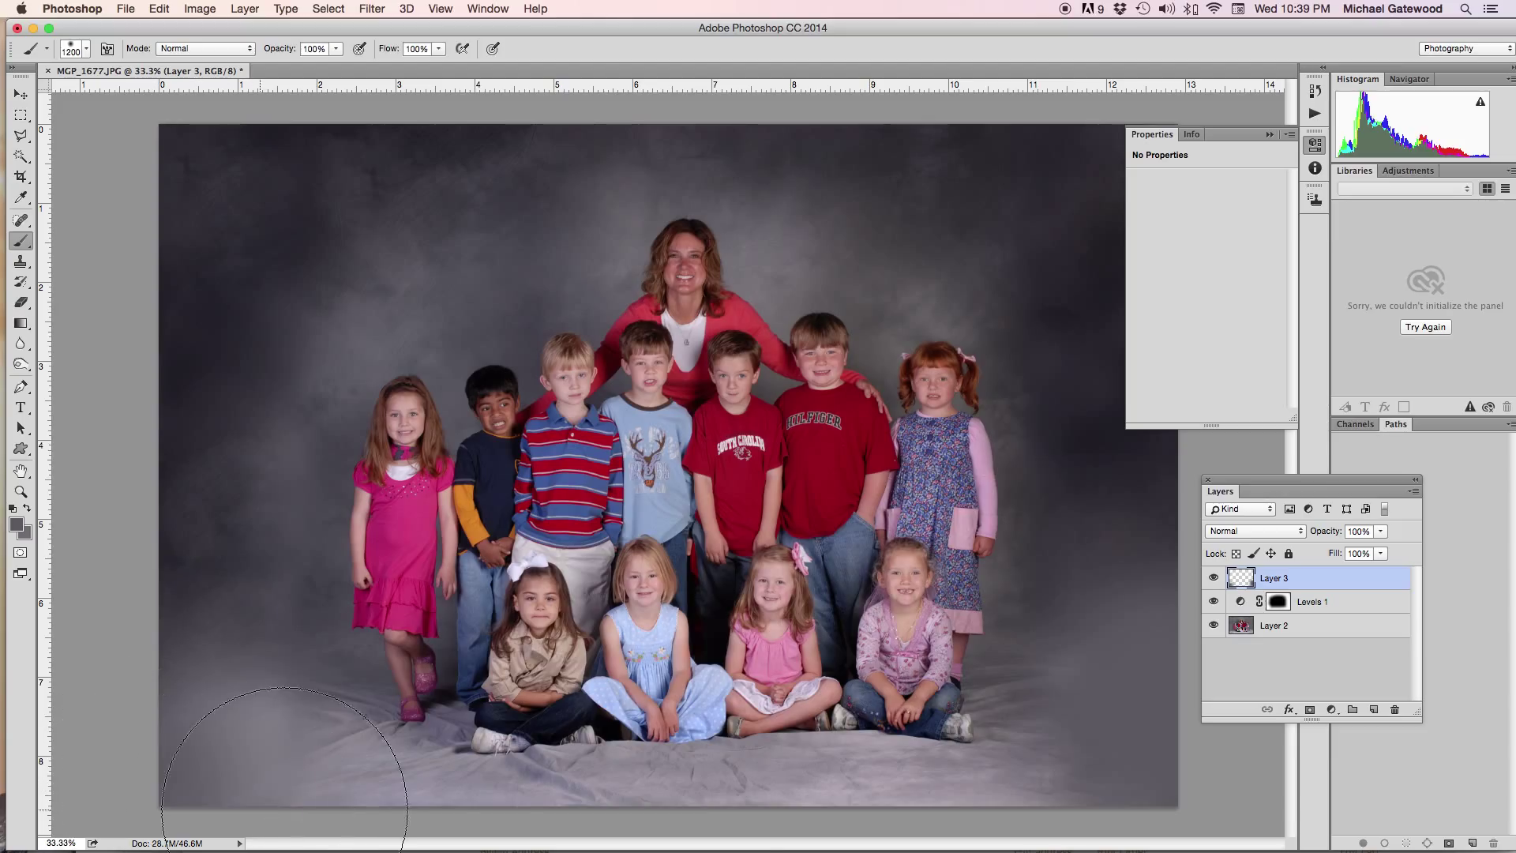
click(284, 809)
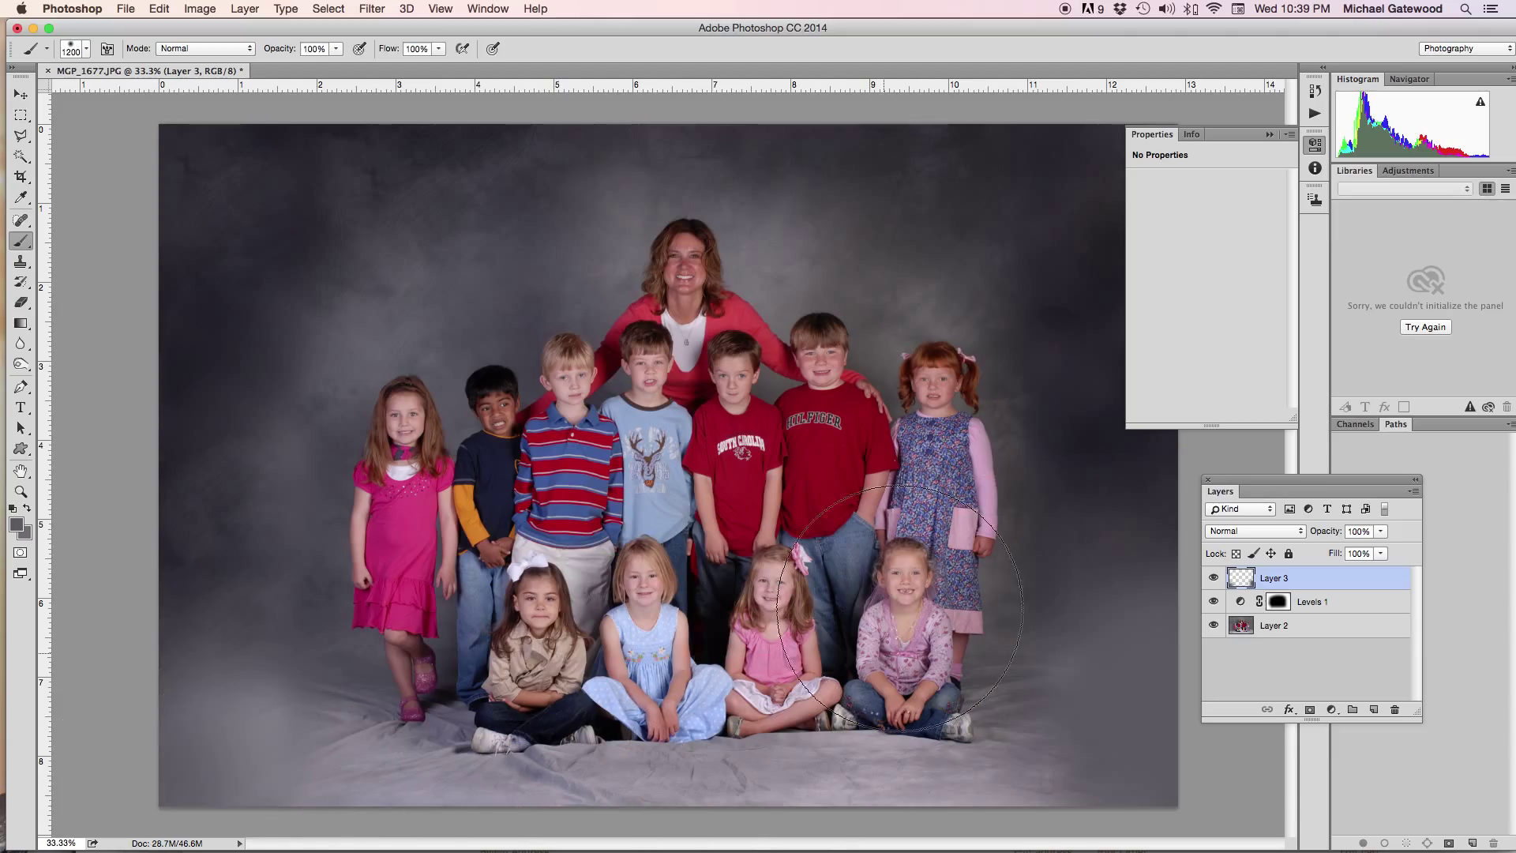
click(1314, 145)
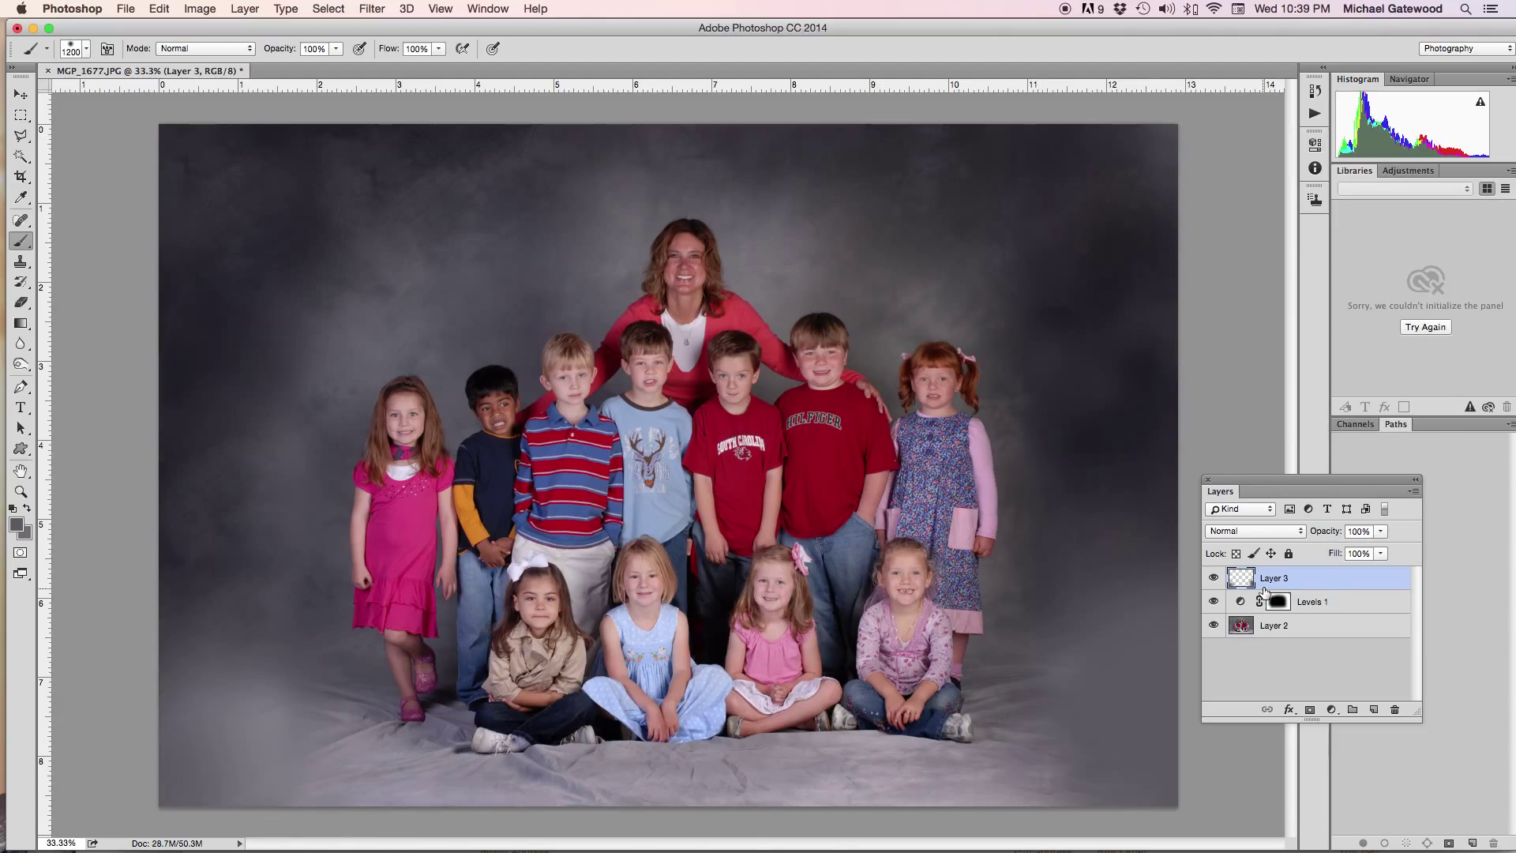